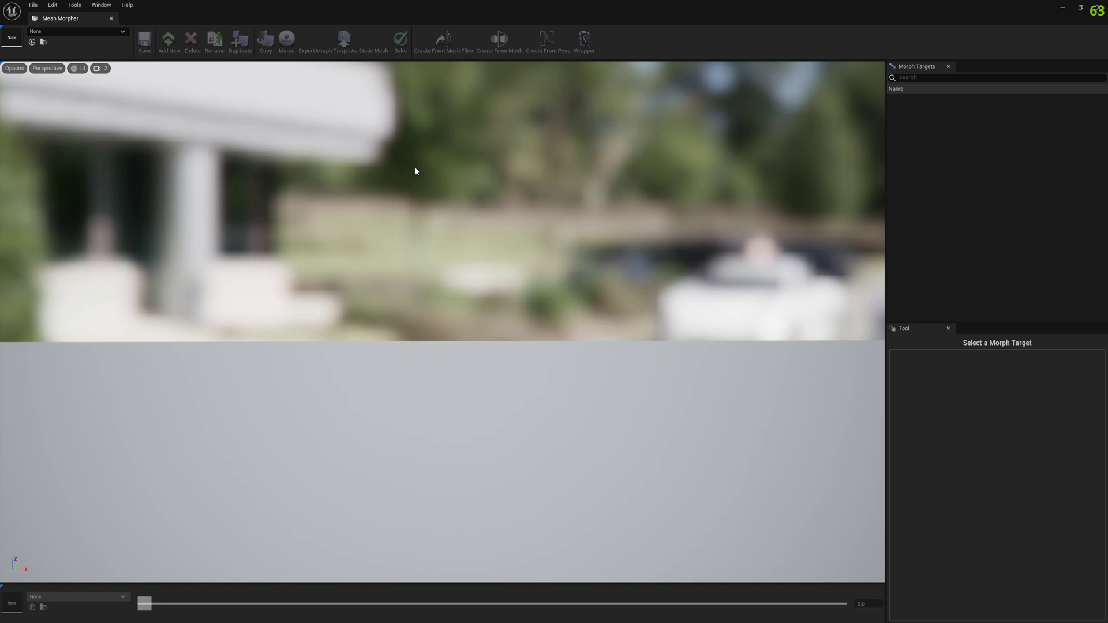
Step: Load the SKM_Quinn skeletal mesh into Mesh Morpher
left_click(56, 33)
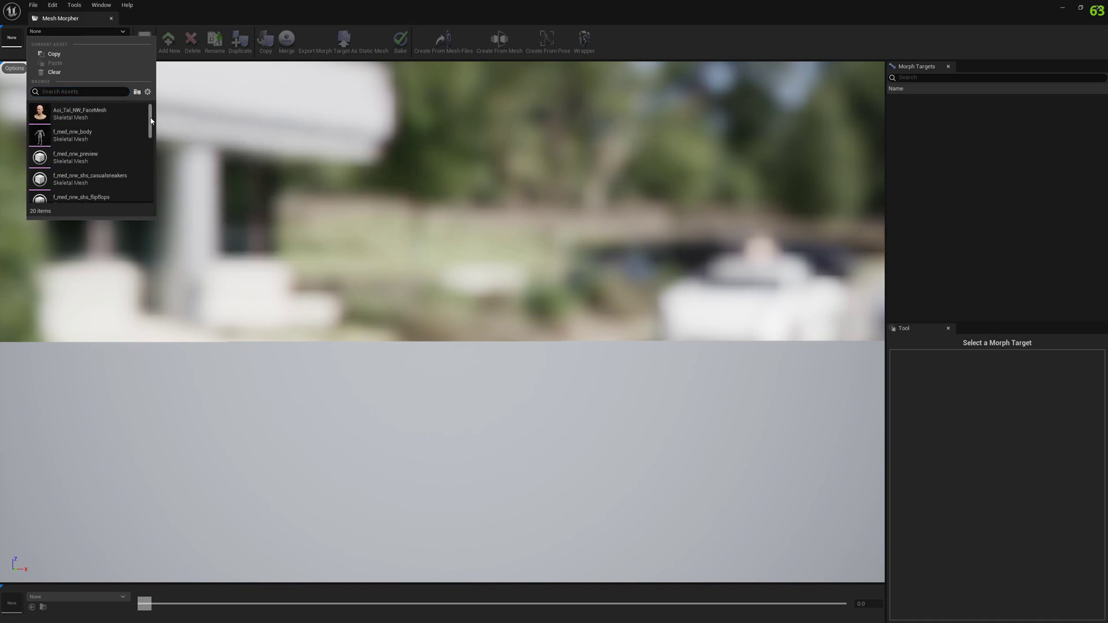
left_click_drag(150, 119, 151, 191)
left_click(105, 156)
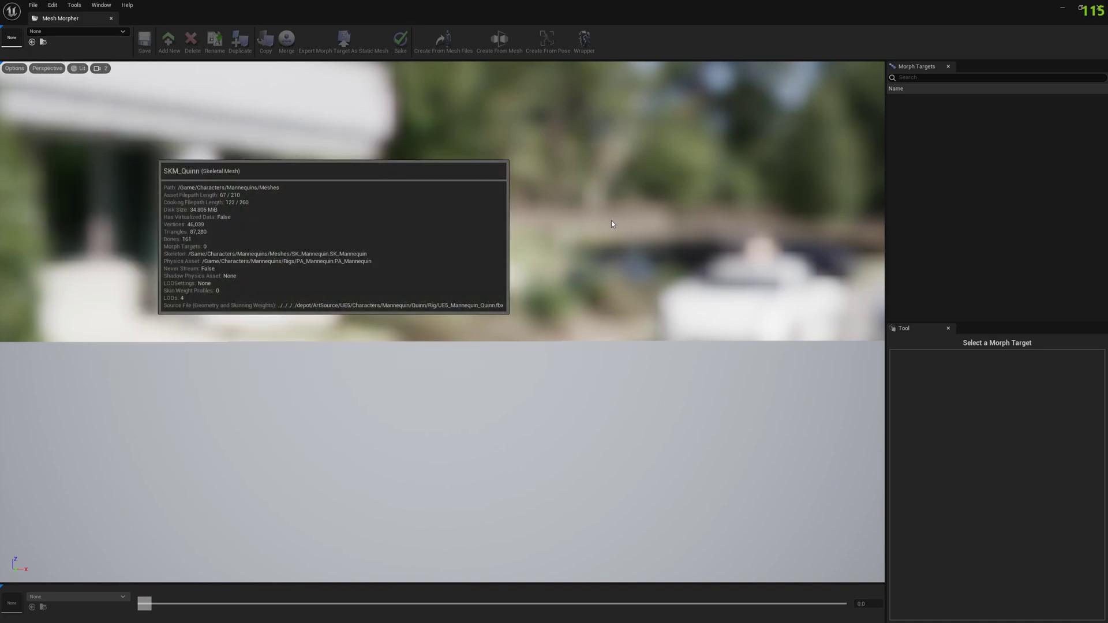
mouse_move(470, 261)
right_mouse_down()
mouse_move(451, 202)
mouse_move(470, 261)
right_mouse_up()
right_click_drag(472, 196, 538, 95)
Step: Start the Wrapper with SKM_Manny as the source mesh and hide both the source and target reference meshes
left_click(584, 40)
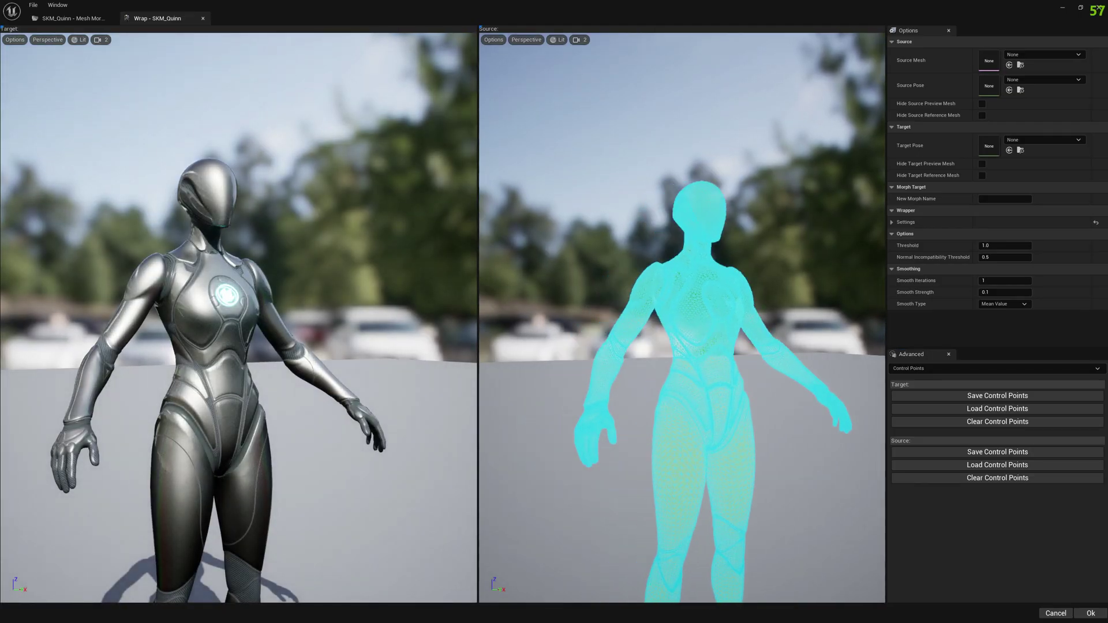
left_click(1016, 54)
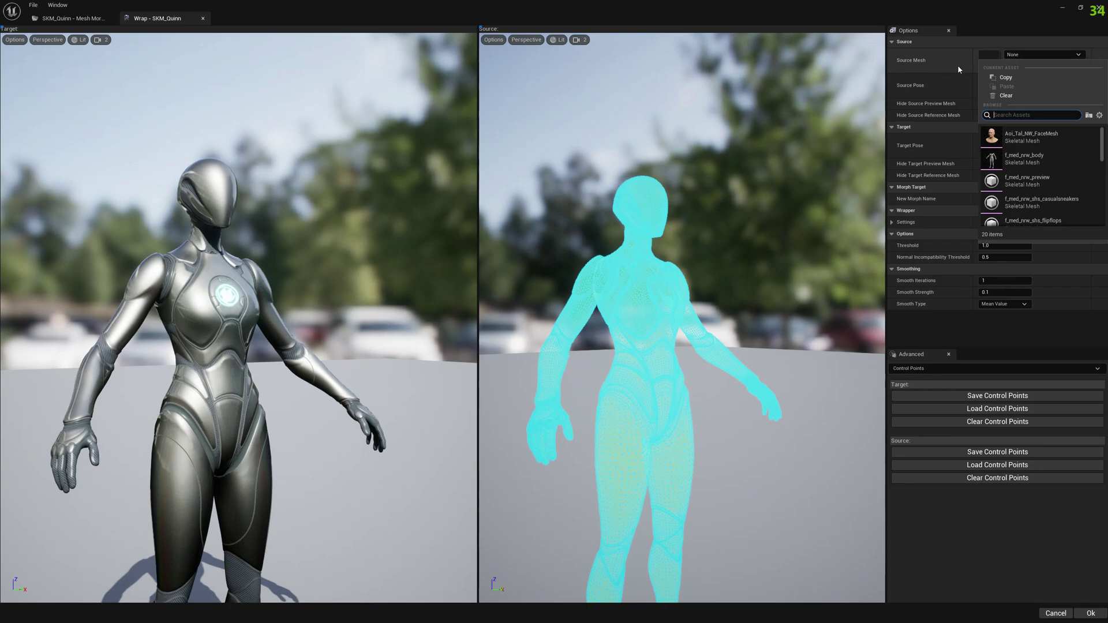
type("man")
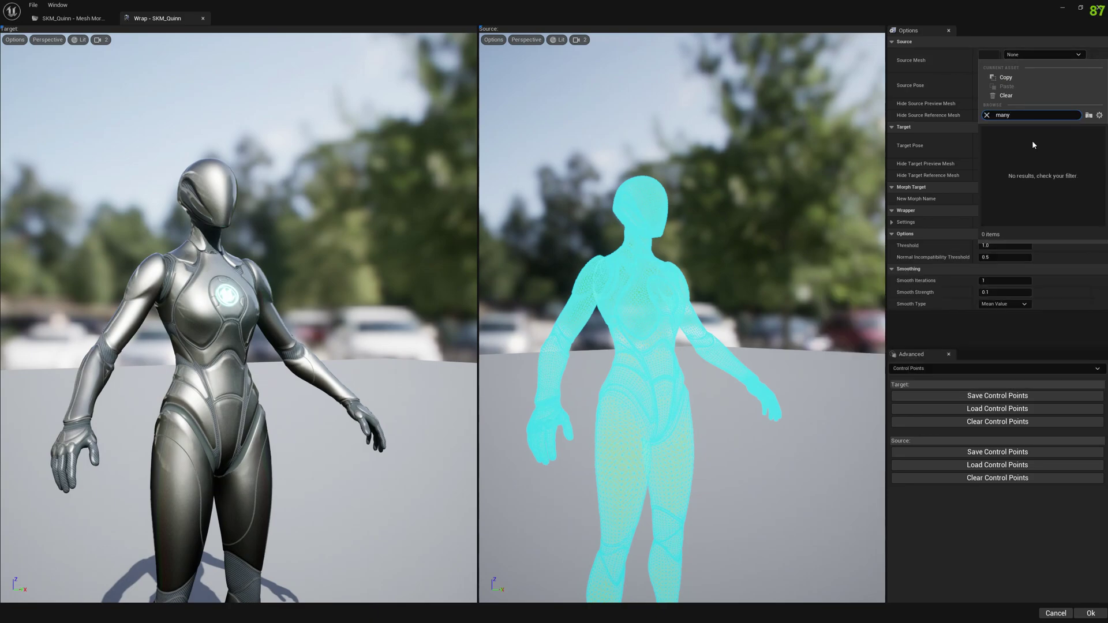
type("ny")
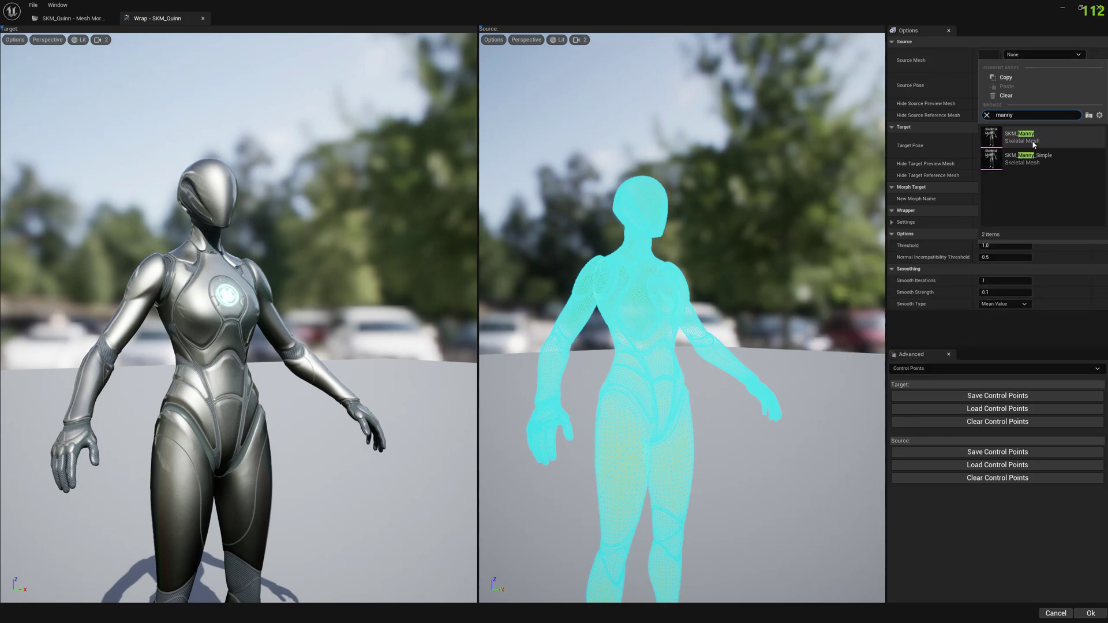
left_click(1033, 142)
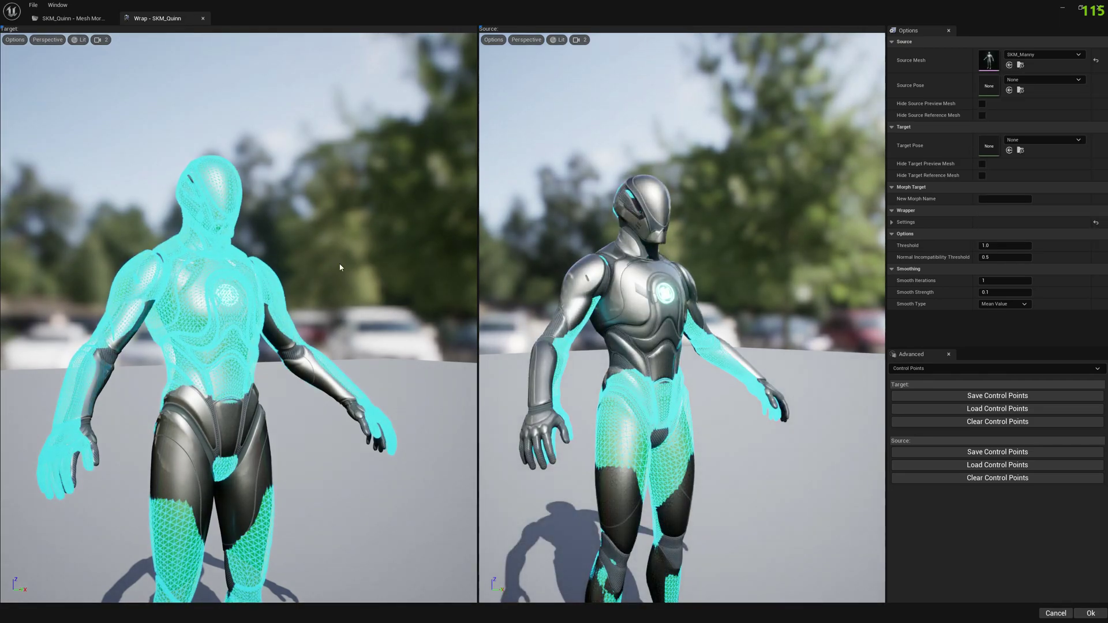
left_click(982, 176)
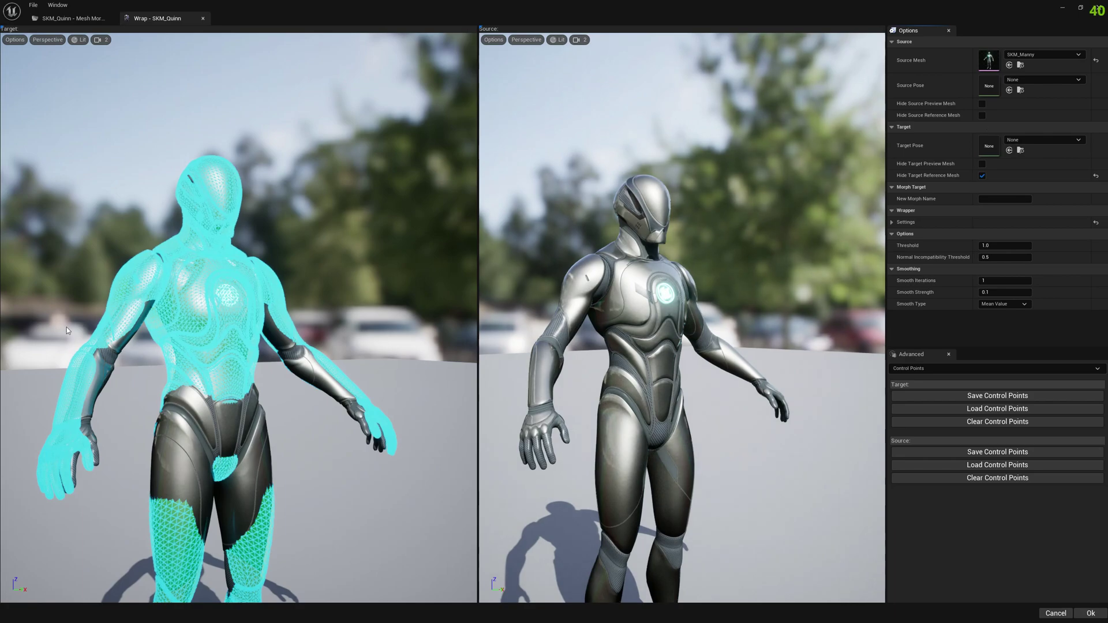
left_click(983, 115)
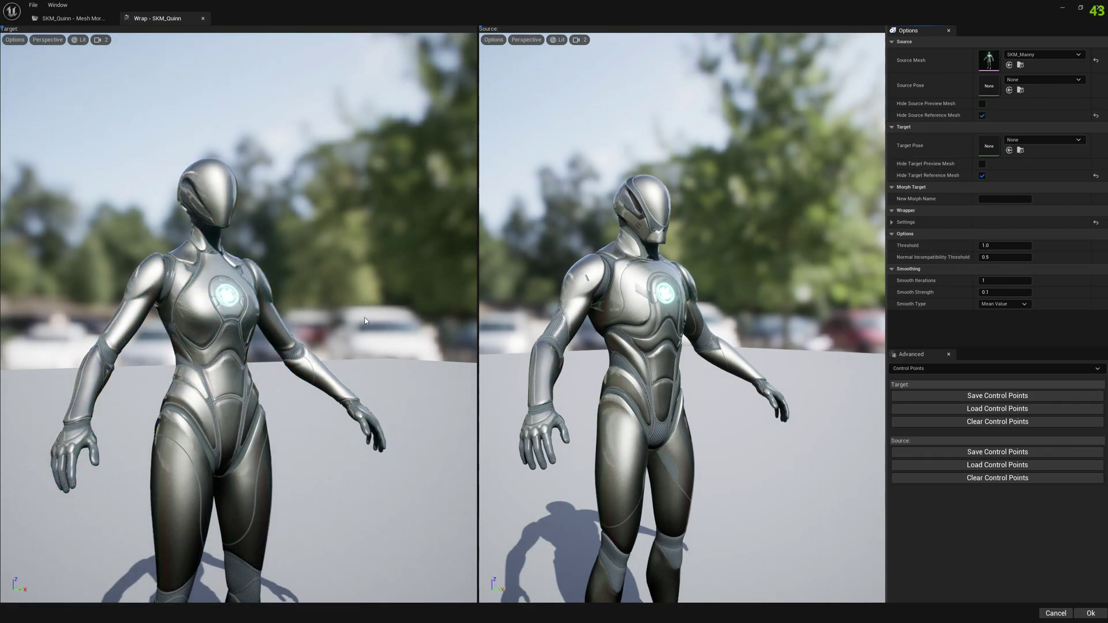
Step: Examine the target and source mannequins from the front and the target mannequin's body and arm from the side
left_click_drag(360, 298, 259, 294, "alt")
key("d")
key("s")
key("d")
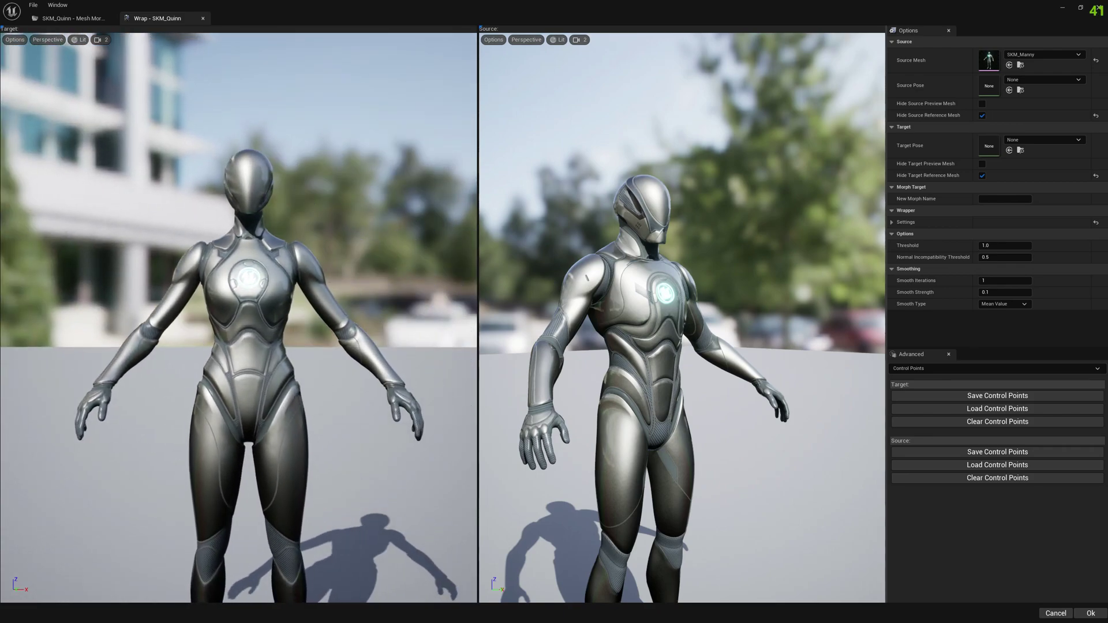
key("d")
right_click_drag(677, 321, 600, 321)
key("s")
key("d")
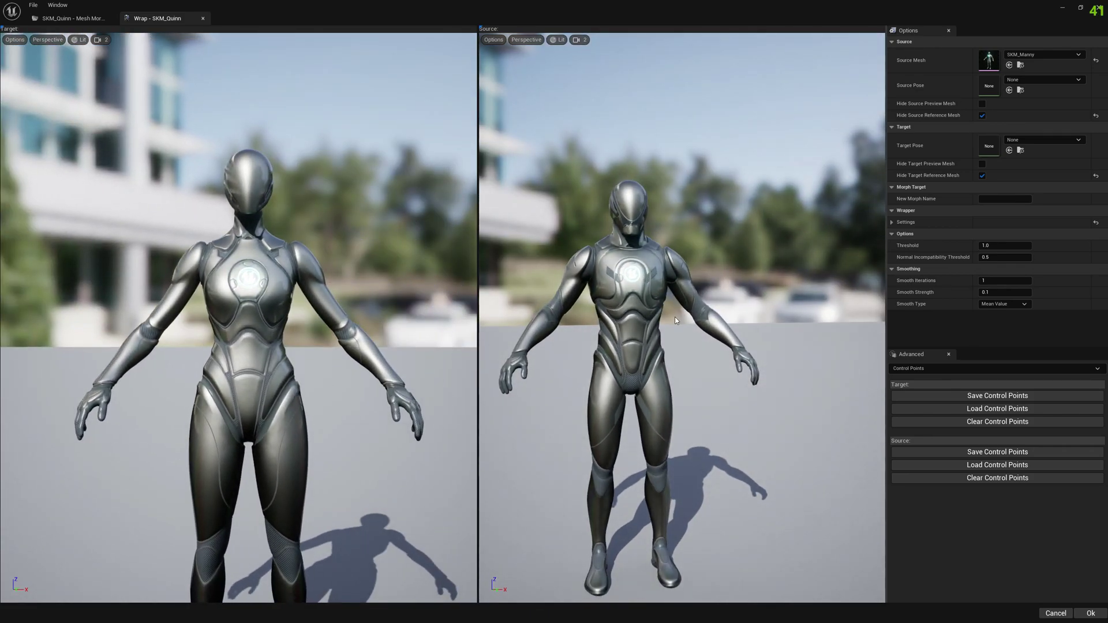
left_click_drag(210, 347, 210, 311)
key("a")
right_click_drag(210, 347, 288, 381)
key("s")
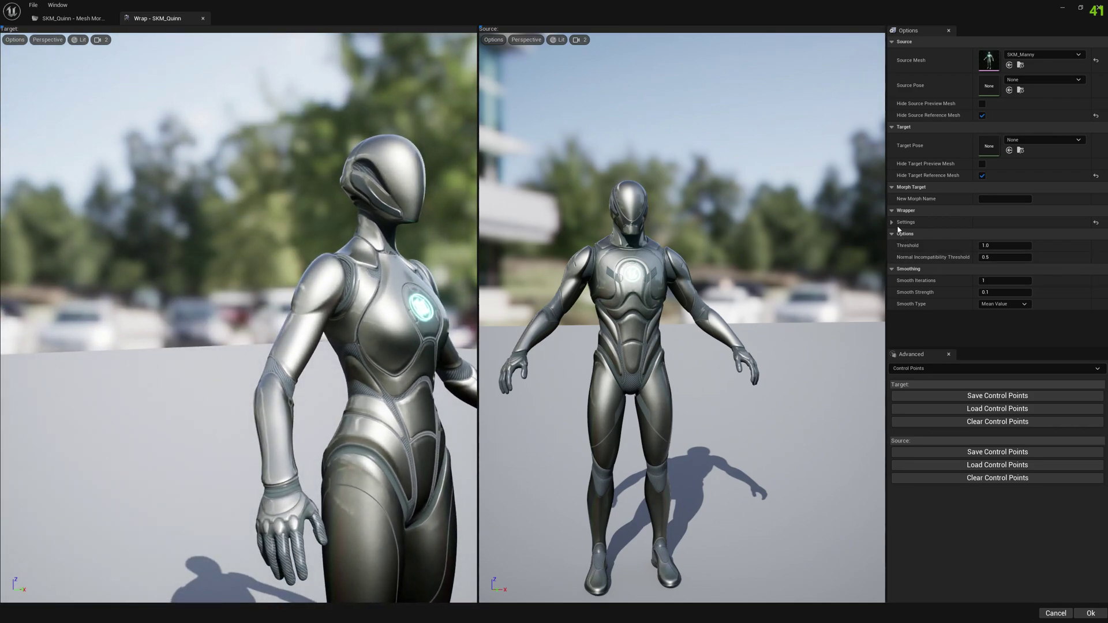
Step: Name the new morph target Test1 and run the wrap with the default wrapper settings
left_click(893, 225)
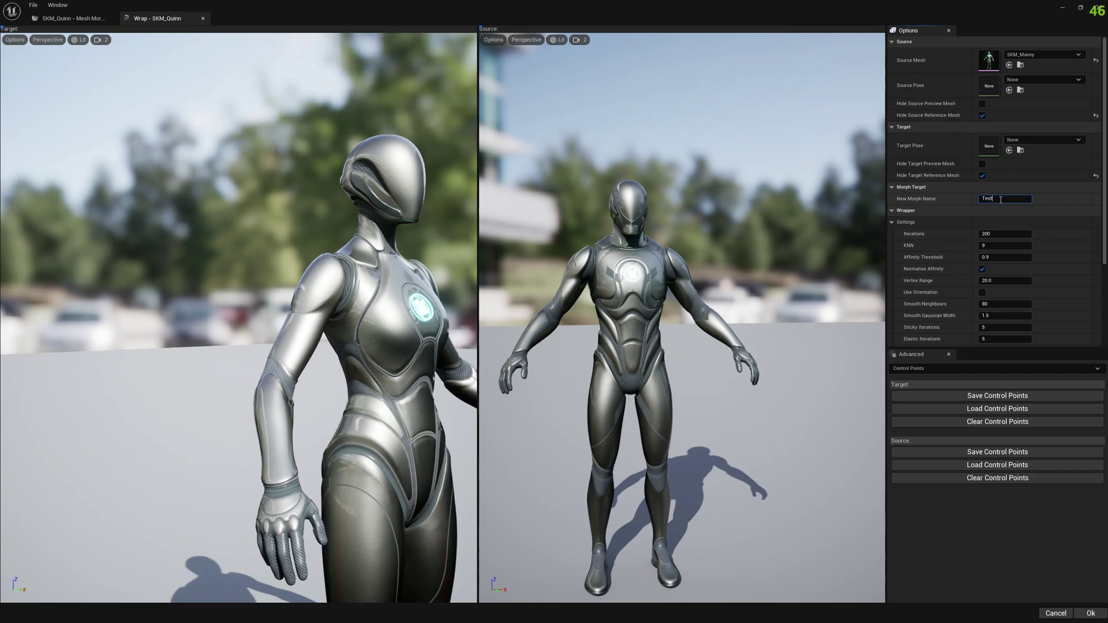
type("1")
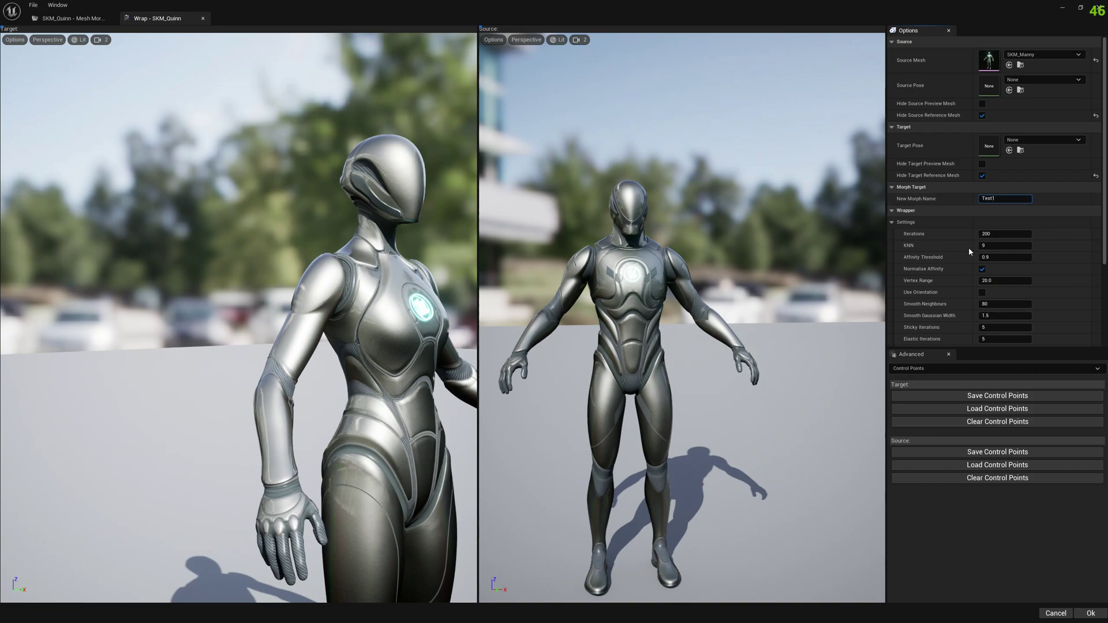
left_click(1076, 617)
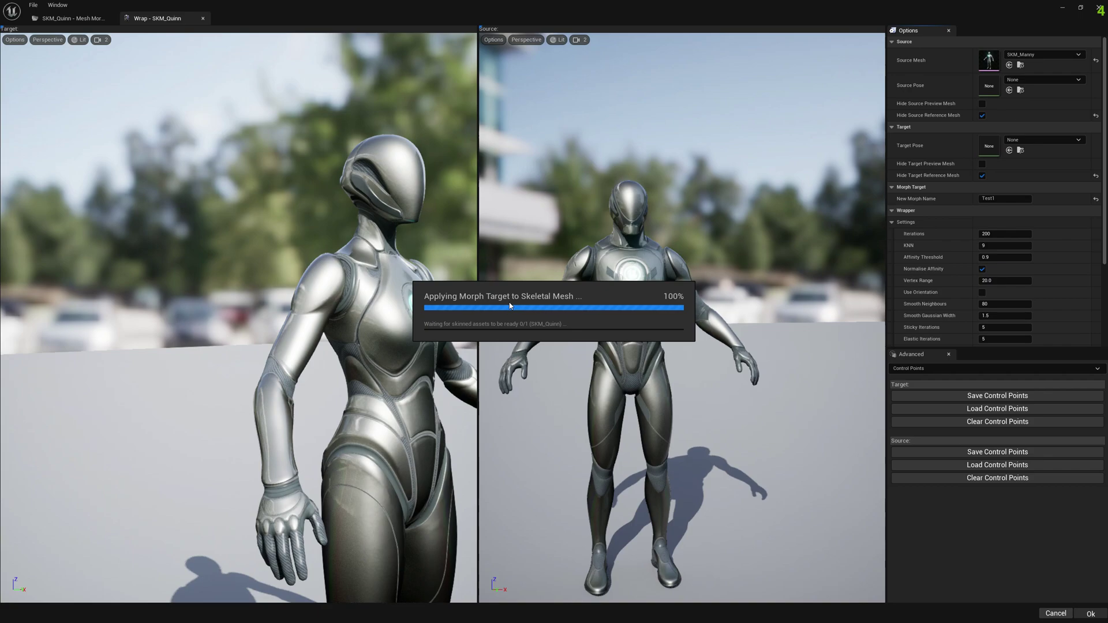
left_click(608, 334)
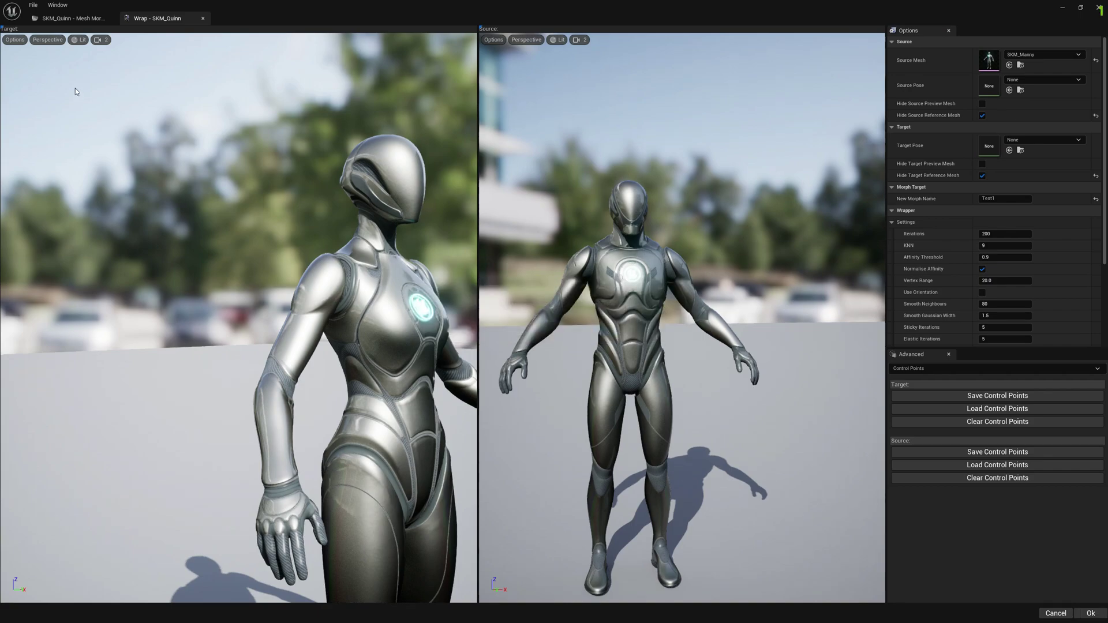
Step: Inspect the Test1 morph on SKM_Quinn in Mesh Morpher, checking the torso and the deformation of the right hand's fingers
left_click(53, 16)
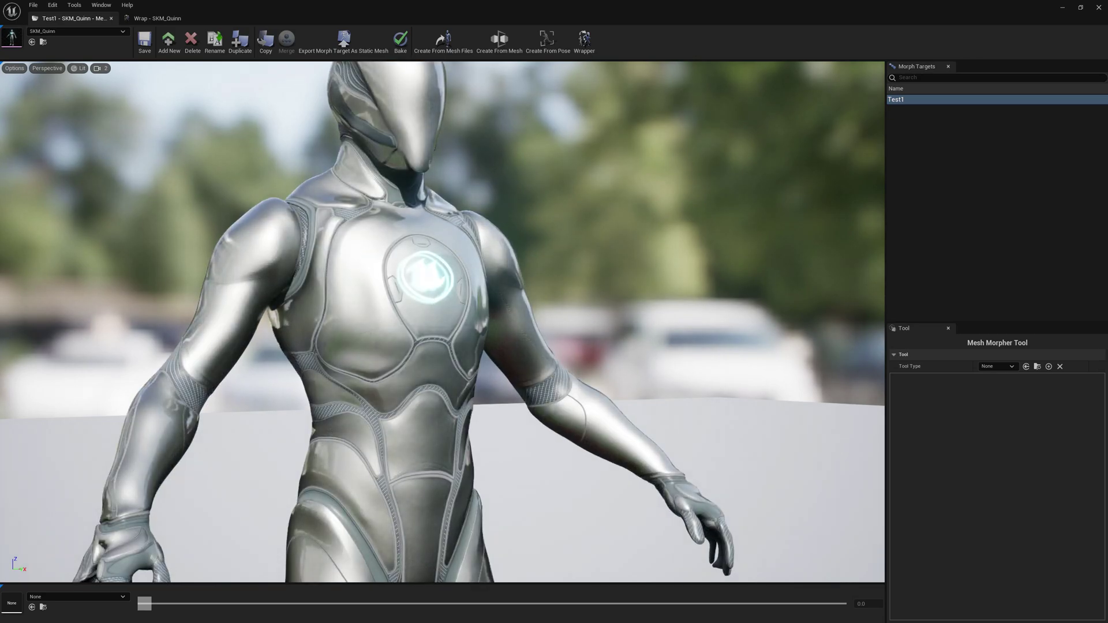
scroll(352, 248, "down", 2)
left_click_drag(352, 247, 849, 247, "alt")
right_click_drag(442, 249, 421, 300)
left_click_drag(797, 260, 768, 263)
right_click_drag(434, 300, 554, 349)
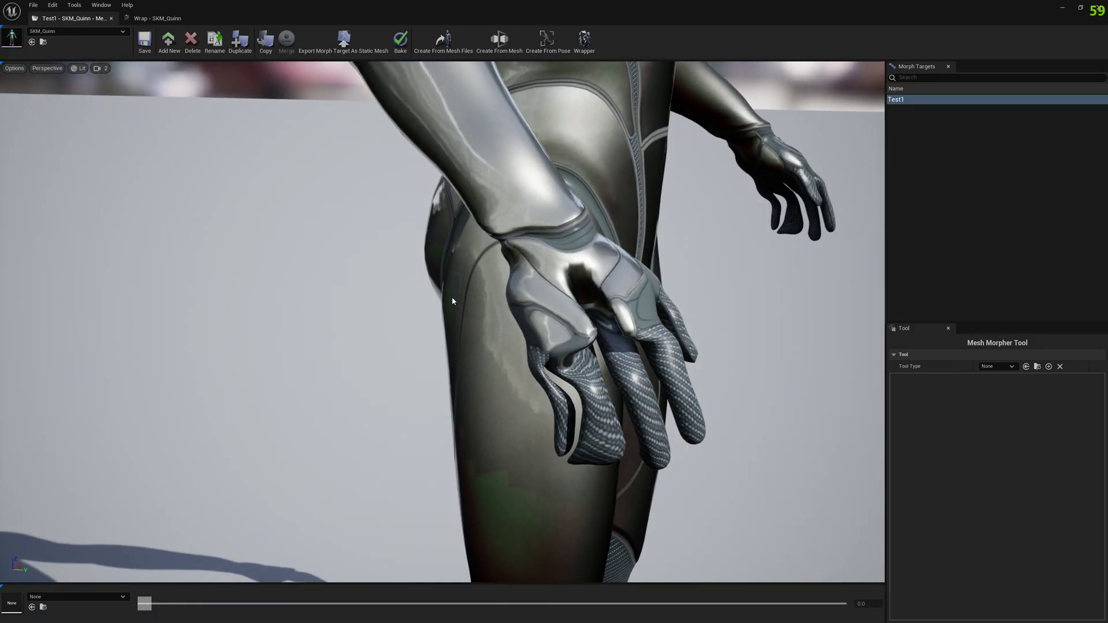
Step: Return to the SKM_Quinn wrap and place a matching control point on the right hand's knuckles on both meshes
left_click(168, 18)
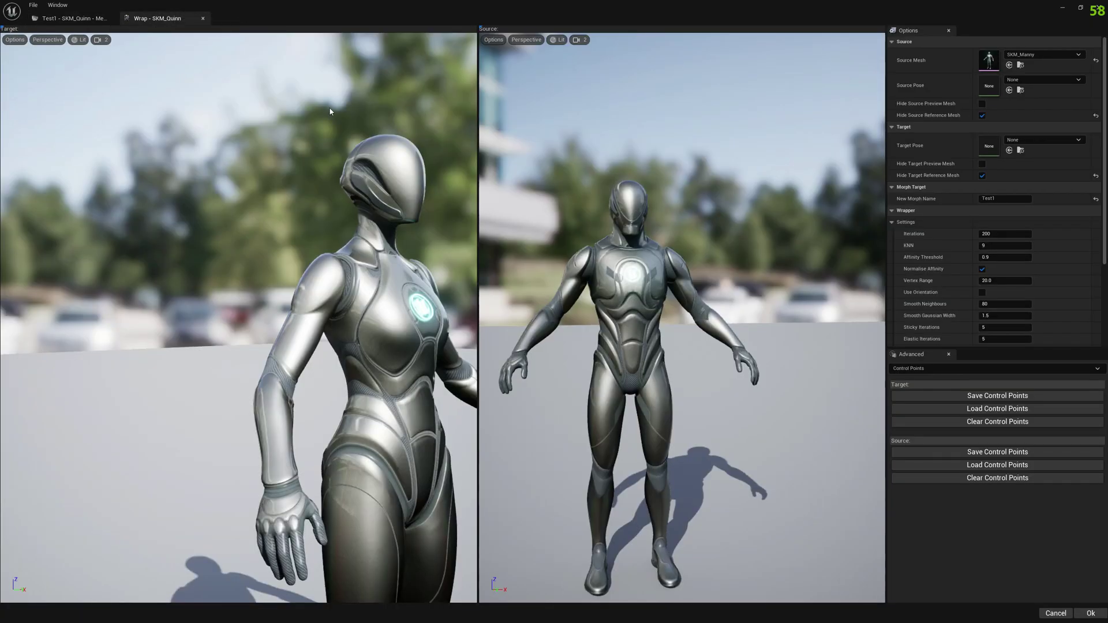
left_click_drag(265, 233, 248, 248)
right_click_drag(248, 248, 269, 254)
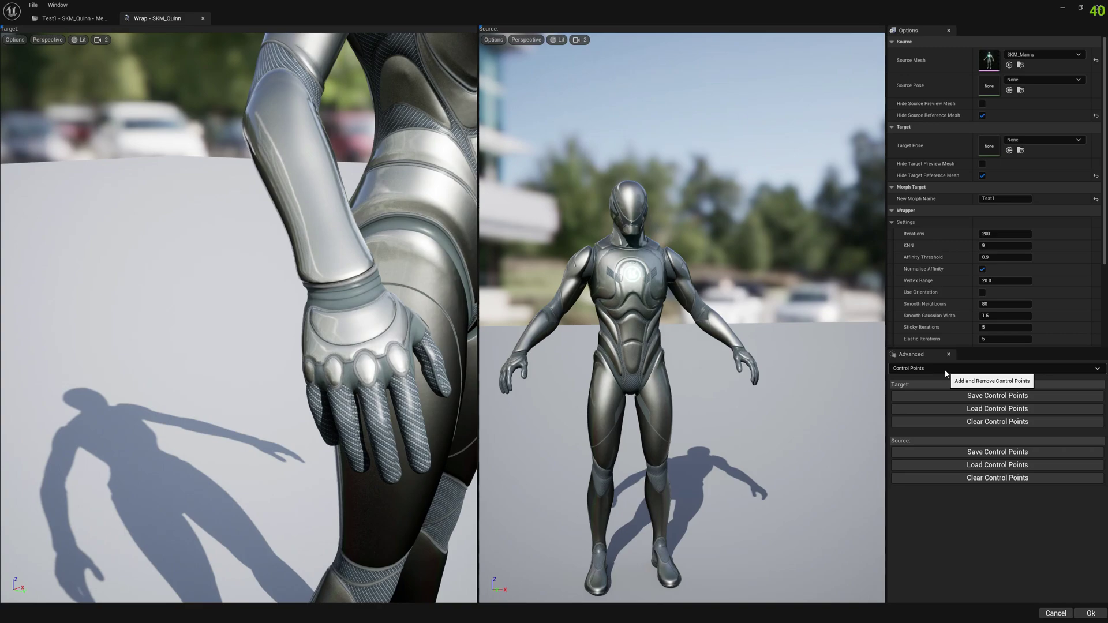
right_click_drag(561, 278, 532, 378)
right_click_drag(244, 366, 336, 306)
left_click(336, 306)
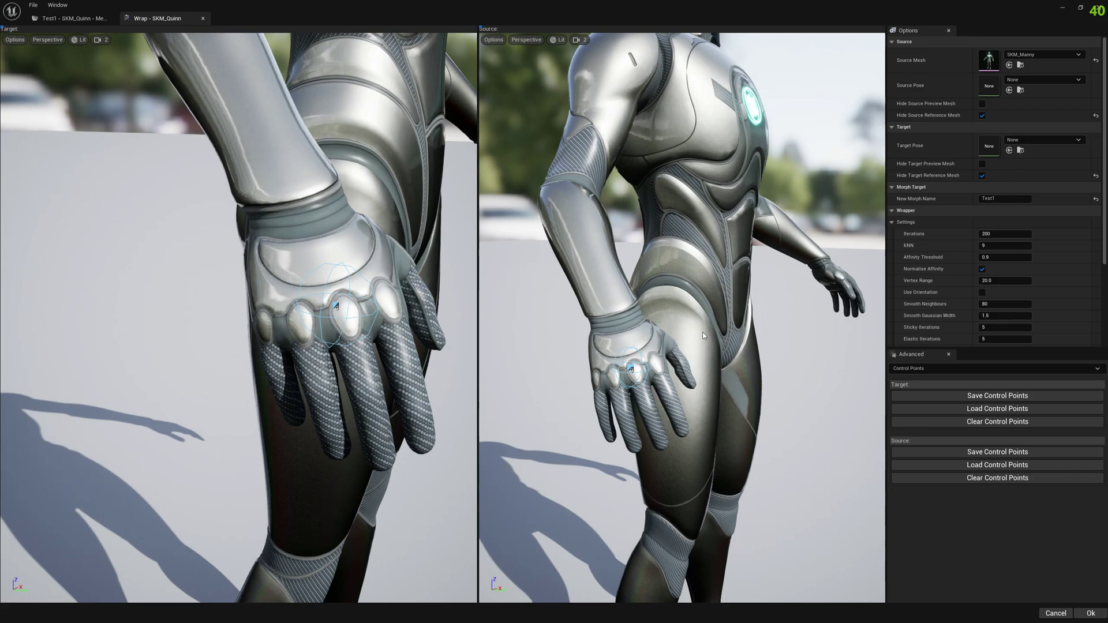
Step: Try a higher Elastic Iterations value of 14, and restore the setting to 5
left_click_drag(993, 340, 1021, 339)
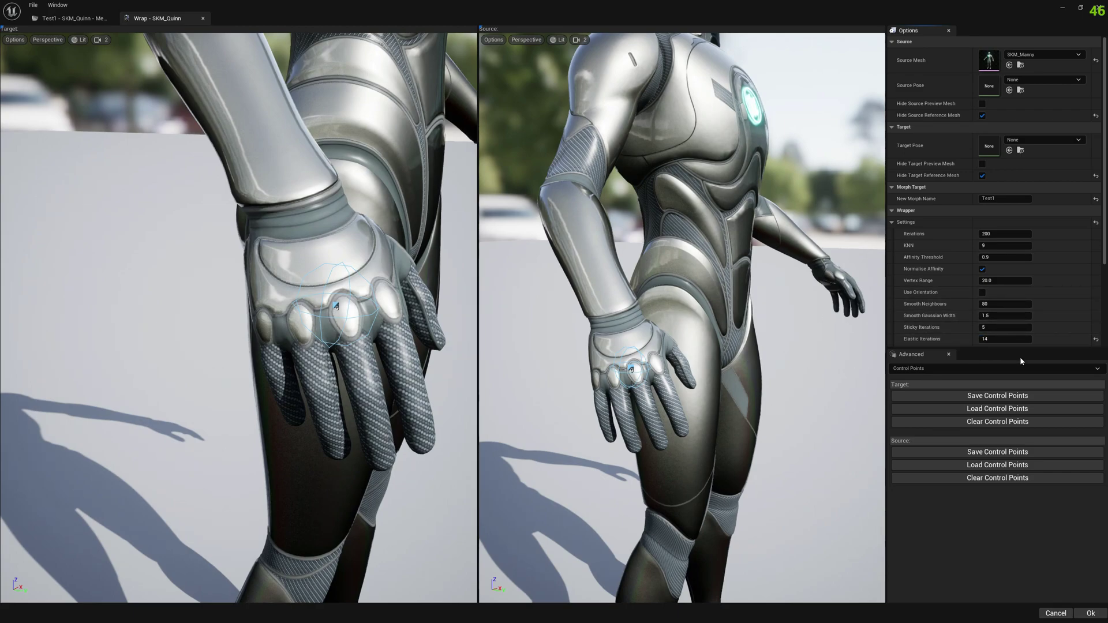
left_click(992, 339)
type("5")
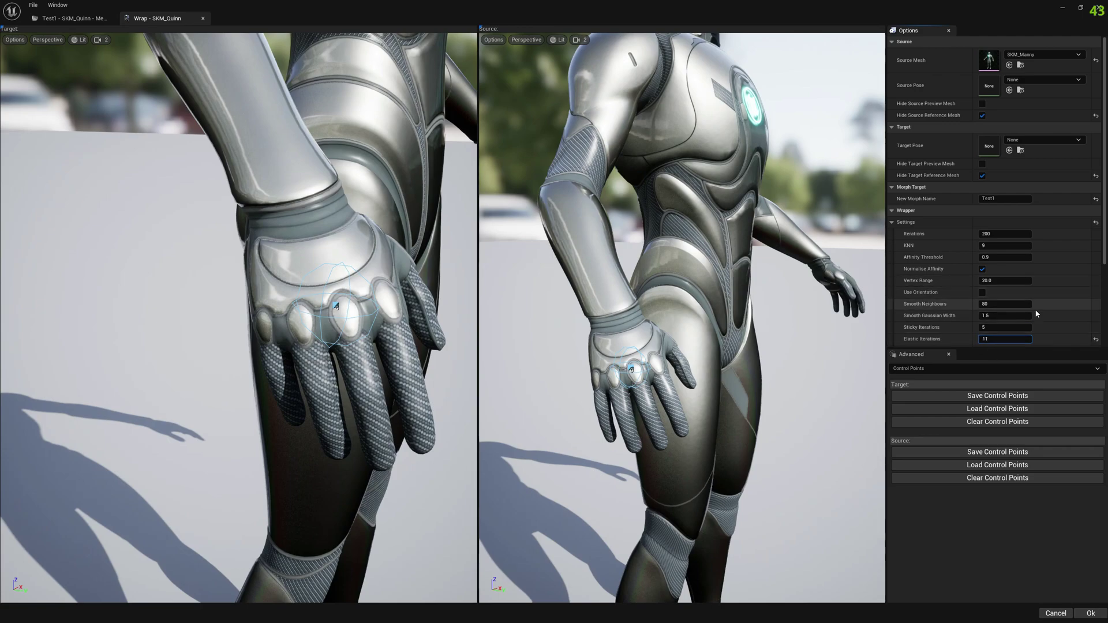
key("BackSpace")
type("1")
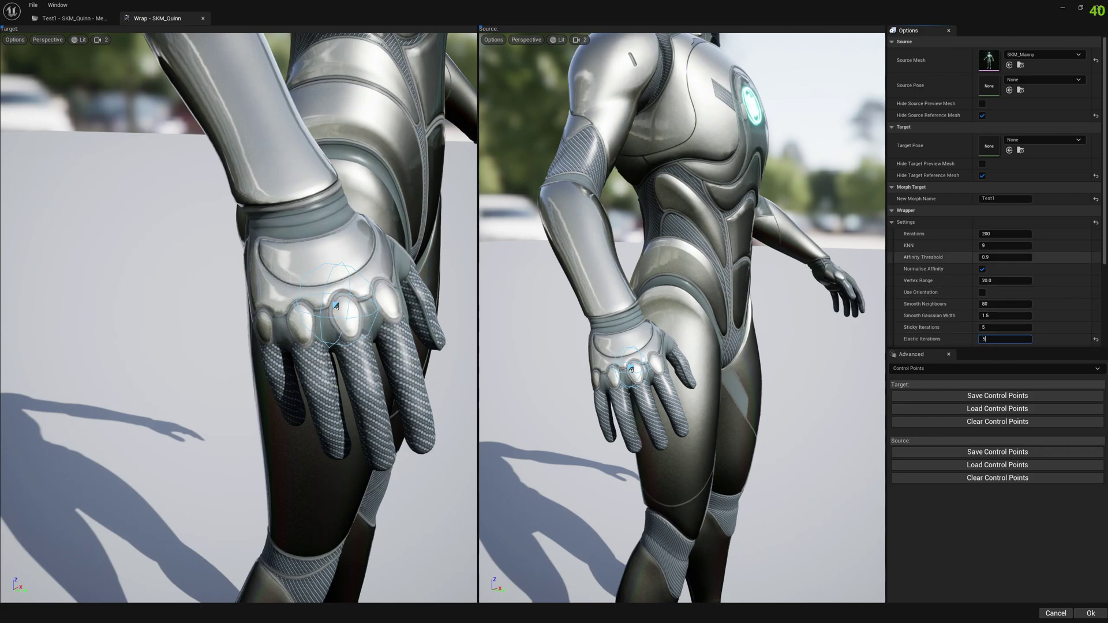
Step: Try a different Control Point Influence while viewing the point on the target's hand, and restore the setting to 5.0
left_click_drag(1105, 231, 1104, 312)
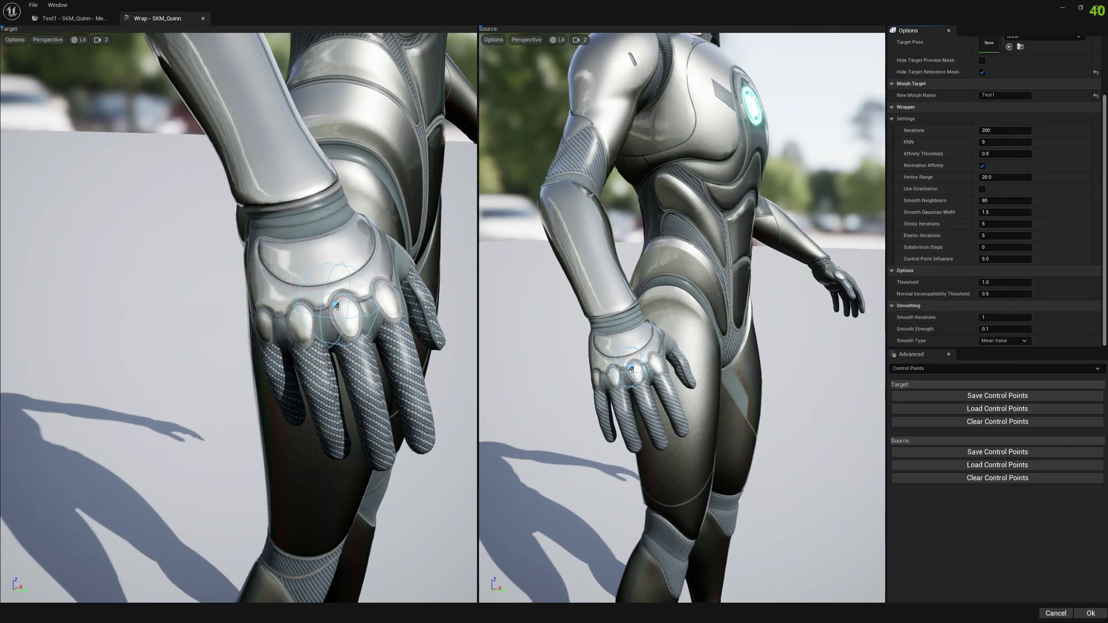
left_click_drag(1005, 258, 1036, 258)
left_click_drag(404, 341, 283, 323, "alt")
right_click_drag(283, 323, 323, 254)
left_click_drag(323, 254, 313, 364)
right_click_drag(414, 384, 474, 395)
left_click(997, 259)
type("5")
key("Return")
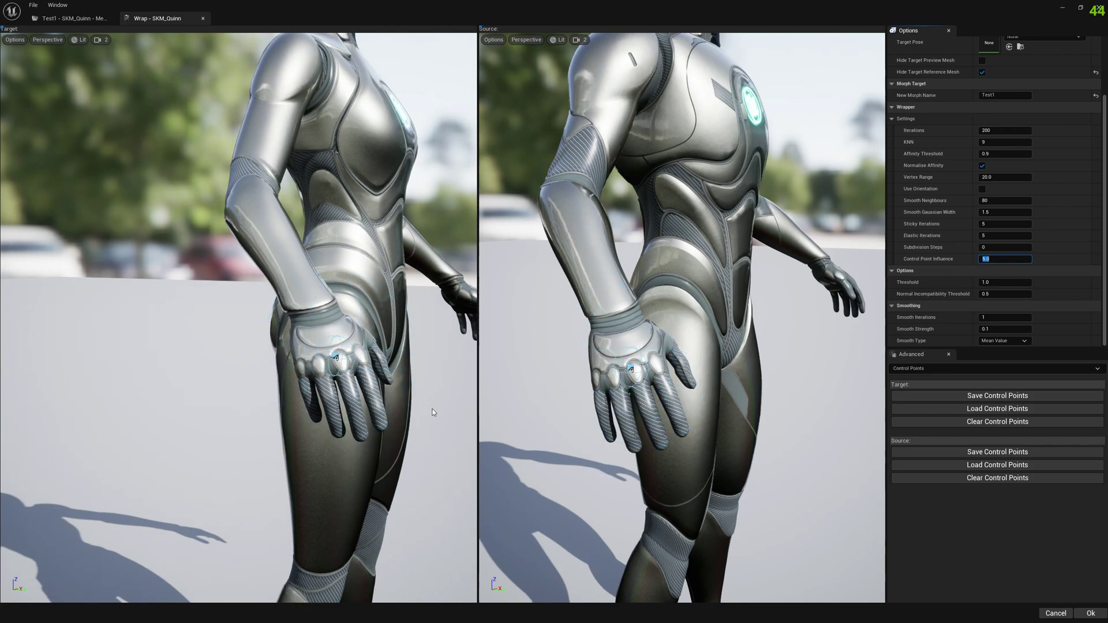
Step: Replace the knuckle control point with three matching points along the right little finger, from knuckle to tip, on both meshes
left_click_drag(335, 370, 332, 359)
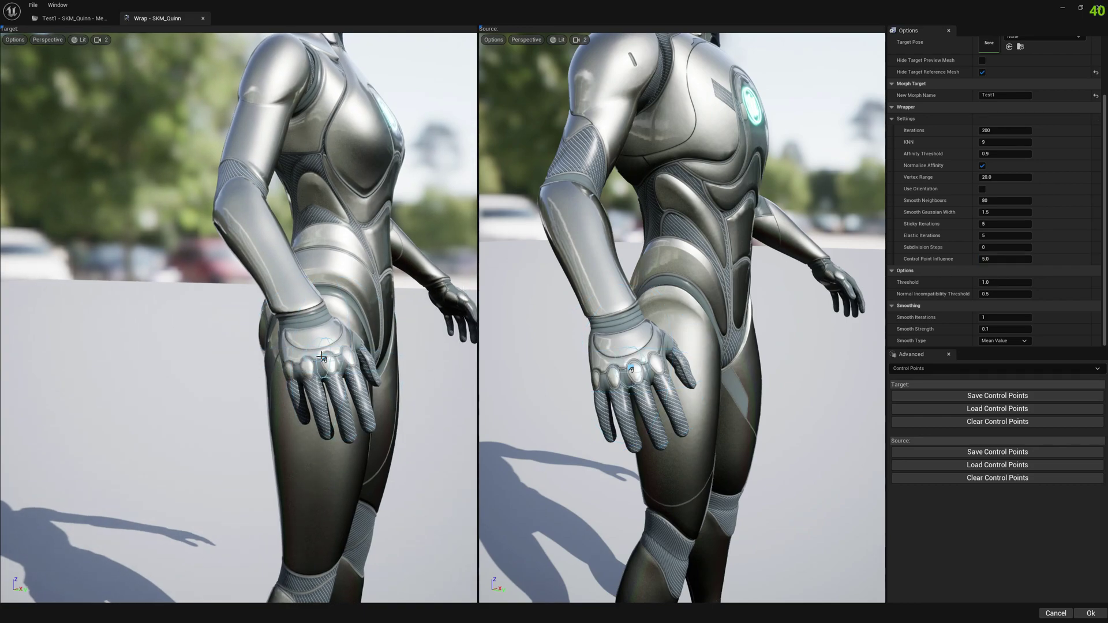
key("Delete")
scroll(273, 314, "up", 4)
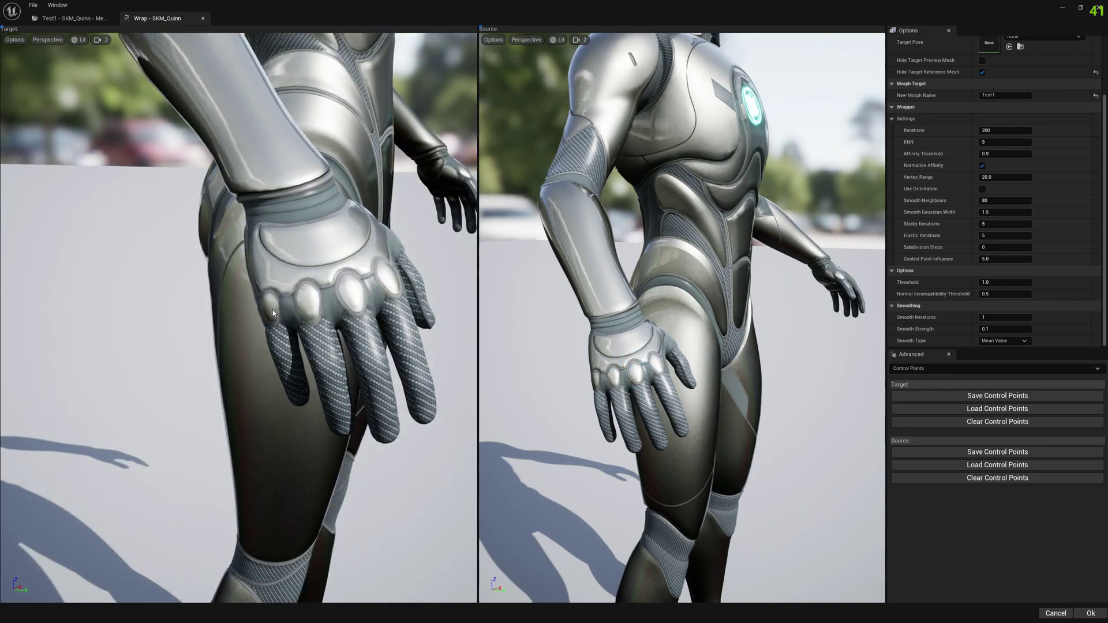
left_click(273, 314)
left_click(294, 365)
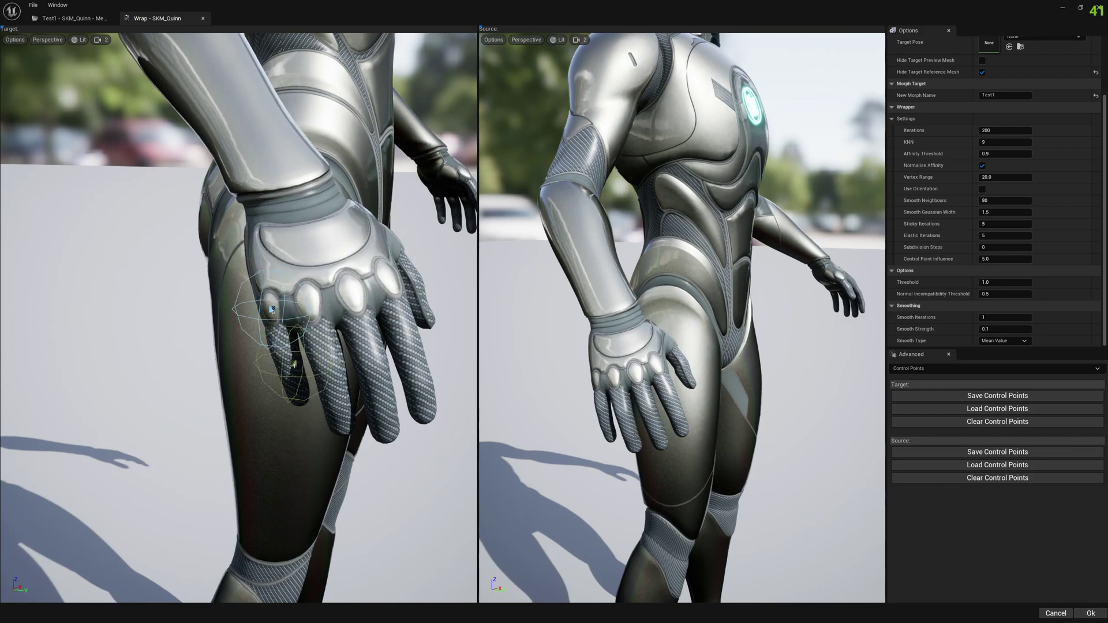
left_click(302, 407)
left_click(592, 379)
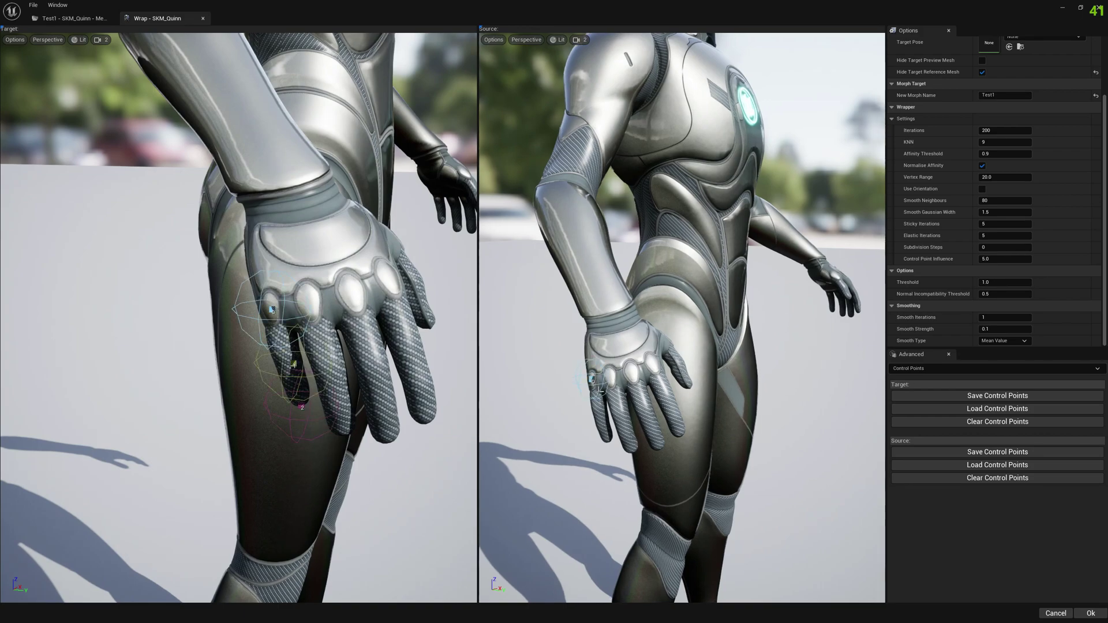
left_click(597, 411)
left_click(607, 441)
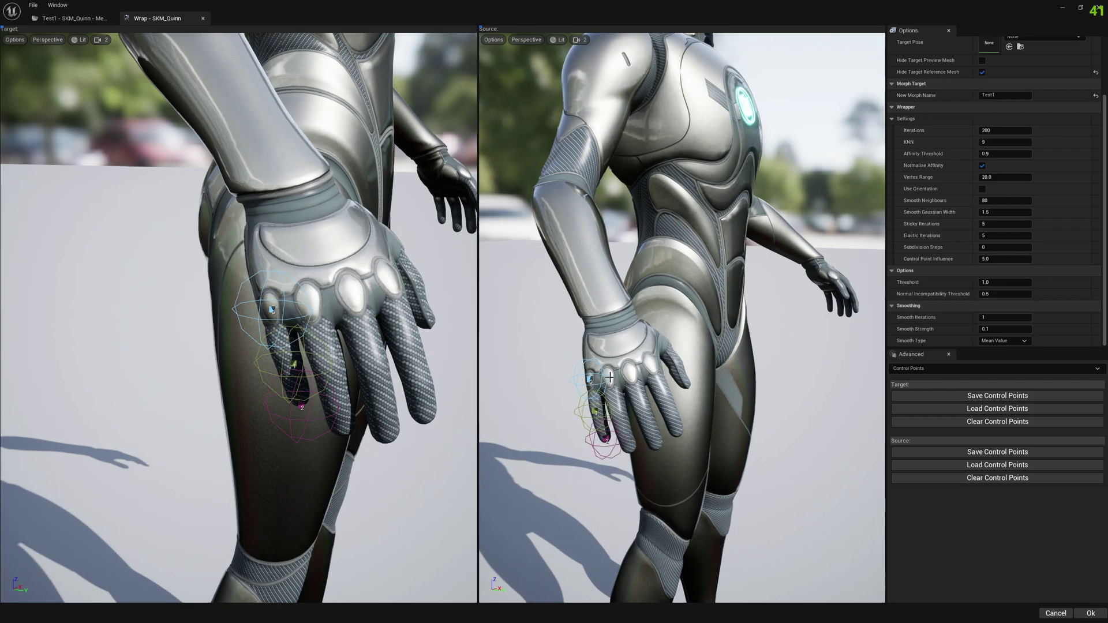
Step: Place three matching control points along the right ring finger, at the knuckle, middle and tip, on both meshes
left_click(312, 300)
left_click(339, 367)
left_click(351, 432)
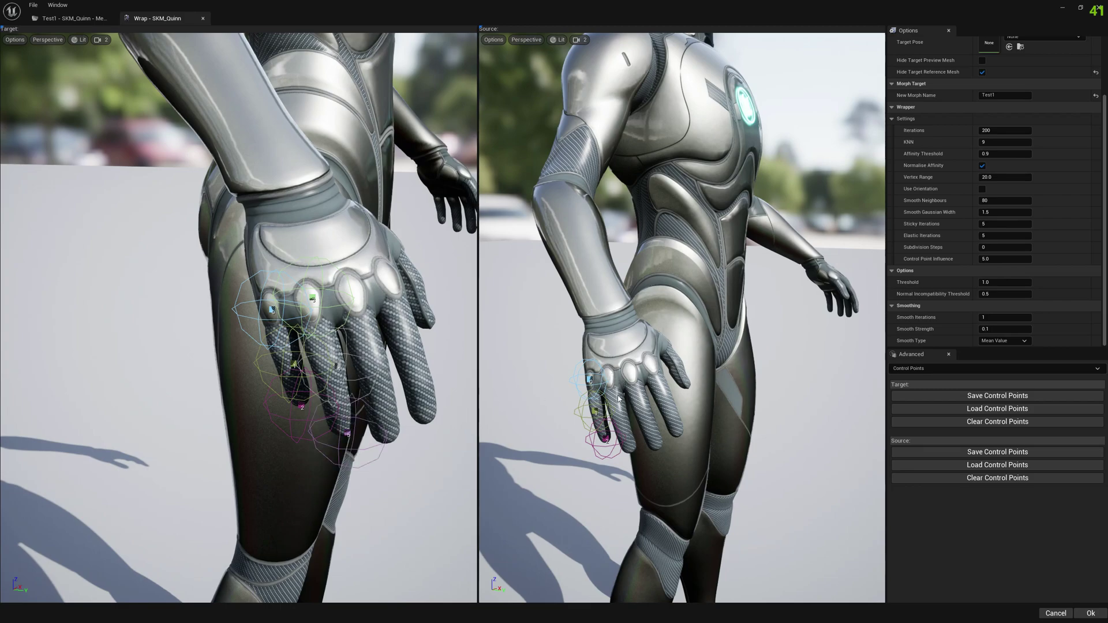
key("a")
right_click_drag(608, 373, 697, 409)
key("w")
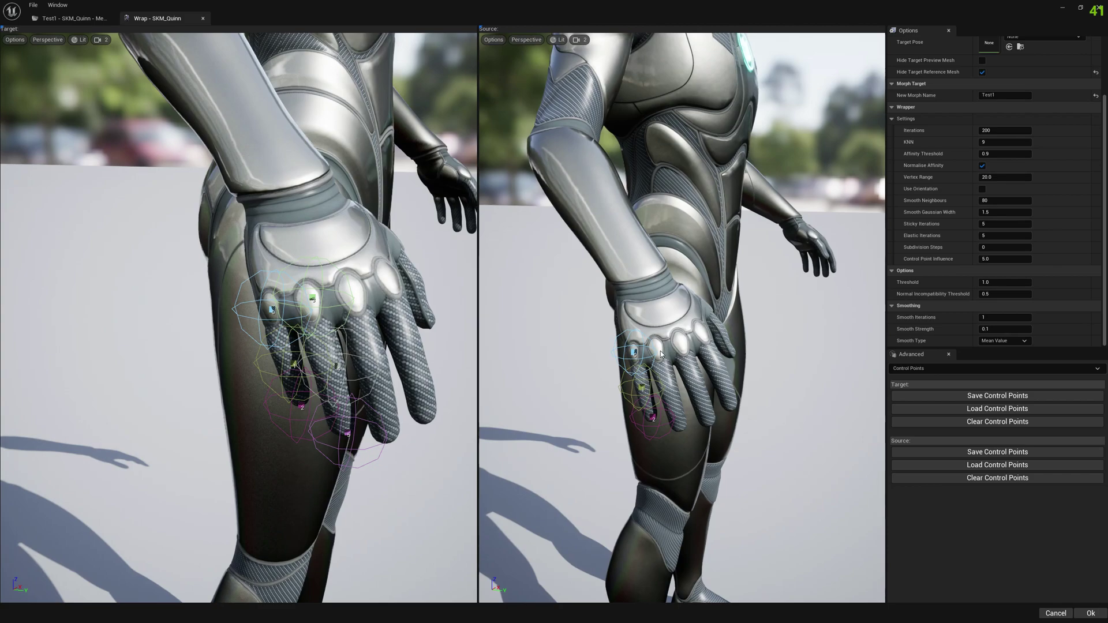
left_click(658, 348)
left_click(670, 392)
left_click(681, 428)
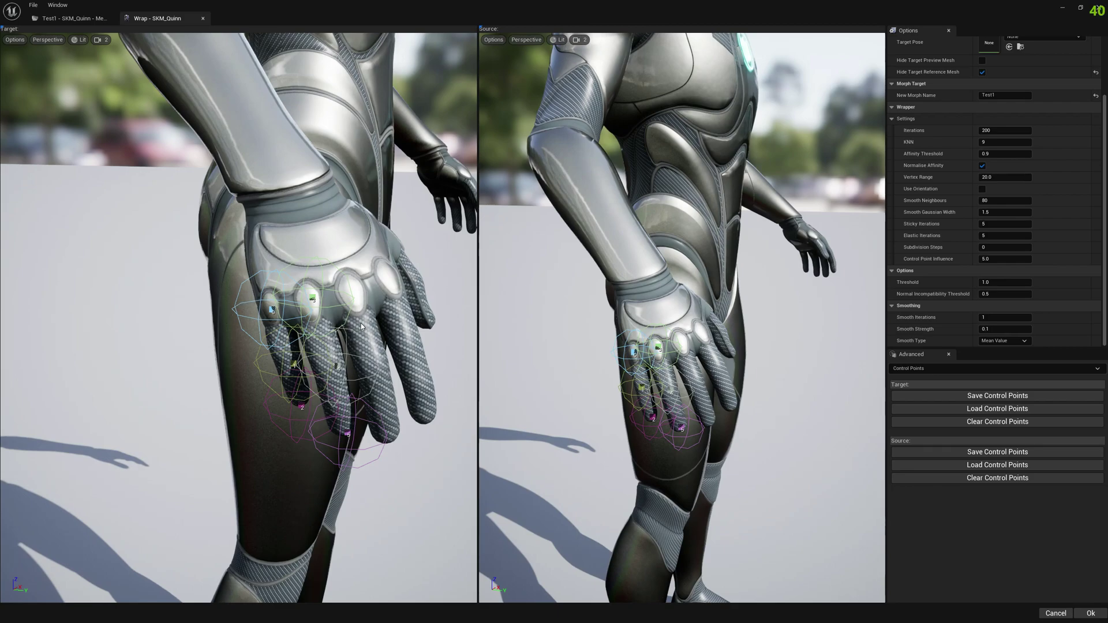
right_click_drag(332, 326, 248, 316)
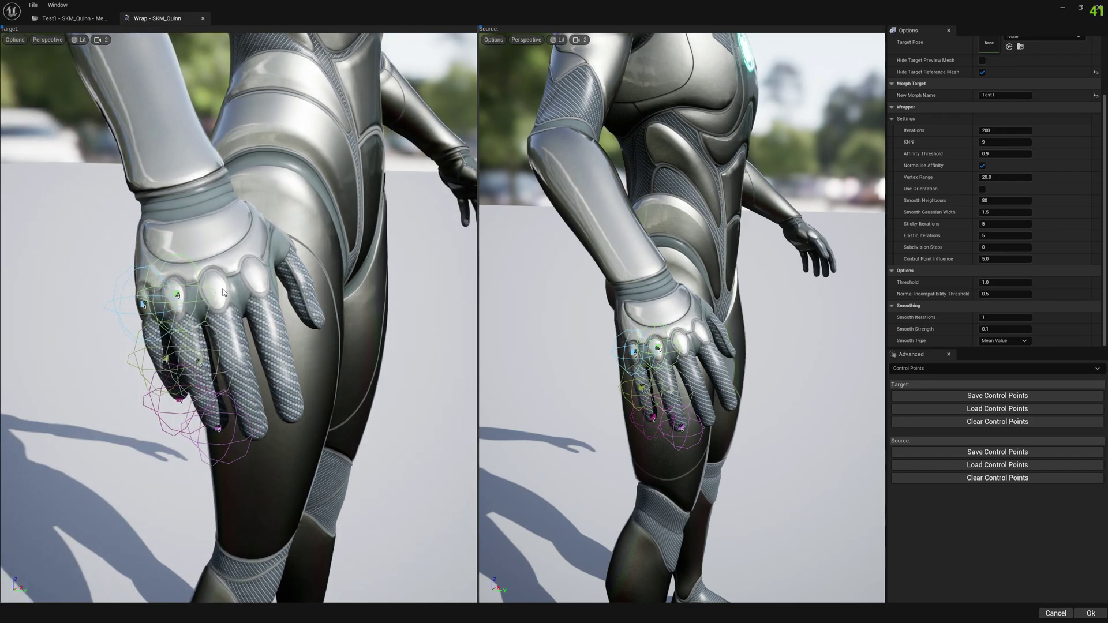
Step: Place three matching control points along the right middle finger, at the knuckle, middle and tip, on both meshes
left_click(221, 290)
left_click(246, 366)
left_click(265, 437)
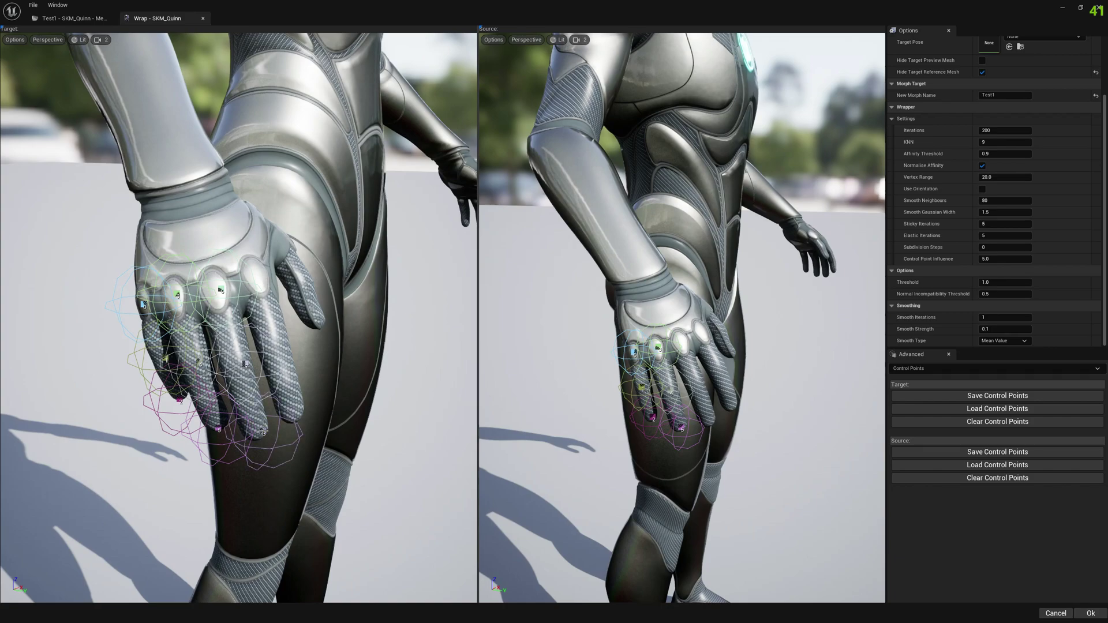
left_click(685, 342)
right_click_drag(711, 375, 670, 373)
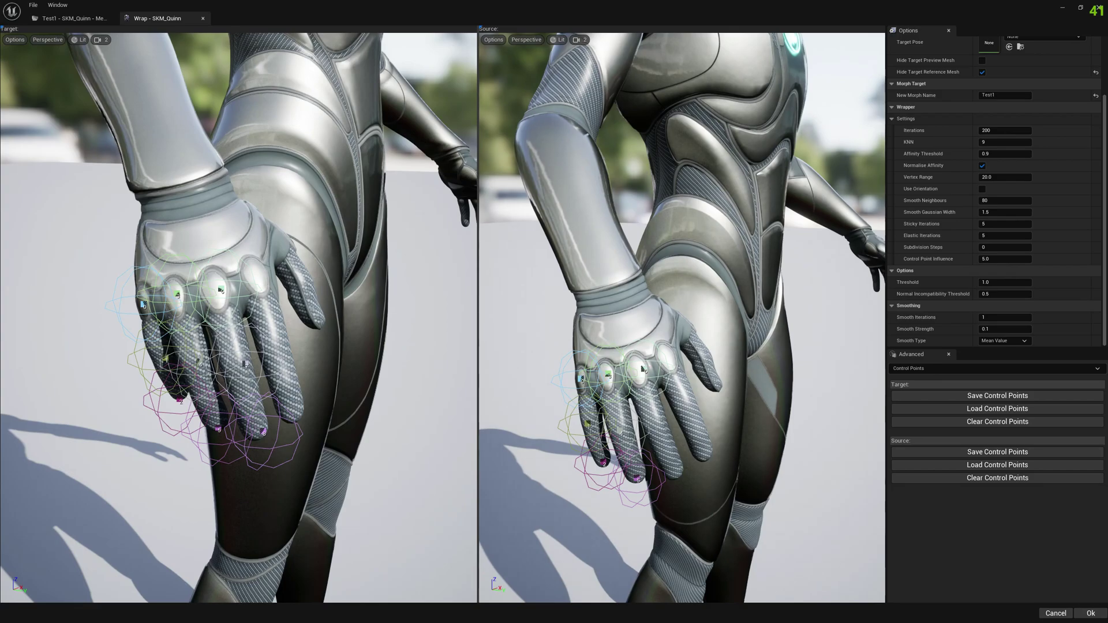
left_click(642, 373)
left_click(657, 430)
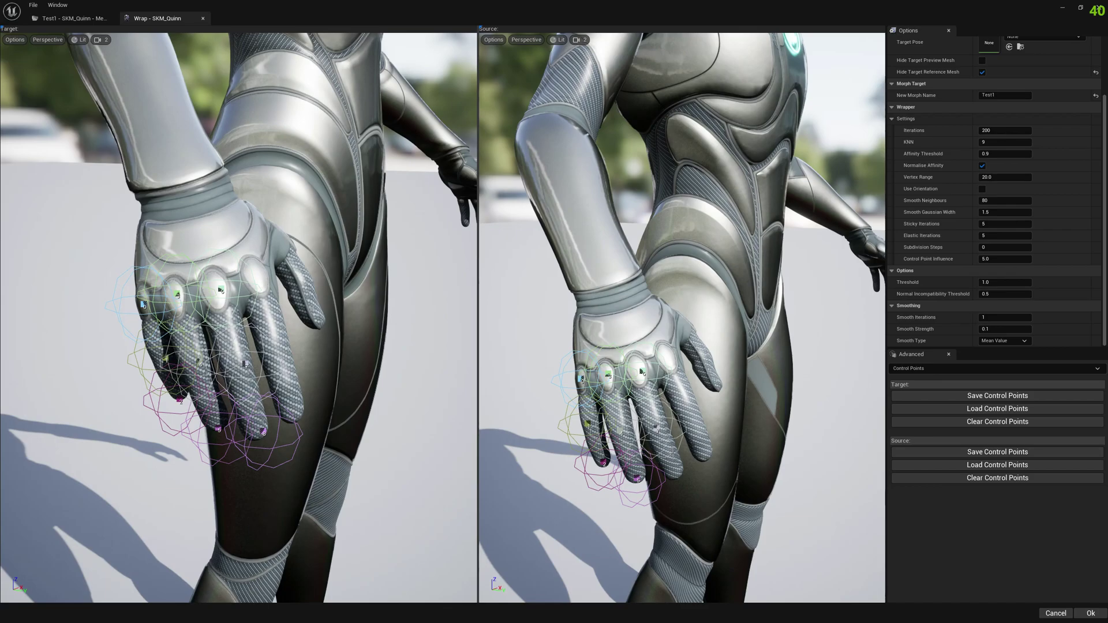
left_click(678, 473)
Step: Place three matching control points along the right index finger, at the knuckle, middle and tip, on both meshes
left_click(261, 283)
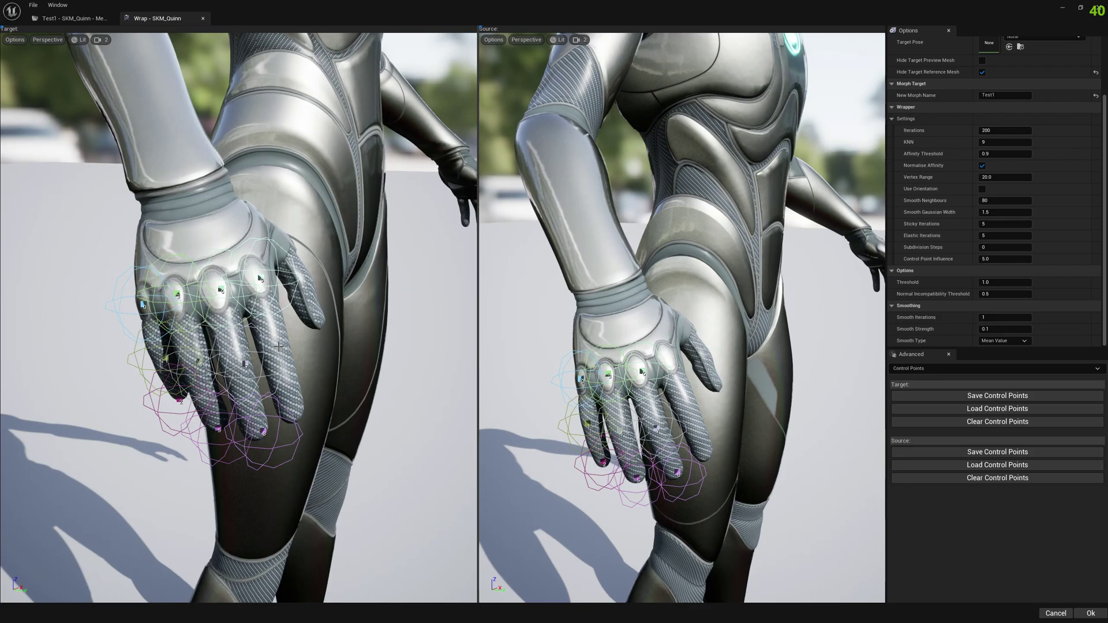
left_click(668, 359)
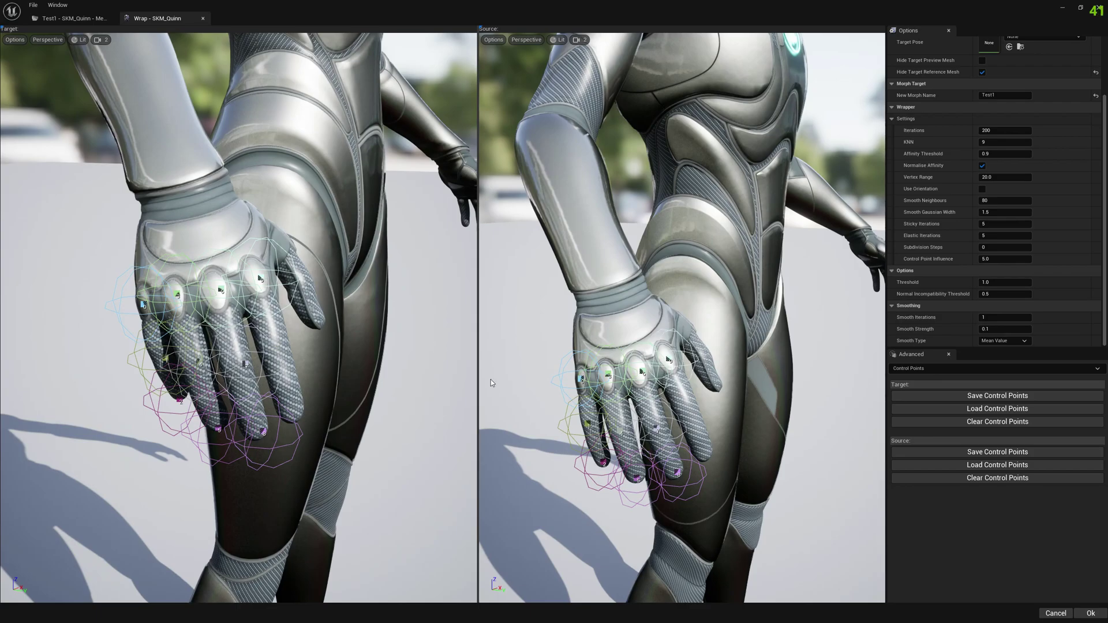
left_click(281, 344)
right_click_drag(402, 317, 367, 299)
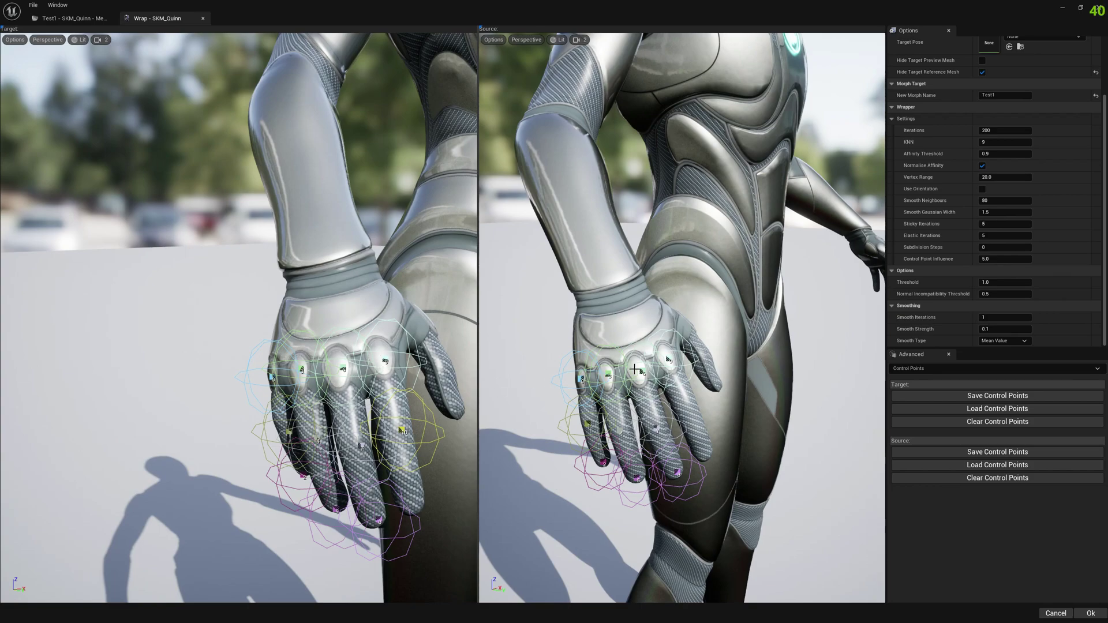
right_click_drag(397, 438, 423, 445)
mouse_move(433, 505)
right_mouse_down()
mouse_move(387, 503)
mouse_move(433, 505)
right_mouse_up()
left_click(422, 468)
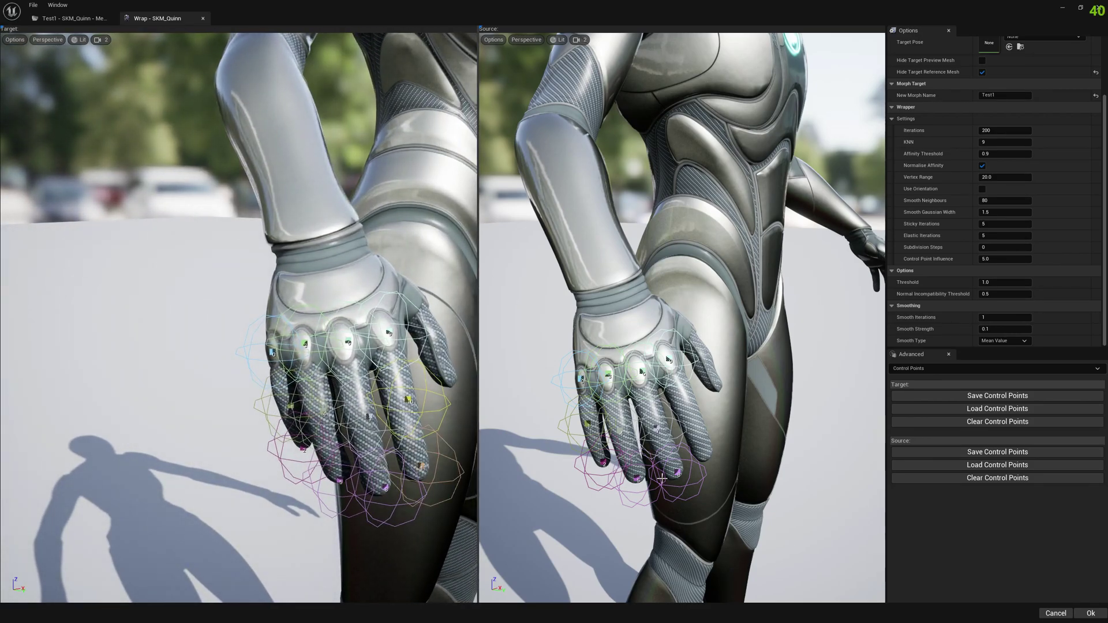
key("ctrl+z")
left_click(687, 404)
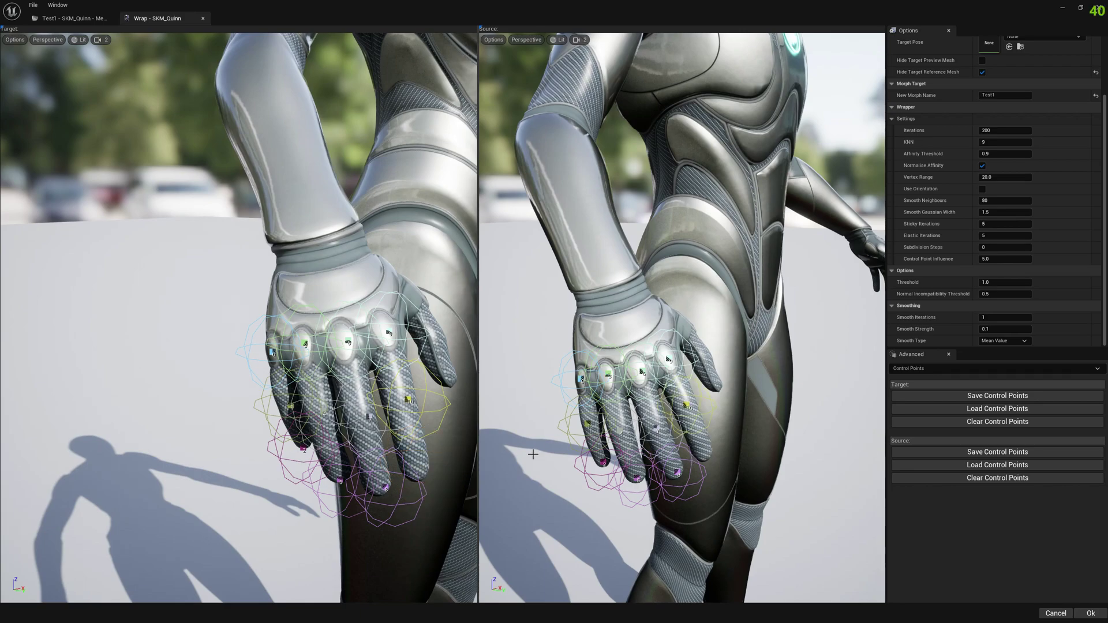
left_click(425, 470)
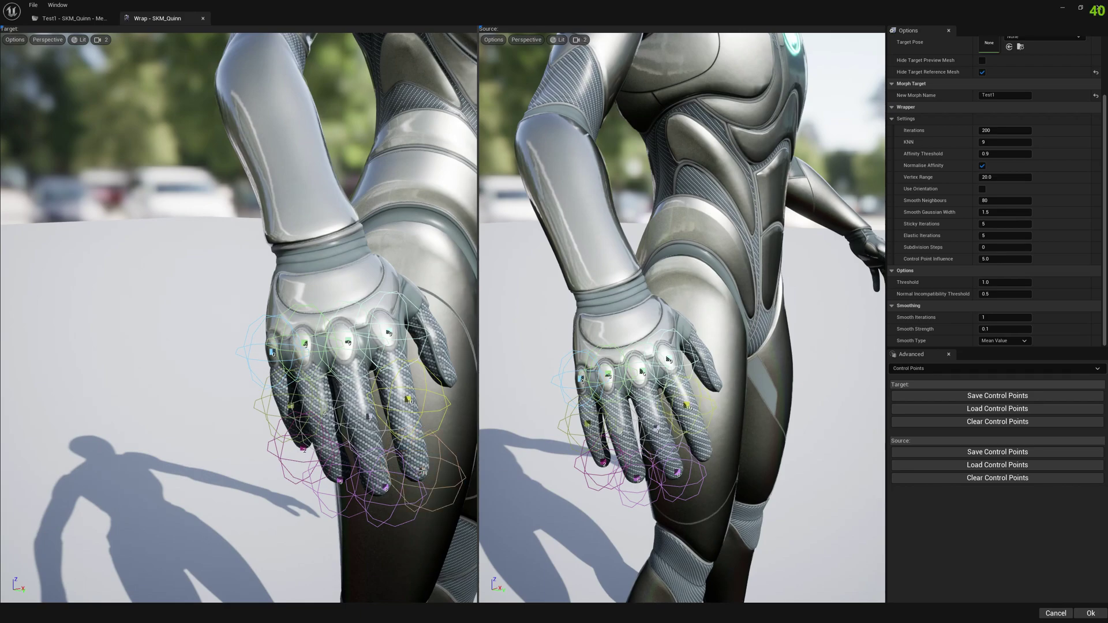
left_click(708, 459)
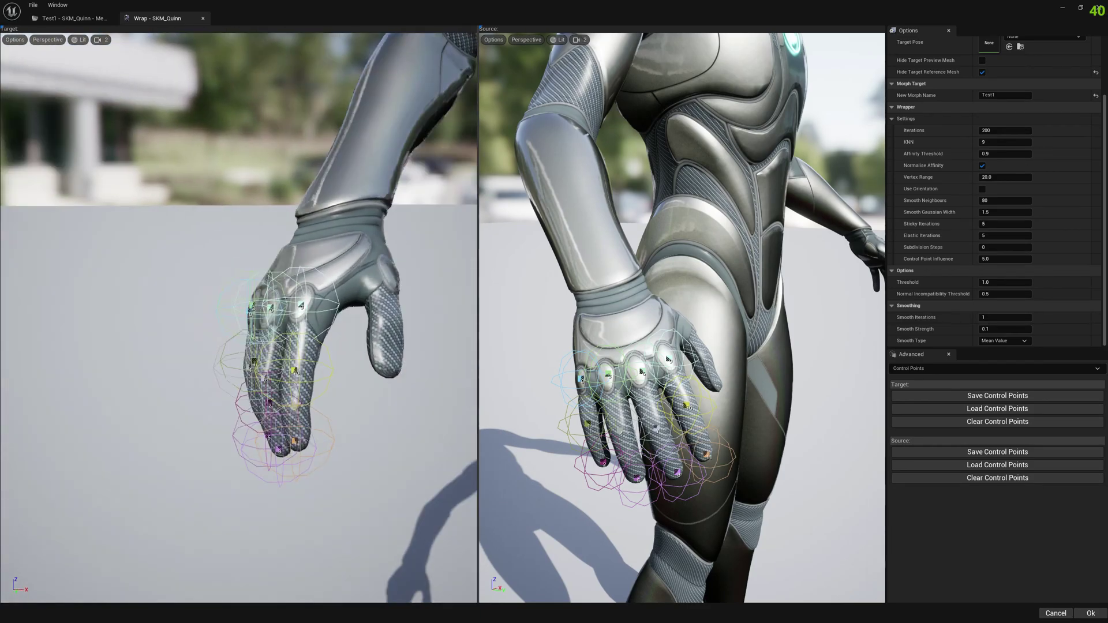
Step: Place two matching control points on the right thumb, at its base and tip, on both meshes
left_click(336, 257)
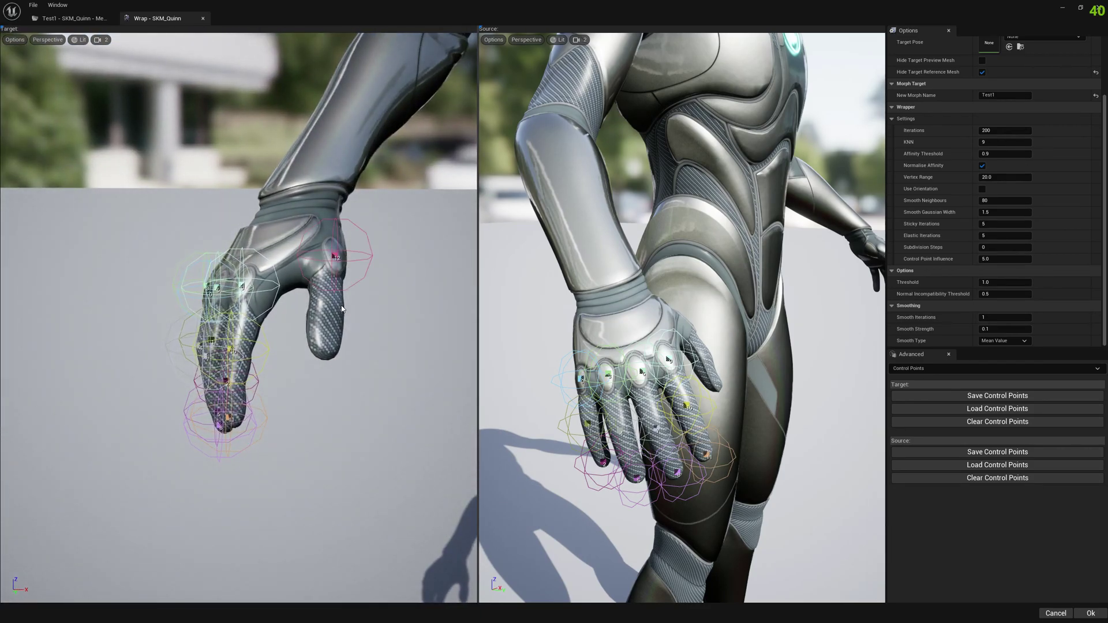
left_click(323, 349)
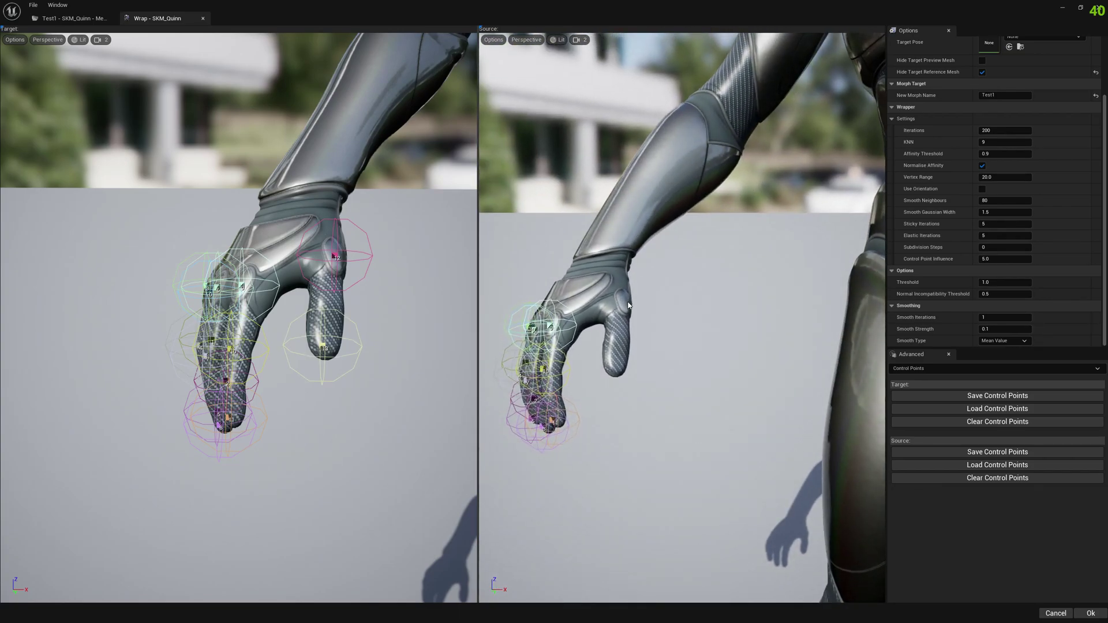
left_click(629, 303)
left_click(621, 364)
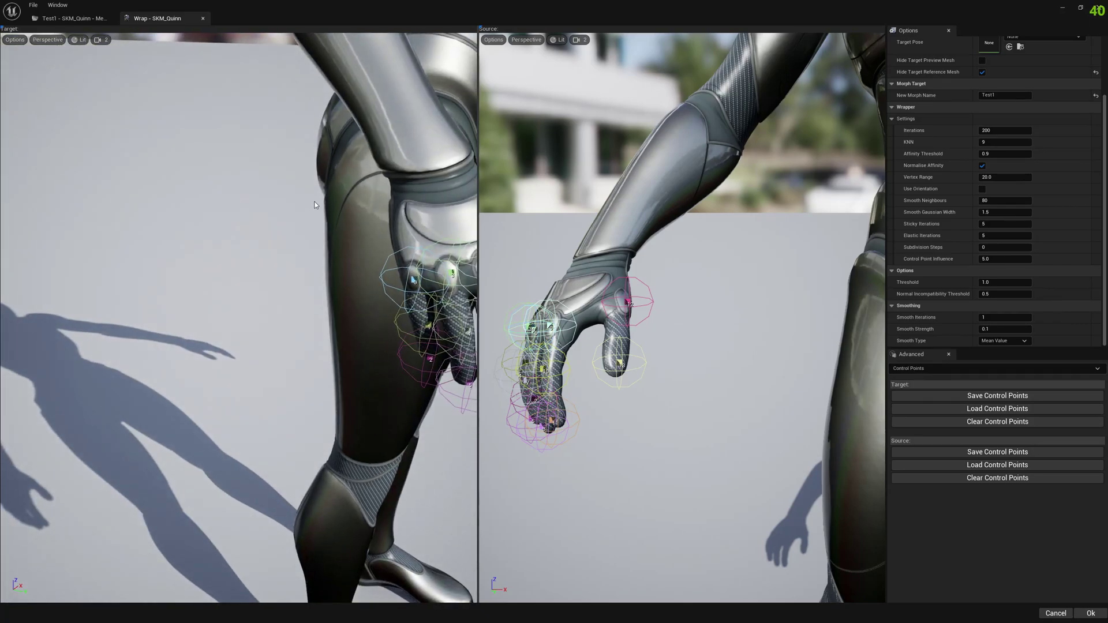
Step: Add two matching control points near the right wrist, at the outer edge and centre of the hand's back, on both meshes
left_click(402, 201)
right_click_drag(654, 275, 702, 281)
left_click(710, 277)
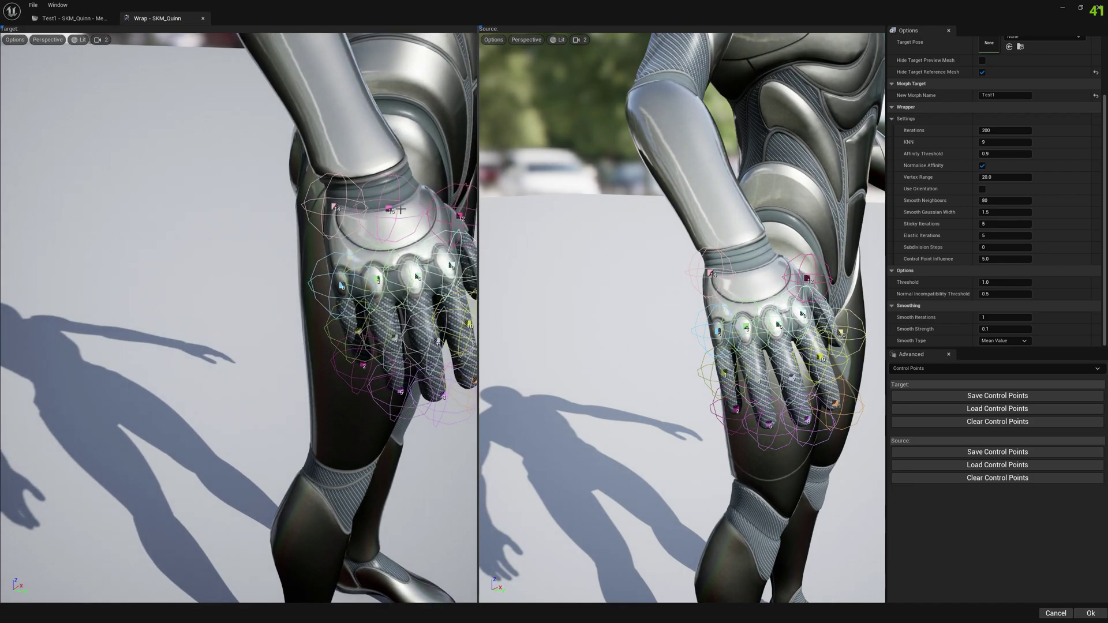
left_click(753, 272)
right_click_drag(396, 244, 445, 244)
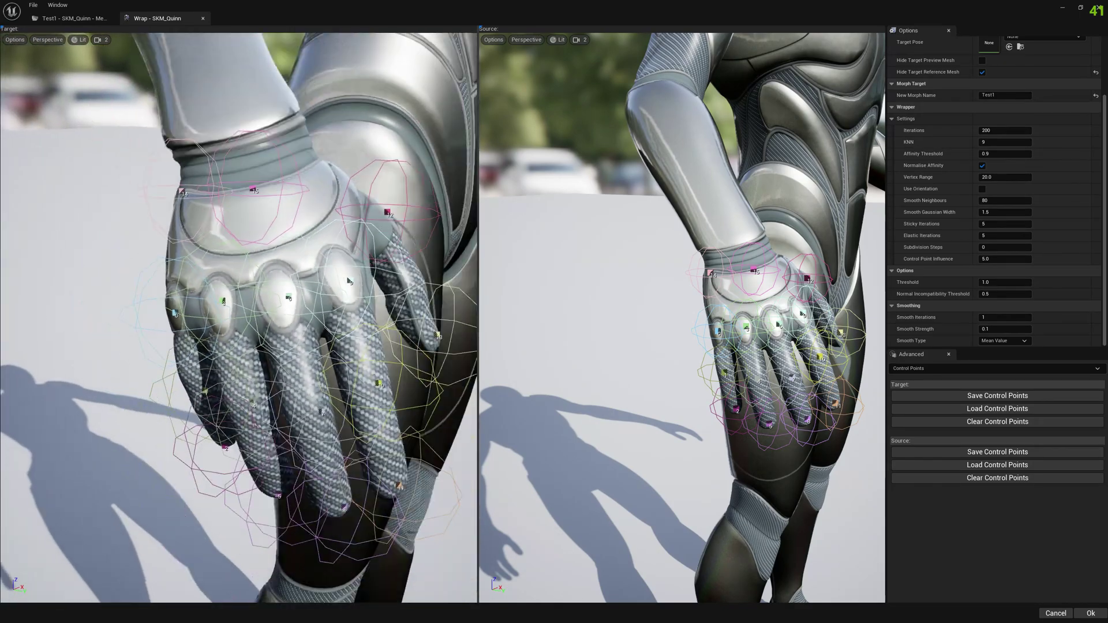
mouse_move(371, 237)
right_mouse_down()
mouse_move(444, 238)
mouse_move(371, 238)
right_mouse_up()
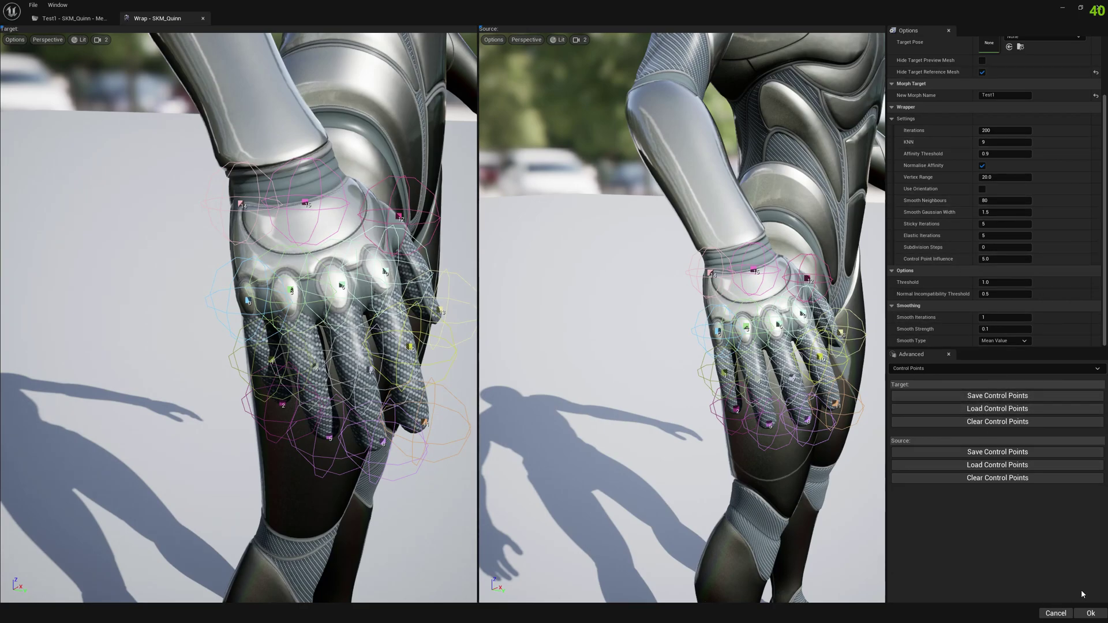
Step: Run the wrap with the new control points, overwriting the existing Test1 morph target
left_click(1082, 616)
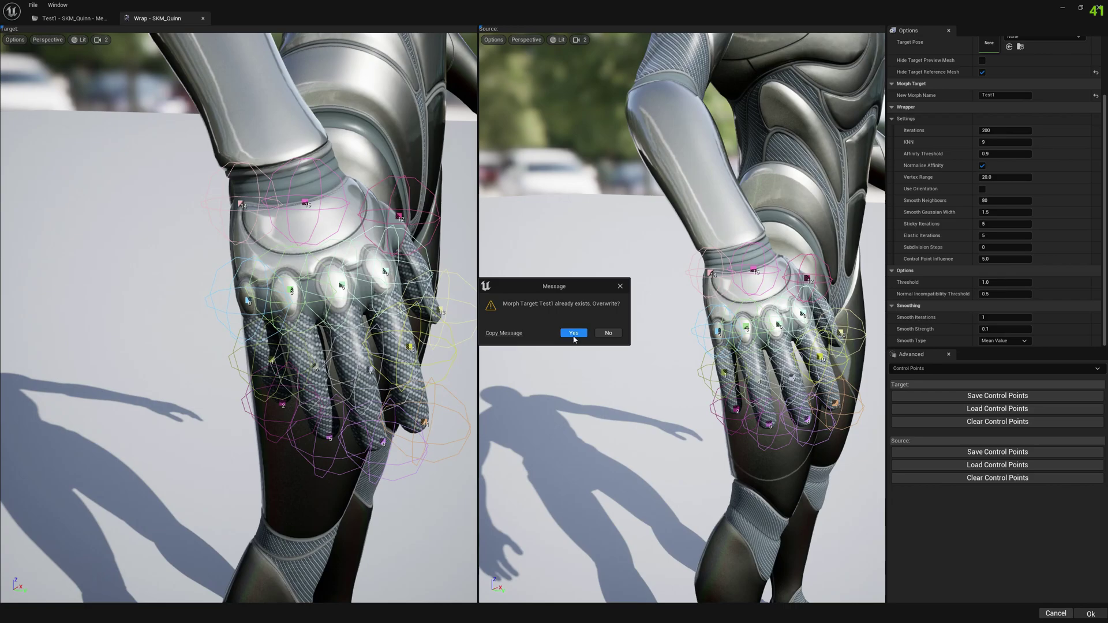
left_click(574, 335)
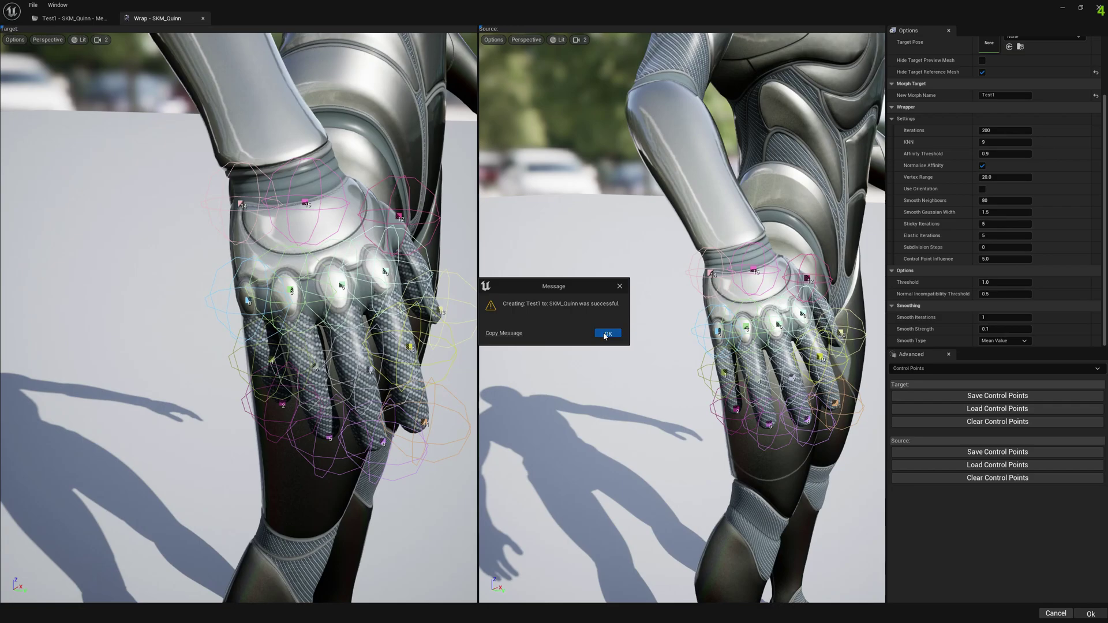
left_click(604, 332)
Step: Show the Test1 morph target on SKM_Quinn in the morph editor and examine the hands and body from several angles
left_click(87, 18)
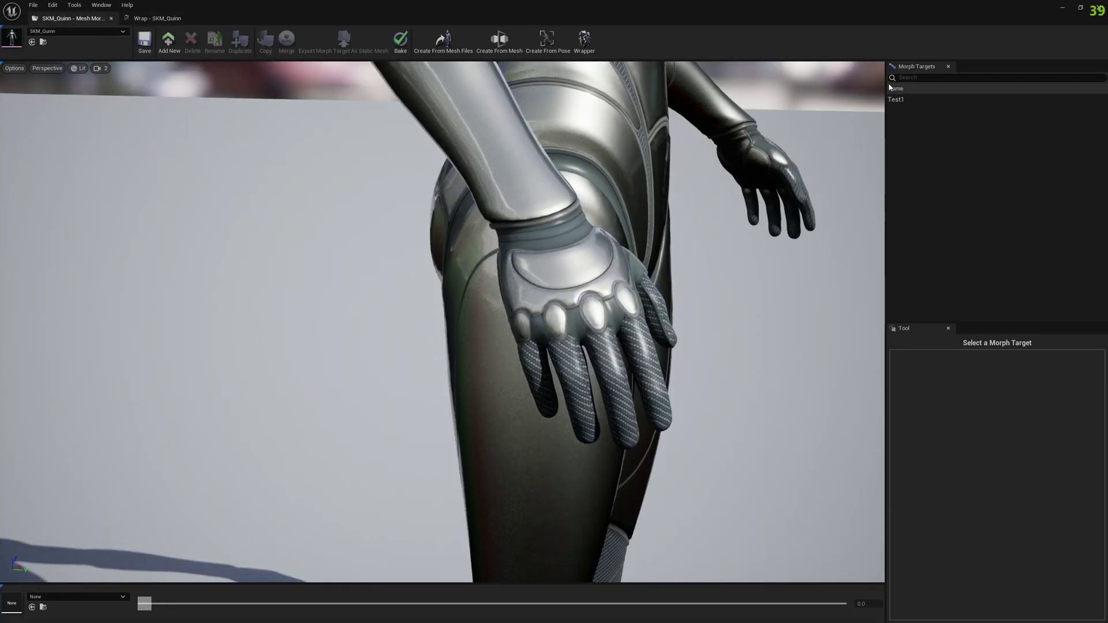
left_click(896, 100)
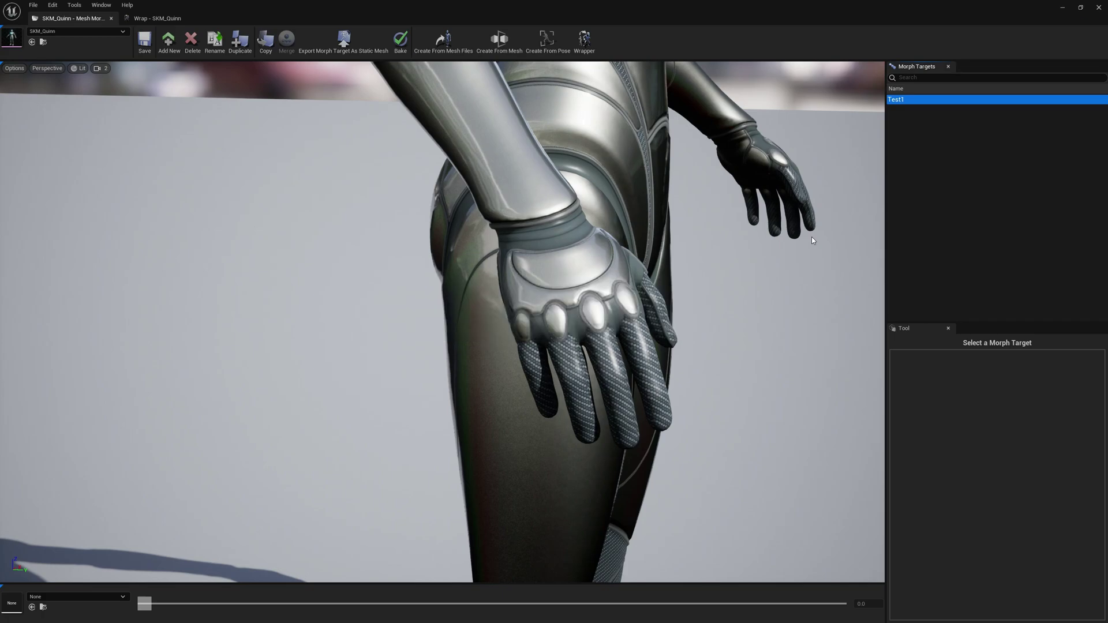
left_click_drag(811, 236, 878, 242, "alt")
mouse_move(485, 369)
right_mouse_down()
mouse_move(637, 369)
mouse_move(508, 404)
mouse_move(577, 428)
mouse_move(716, 428)
mouse_move(705, 427)
mouse_move(718, 392)
mouse_move(626, 254)
mouse_move(820, 341)
mouse_move(848, 312)
mouse_move(831, 324)
mouse_move(681, 306)
mouse_move(554, 364)
mouse_move(480, 357)
right_mouse_up()
right_click_drag(542, 312, 681, 289)
right_click_drag(387, 226, 382, 227)
left_click_drag(435, 241, 392, 408)
left_click_drag(519, 448, 427, 237)
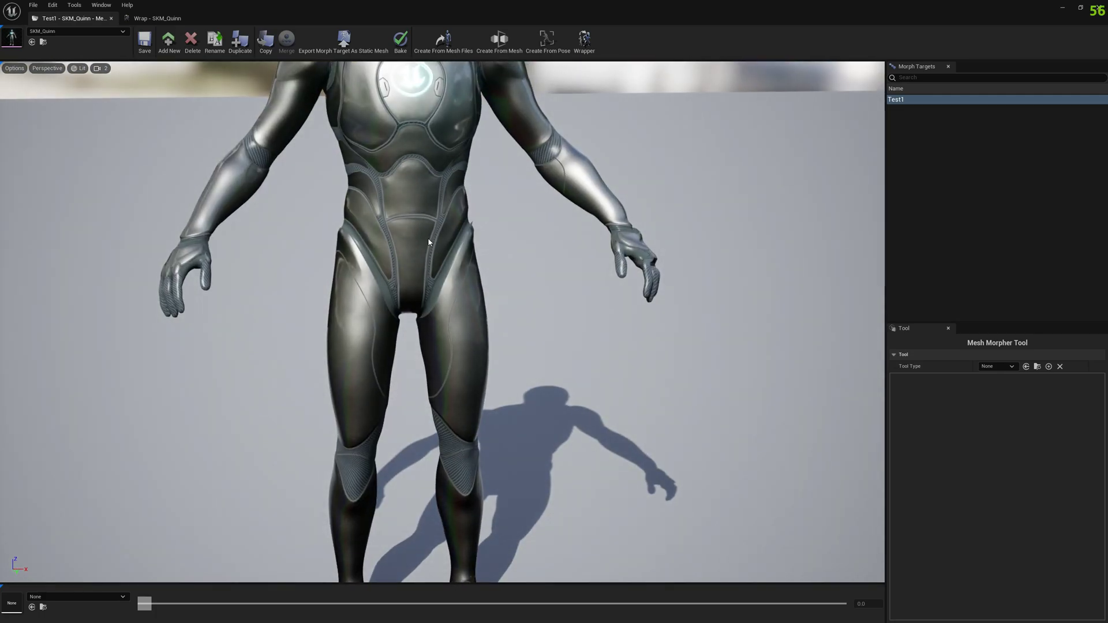
Step: Set the wrap's Smooth Iterations to 2 and regenerate Test1, overwriting the existing morph target
left_click(157, 18)
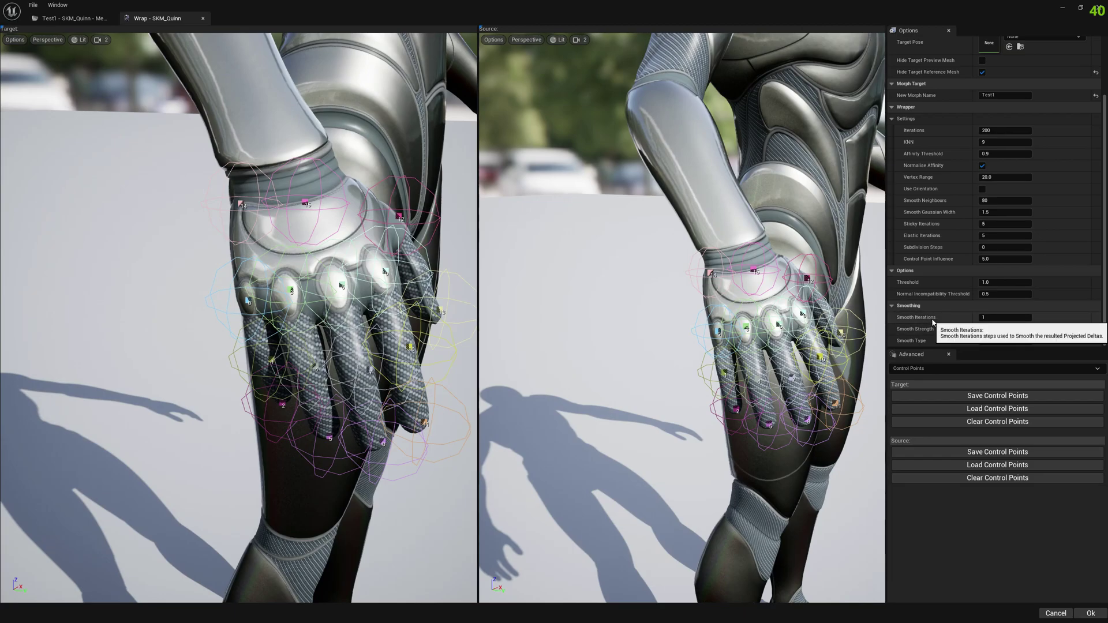
left_click(1004, 318)
type("2")
left_click(1005, 436)
left_click(1090, 614)
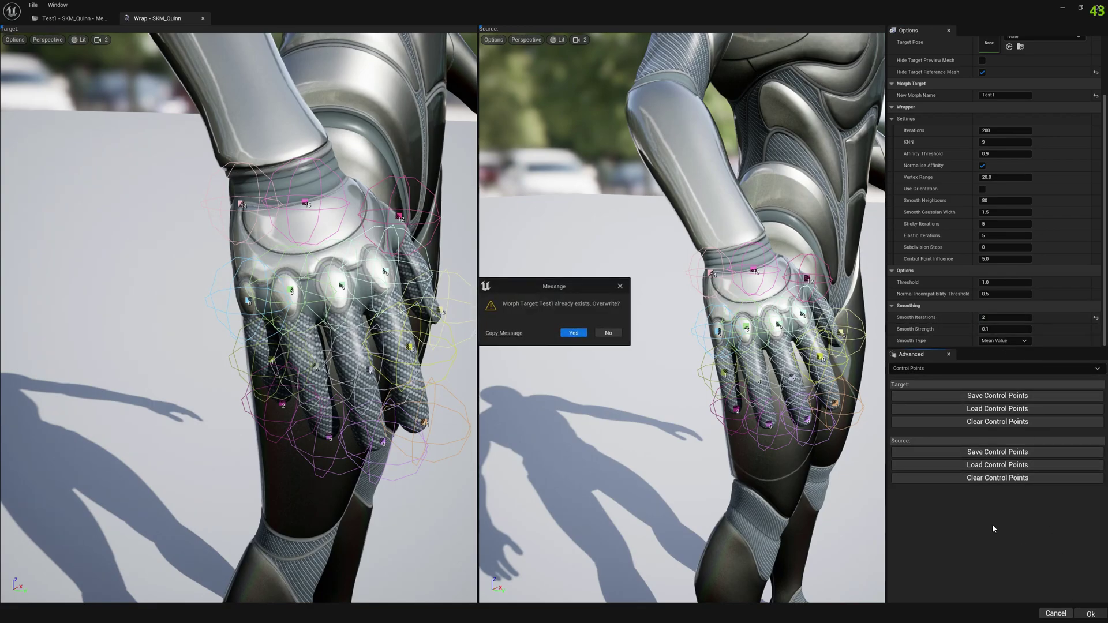
left_click(574, 333)
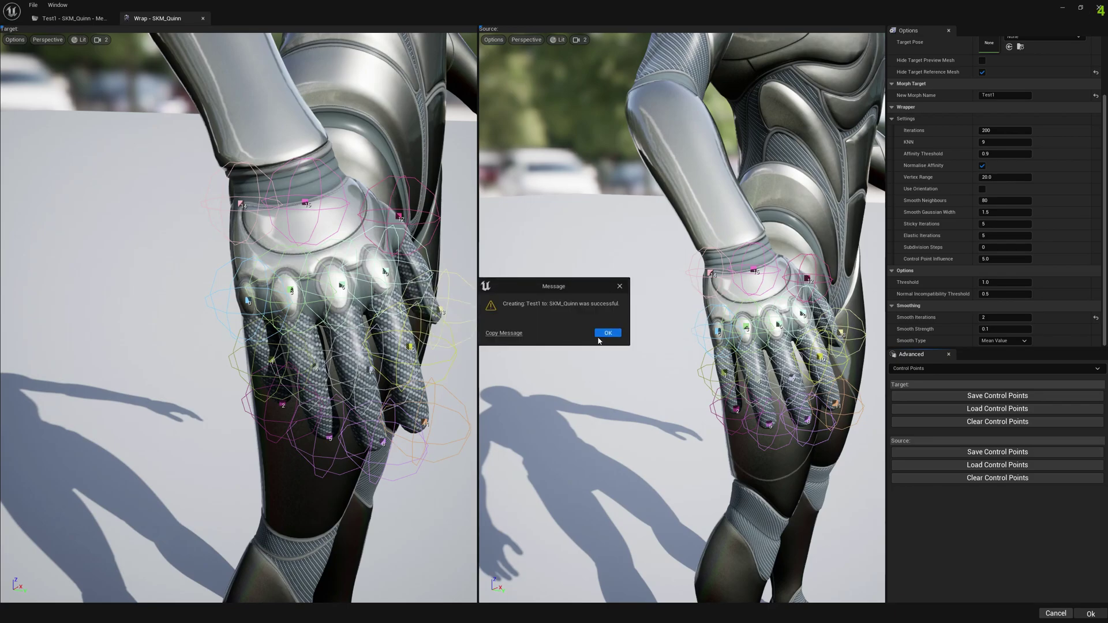
left_click(606, 333)
Step: Show the regenerated Test1 morph target in the morph editor and examine the smoothed body shape
left_click(65, 19)
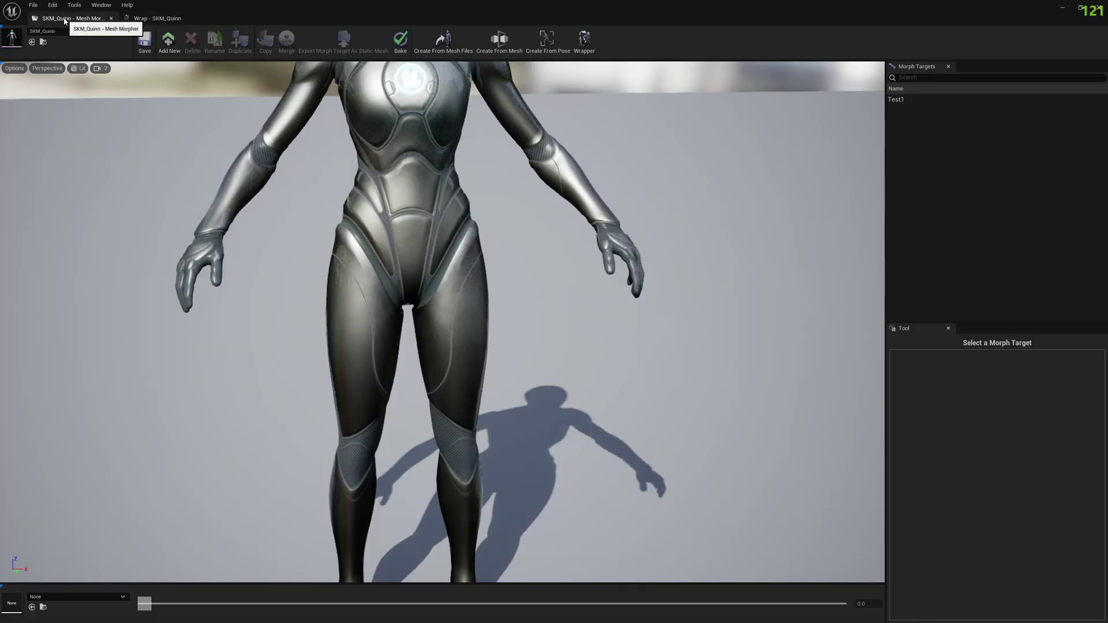
left_click(901, 99)
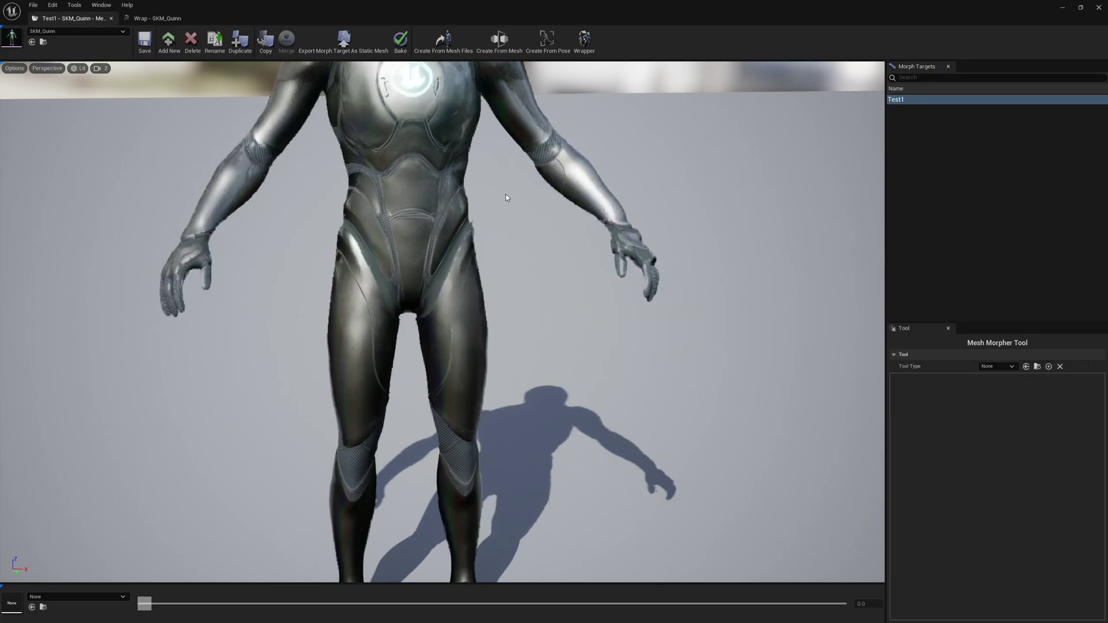
right_click_drag(493, 221, 420, 206)
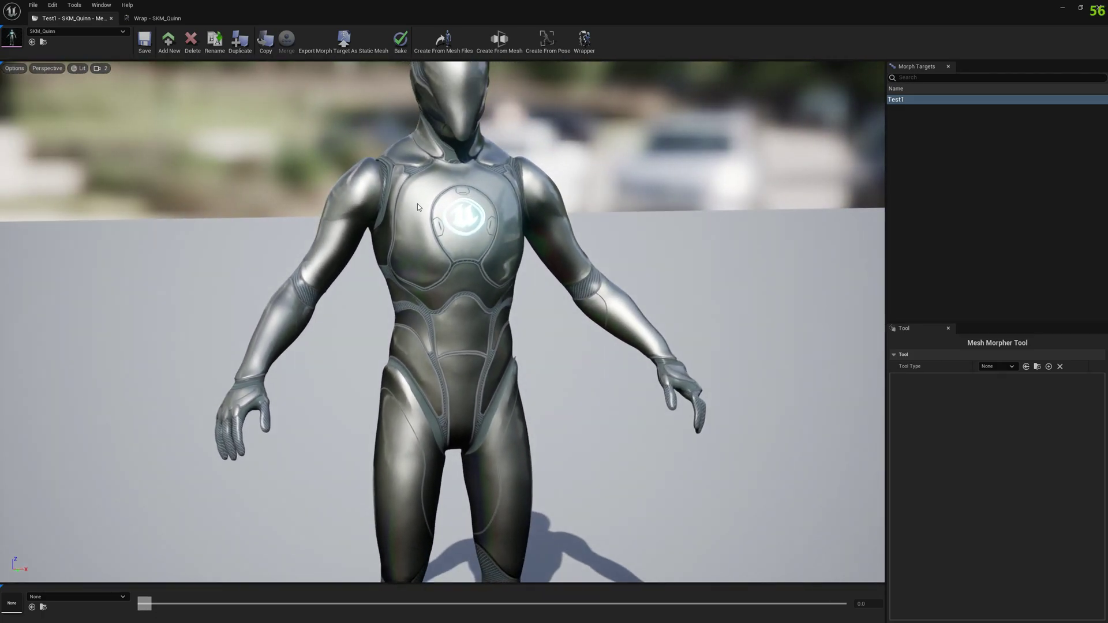
Step: Save the target's control points in the ControlPoints folder as an asset named ControlPoints_quinn
left_click(154, 17)
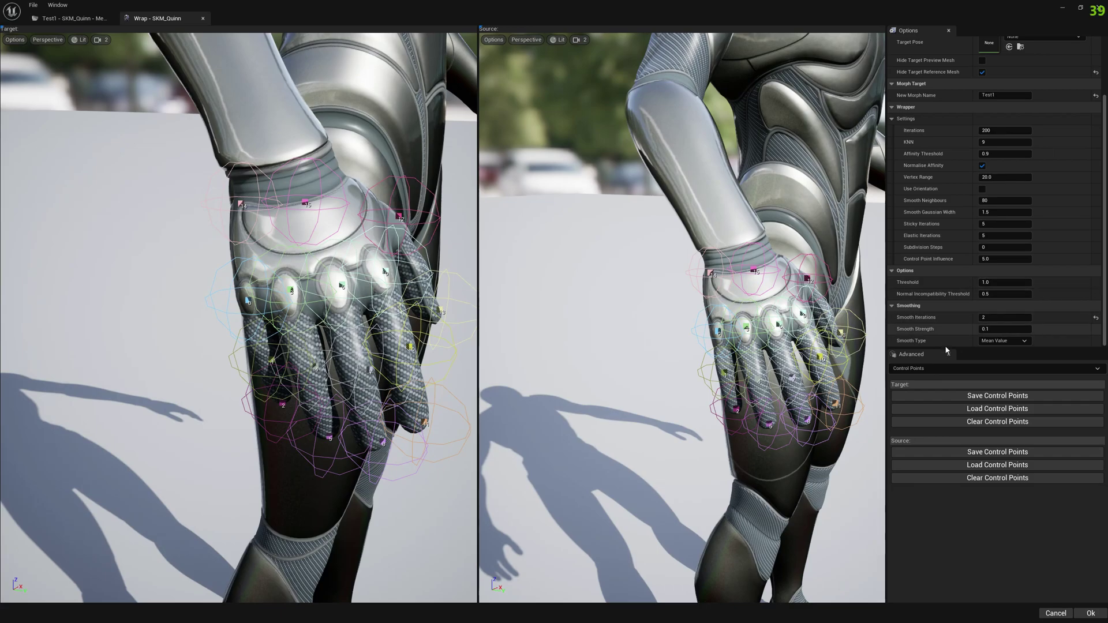
left_click(973, 397)
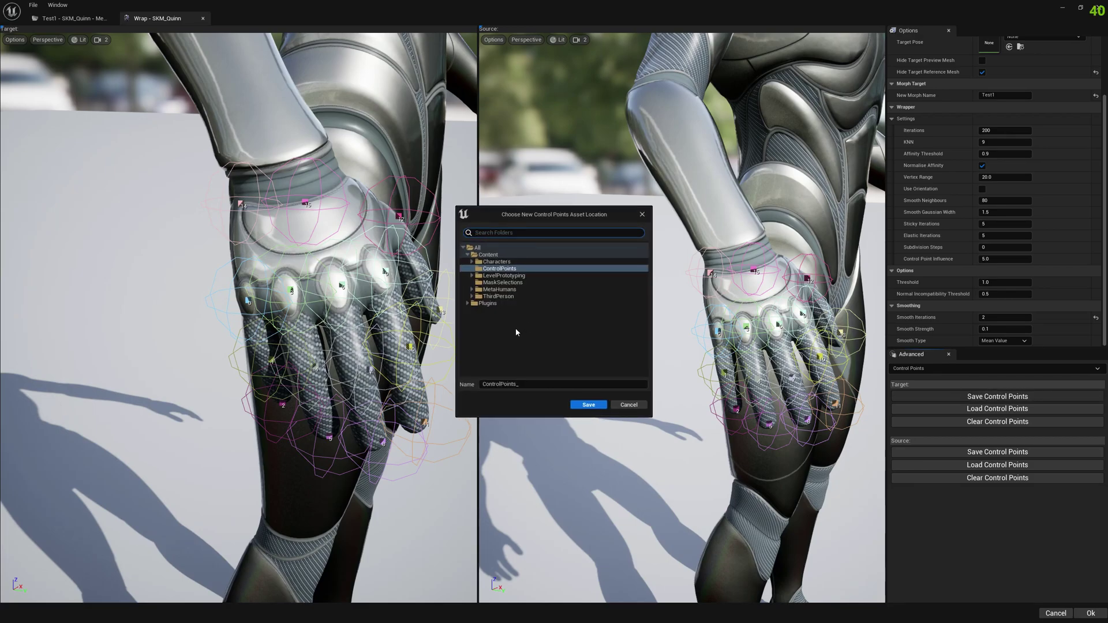
left_click(539, 384)
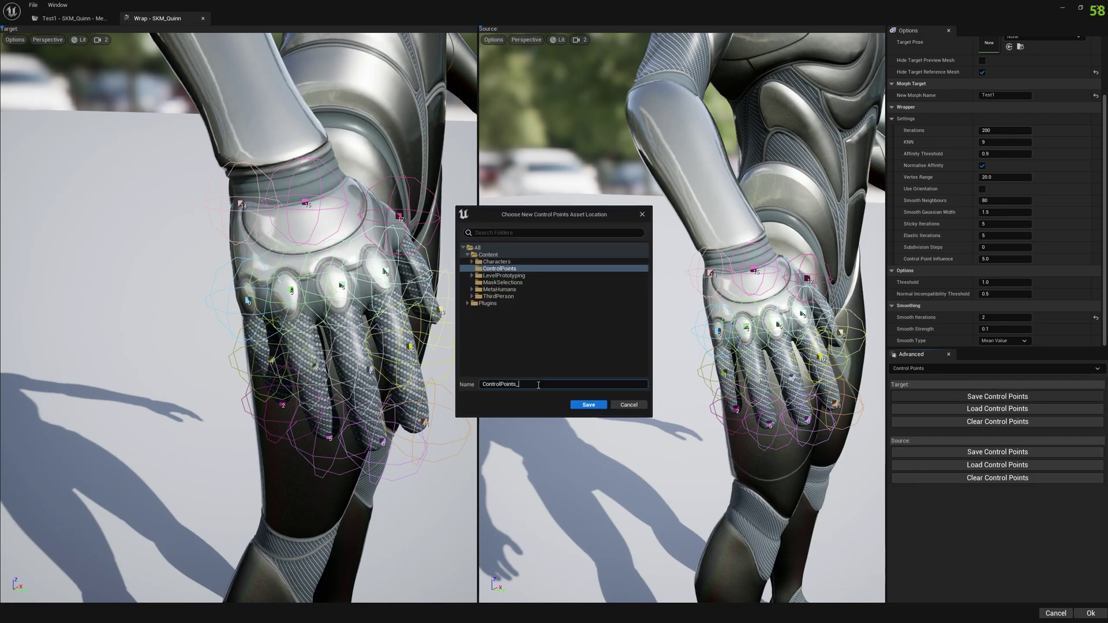
type("quinn")
left_click(580, 409)
left_click(613, 332)
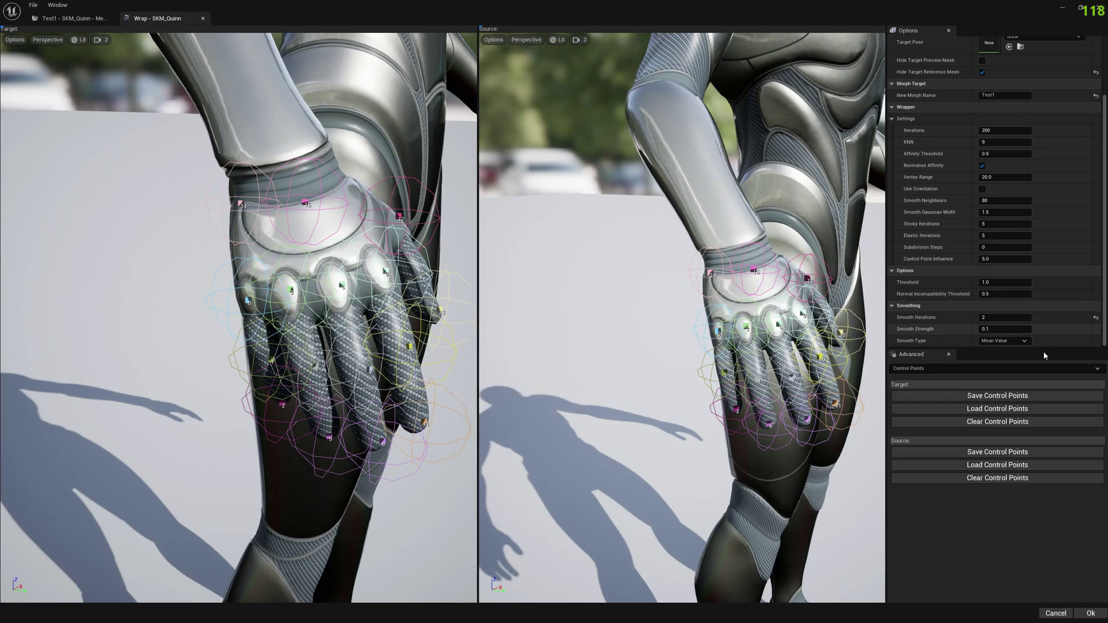
Step: Clear the target's control points and reload them from the ControlPoints_quinn asset, two times in a row
left_click(1002, 422)
left_click(998, 409)
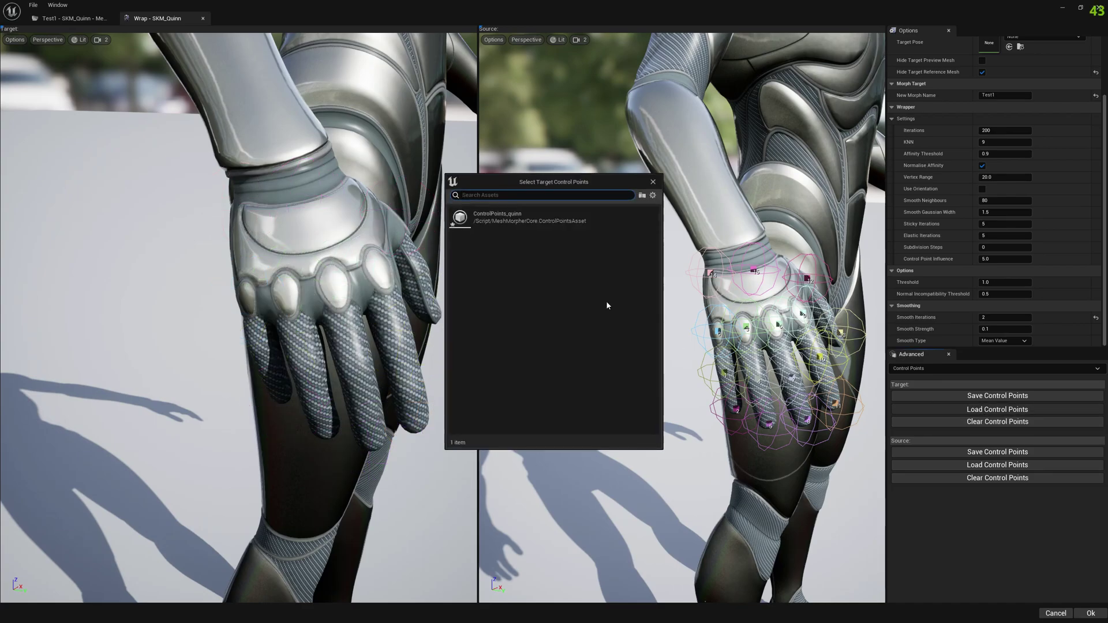
double_click(577, 218)
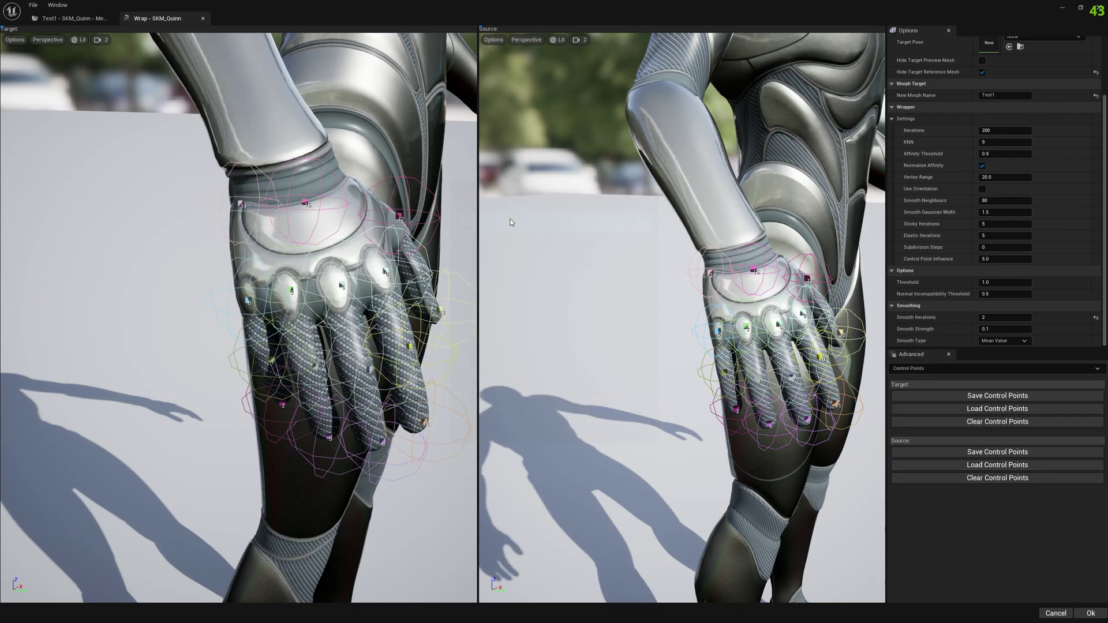
left_click(965, 425)
left_click(966, 409)
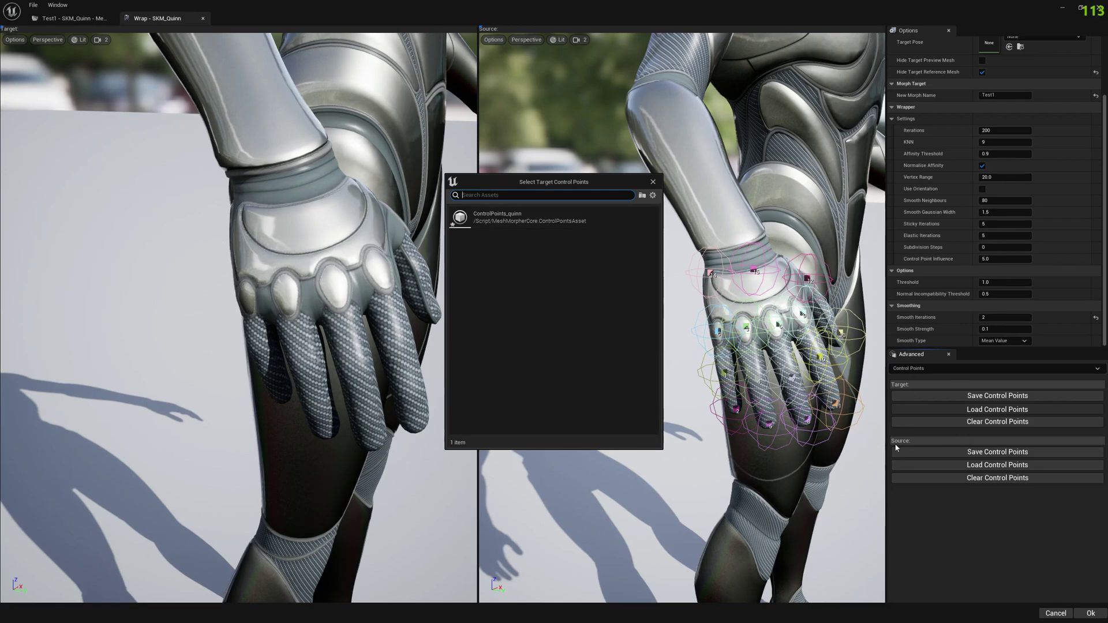
double_click(502, 220)
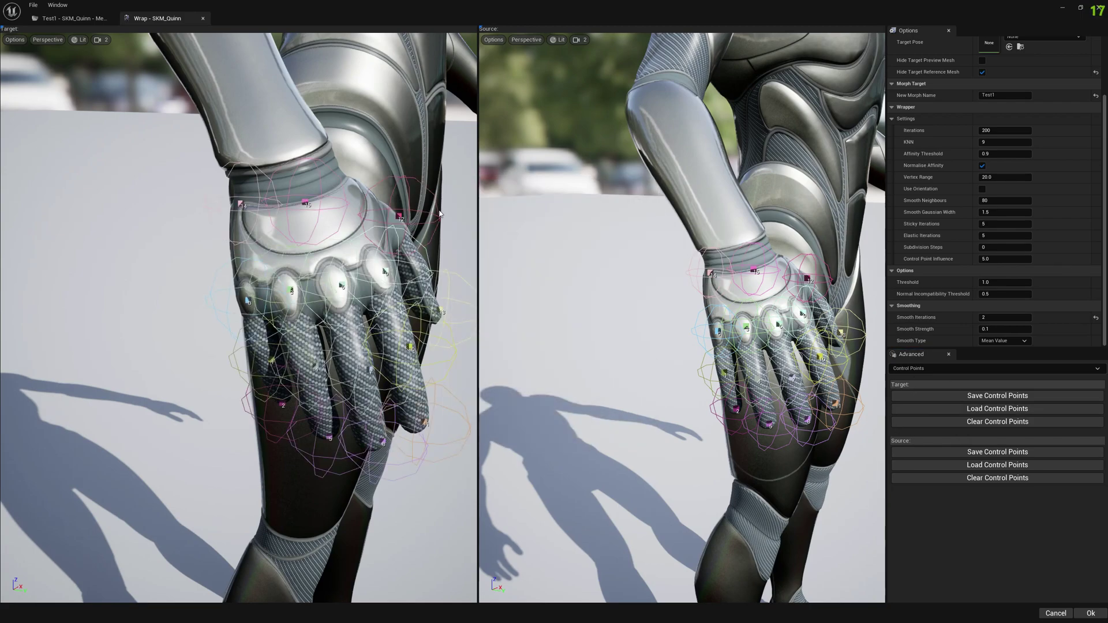
Step: Clear all control points from both the target and the source mesh
right_click_drag(400, 217, 248, 216)
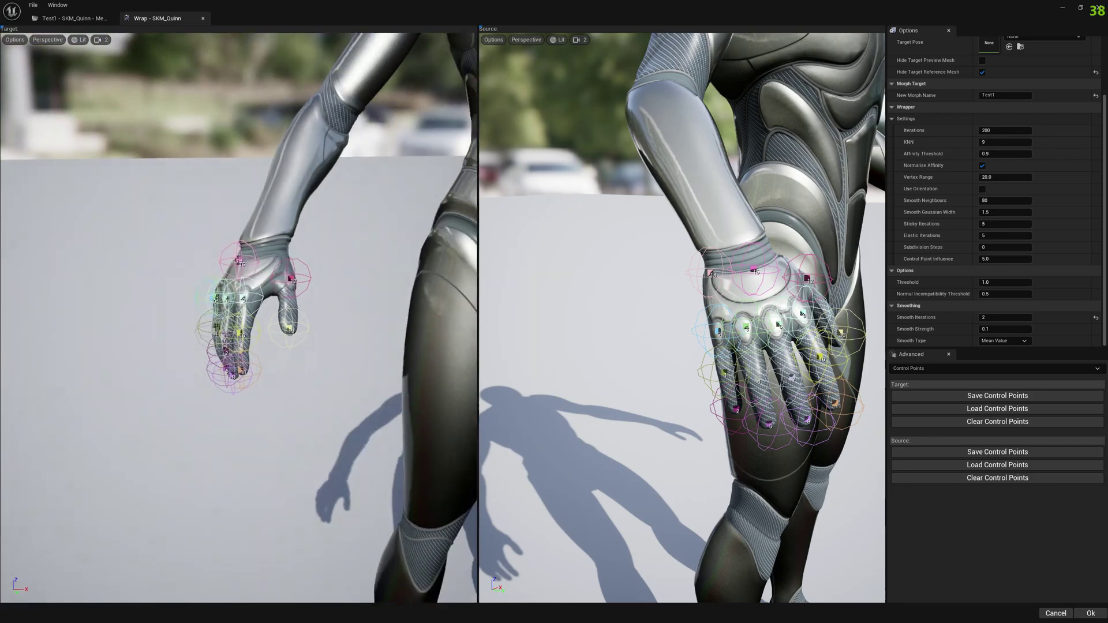
left_click(1003, 422)
left_click(995, 478)
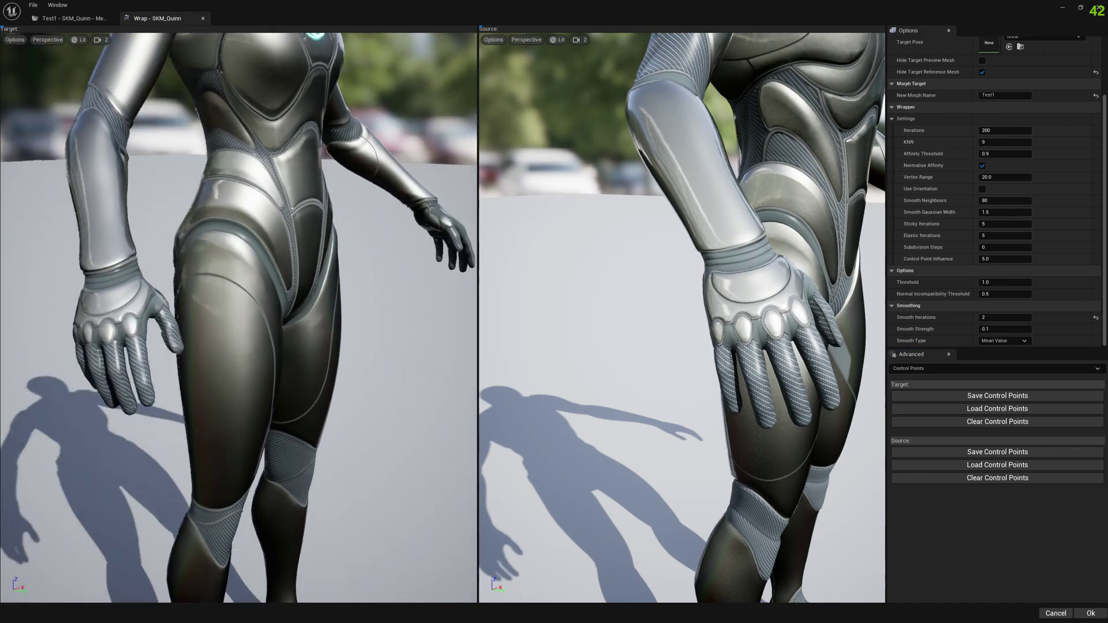
Step: Place one matching control point on the middle finger's knuckle on the target and source hands
right_click_drag(359, 288, 303, 288)
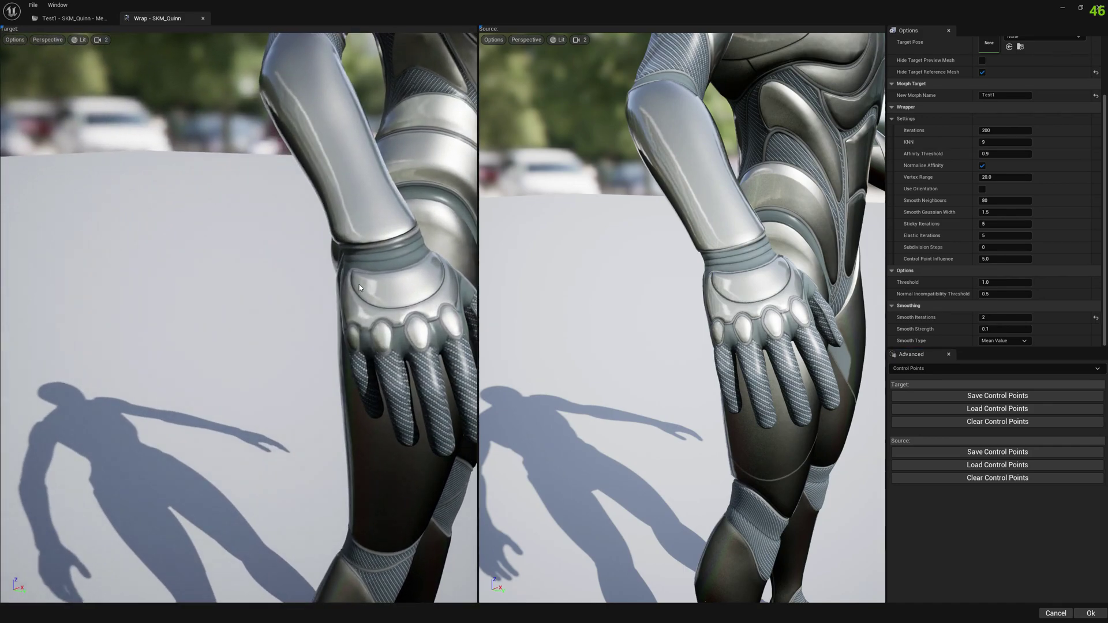
left_click(414, 331)
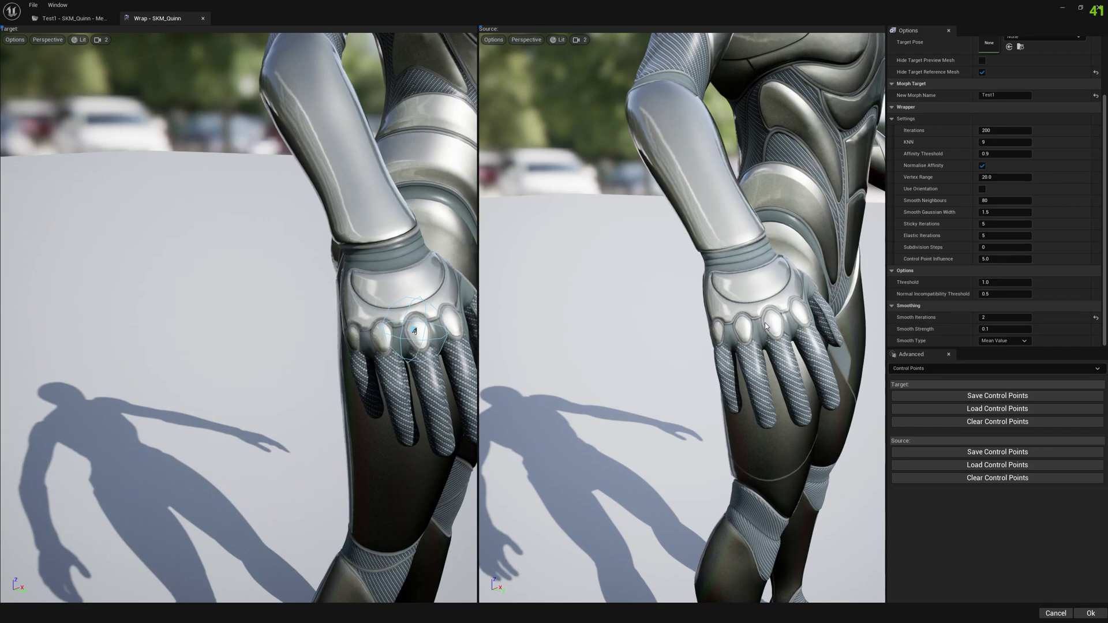
right_click_drag(773, 324, 806, 322)
left_click(743, 327)
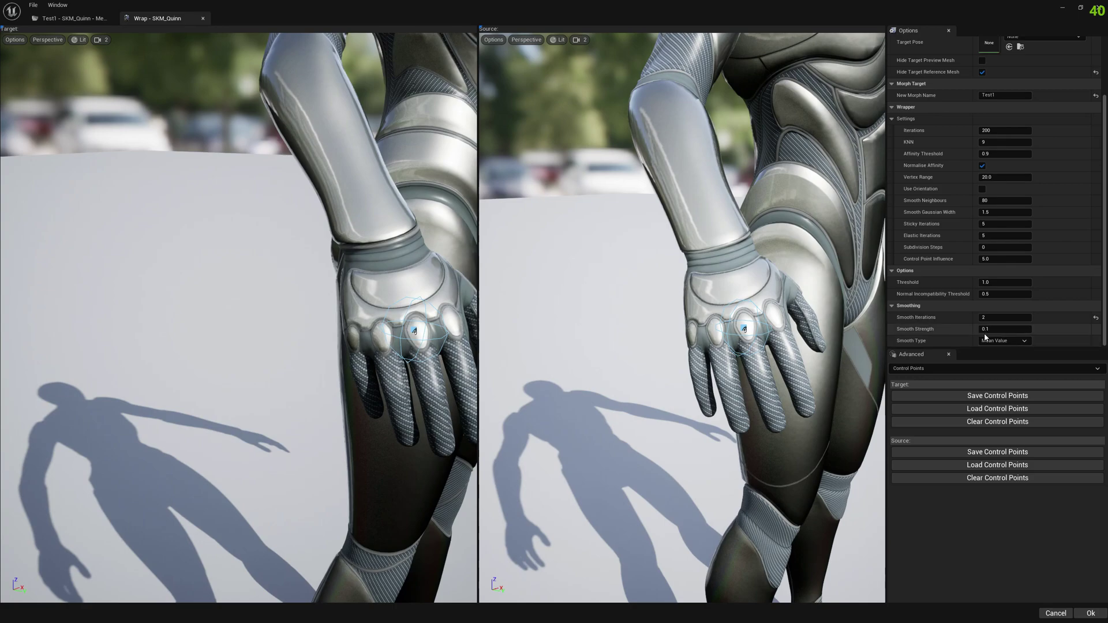
Step: Raise the wrapper's Control Point Influence to 25.203335 and check the enlarged influence sphere around the hand
left_click_drag(983, 259, 1042, 260)
left_click_drag(346, 329, 277, 315, "alt")
left_click_drag(1005, 260, 1048, 259)
left_click_drag(750, 318, 618, 318, "alt")
right_click_drag(617, 318, 555, 322)
left_click_drag(75, 330, 23, 323, "alt")
middle_click_drag(75, 330, 34, 254)
key("f")
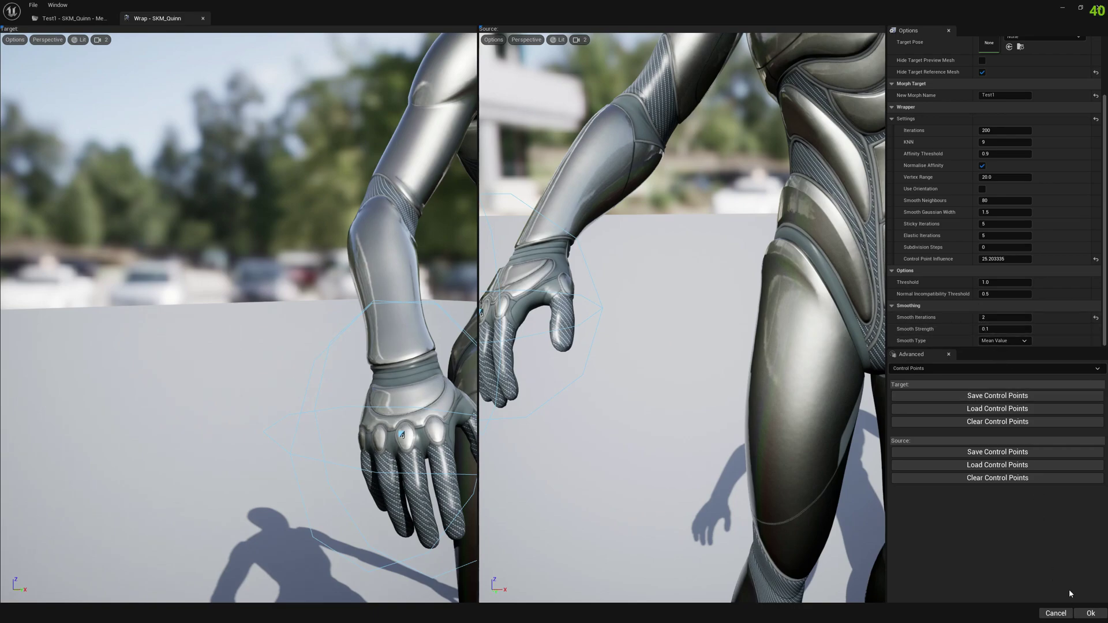
Step: Regenerate Test1 over the existing morph target and select it in the SKM_Quinn morph editor
left_click(1090, 613)
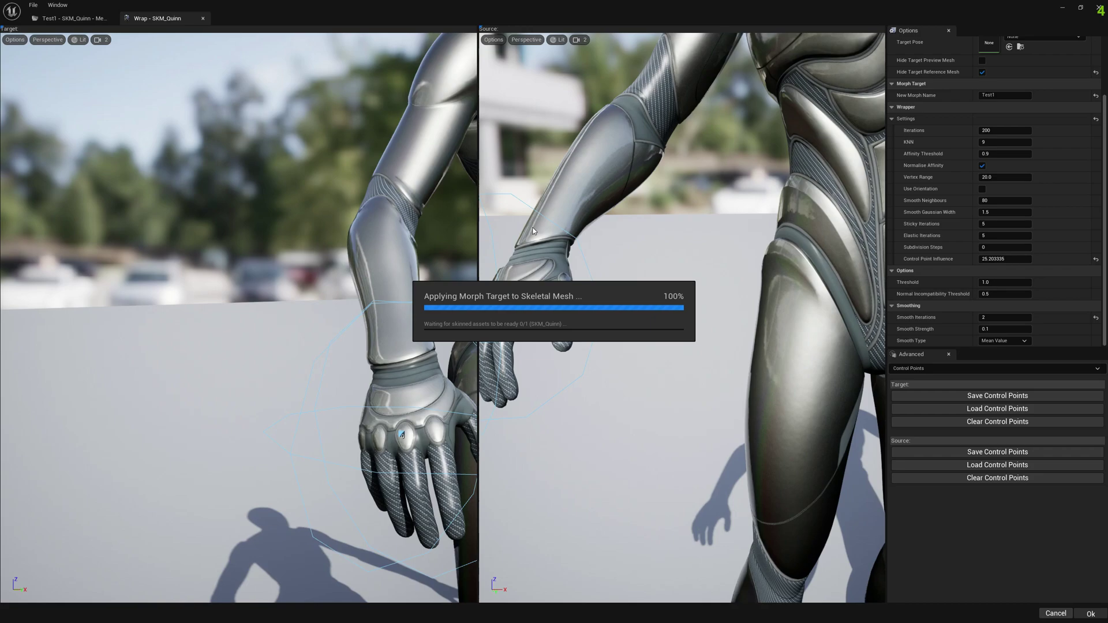
left_click(608, 333)
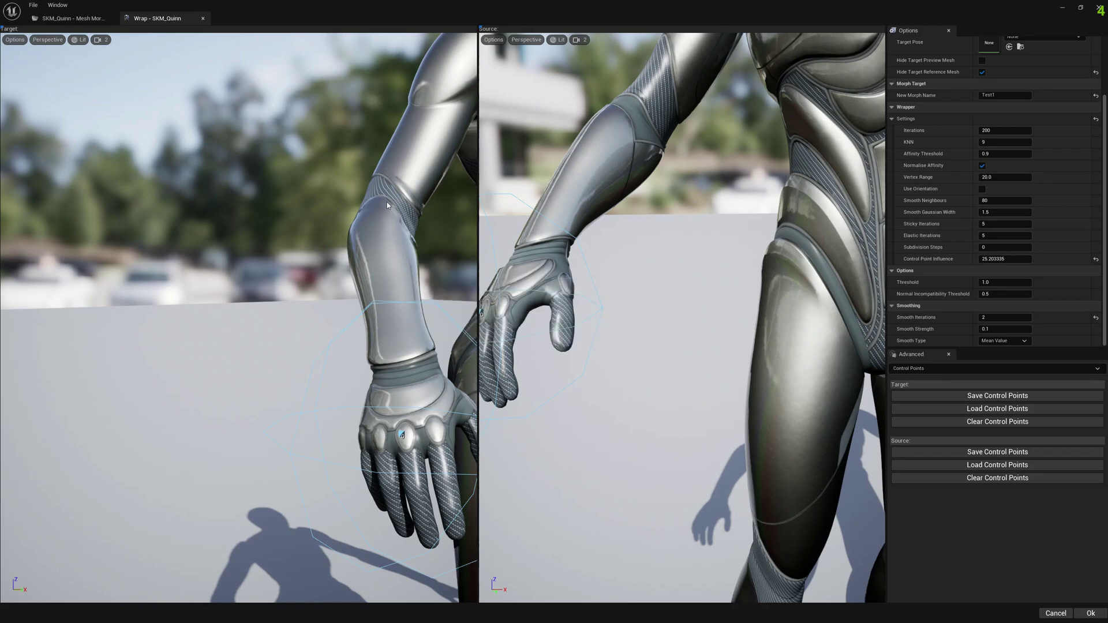
left_click(85, 20)
left_click(944, 99)
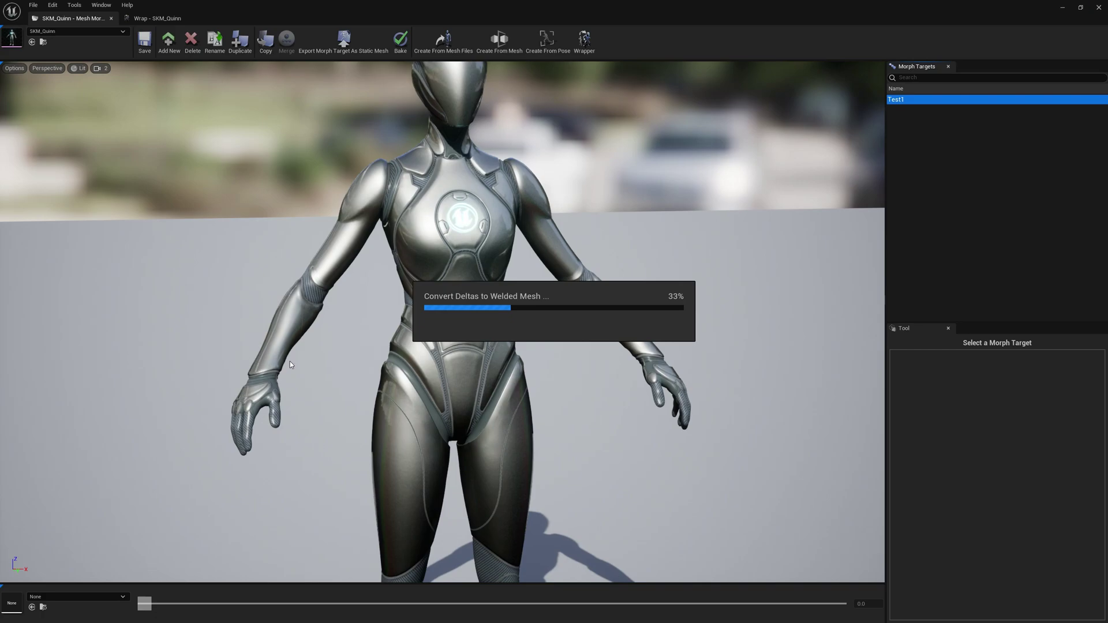
Step: Examine the regenerated Test1 shape on the hands, arms and torso
left_click_drag(289, 361, 392, 398, "alt")
right_click_drag(393, 398, 439, 398, "alt")
left_click_drag(438, 399, 534, 386, "alt")
right_click_drag(534, 386, 568, 387, "alt")
right_click_drag(367, 374, 355, 374)
left_click_drag(653, 366, 537, 361, "alt")
middle_click_drag(537, 361, 419, 364, "alt")
right_click_drag(644, 363, 632, 366)
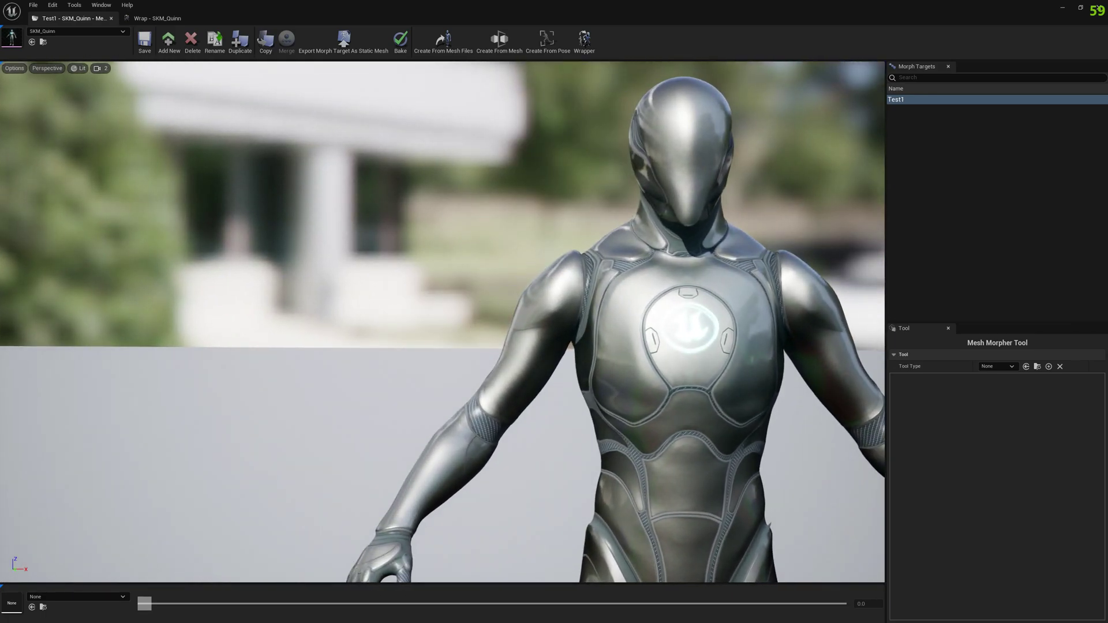
right_click_drag(632, 366, 638, 405)
right_click_drag(179, 180, 178, 181)
Step: Search for "aoi" and load Aoi_Tal_NW_FaceMesh as the mesh to edit
left_click(69, 32)
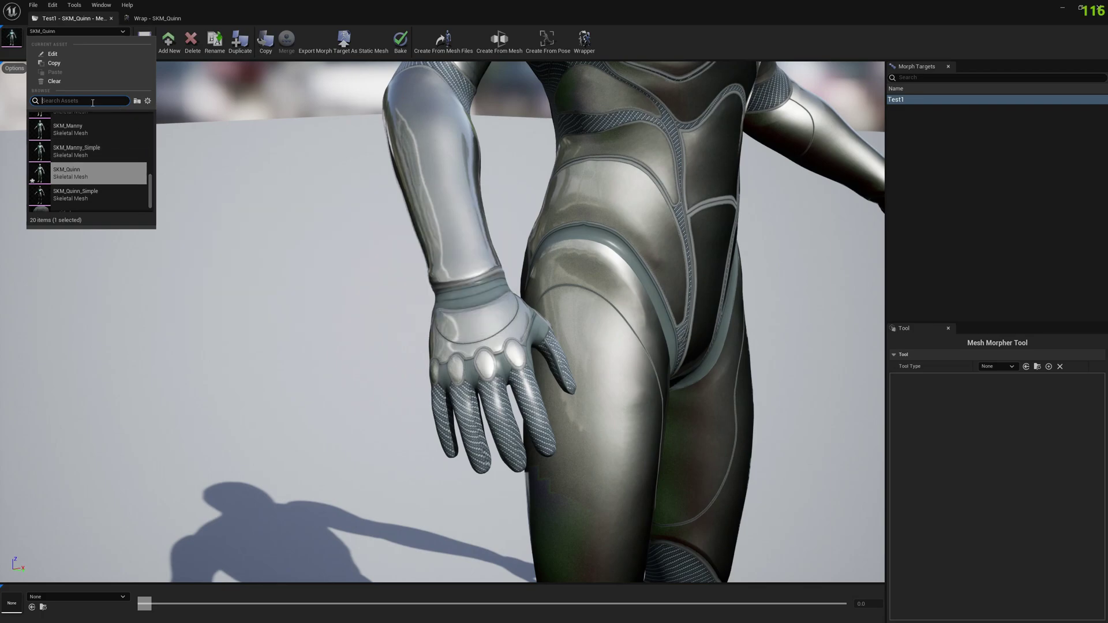
type("aoi")
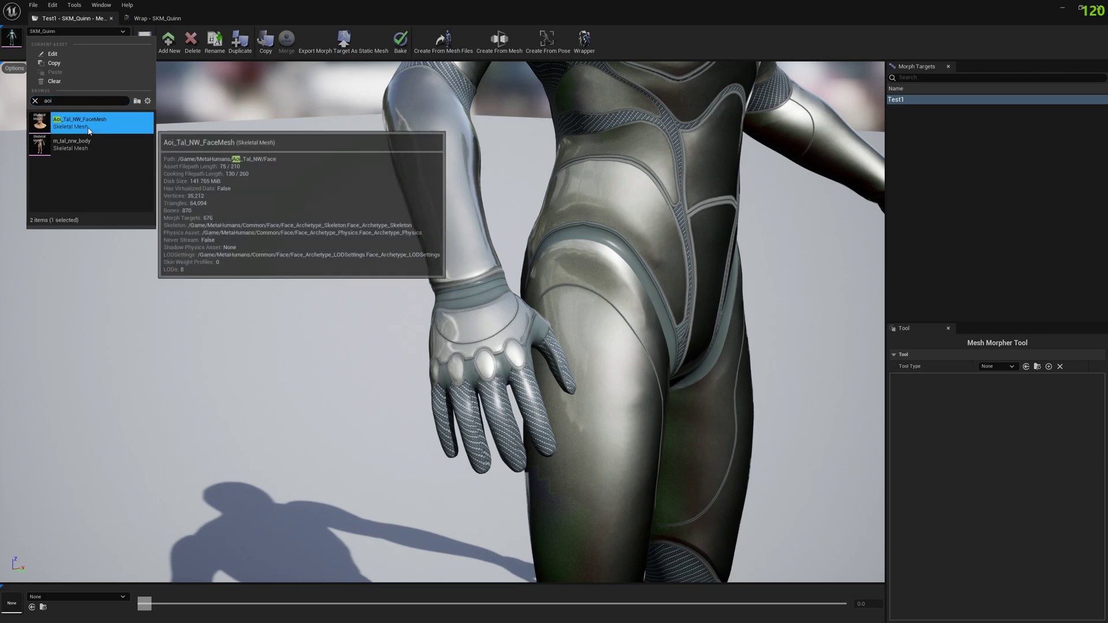
left_click(88, 124)
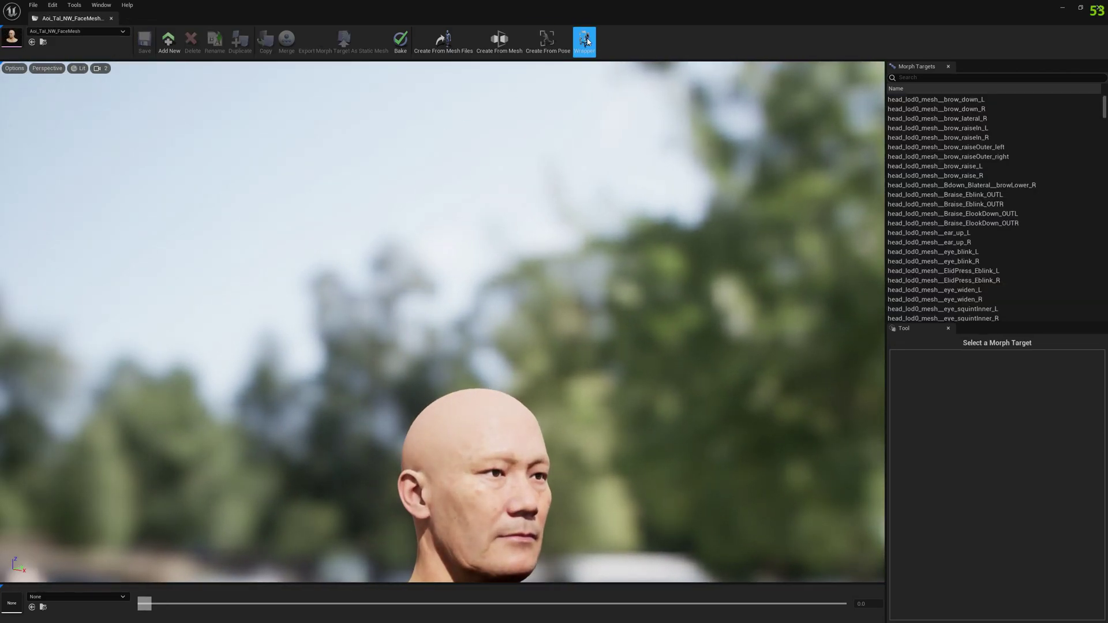
Step: Start the Wrapper for the face mesh and assign Oskar_Tal_NW_FaceMesh as the Source Mesh
left_click(585, 40)
left_click(1059, 55)
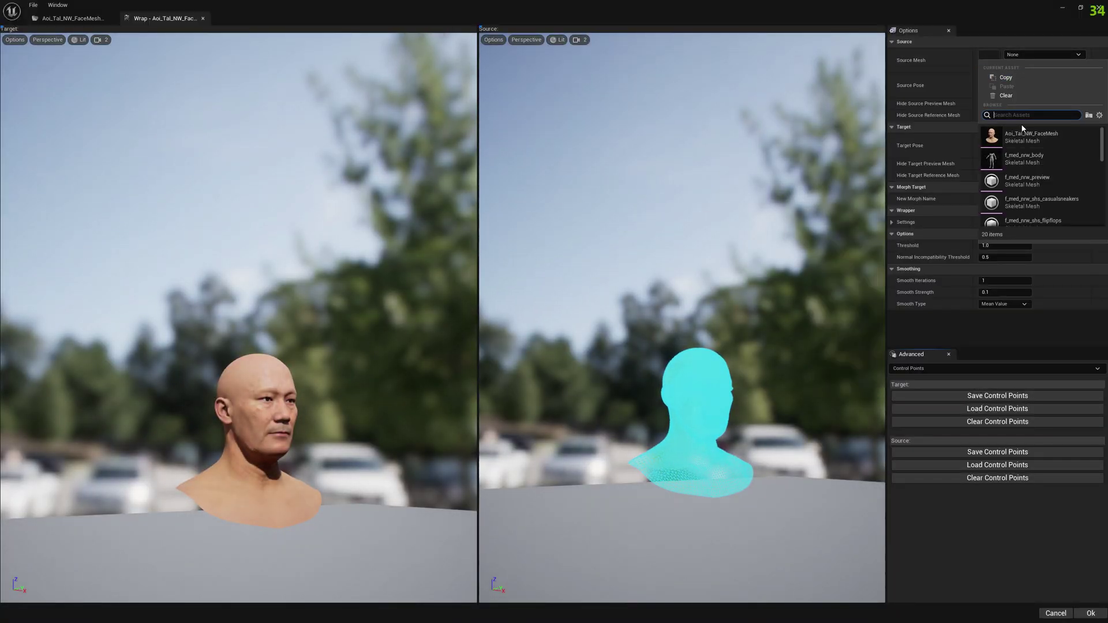
type("oska")
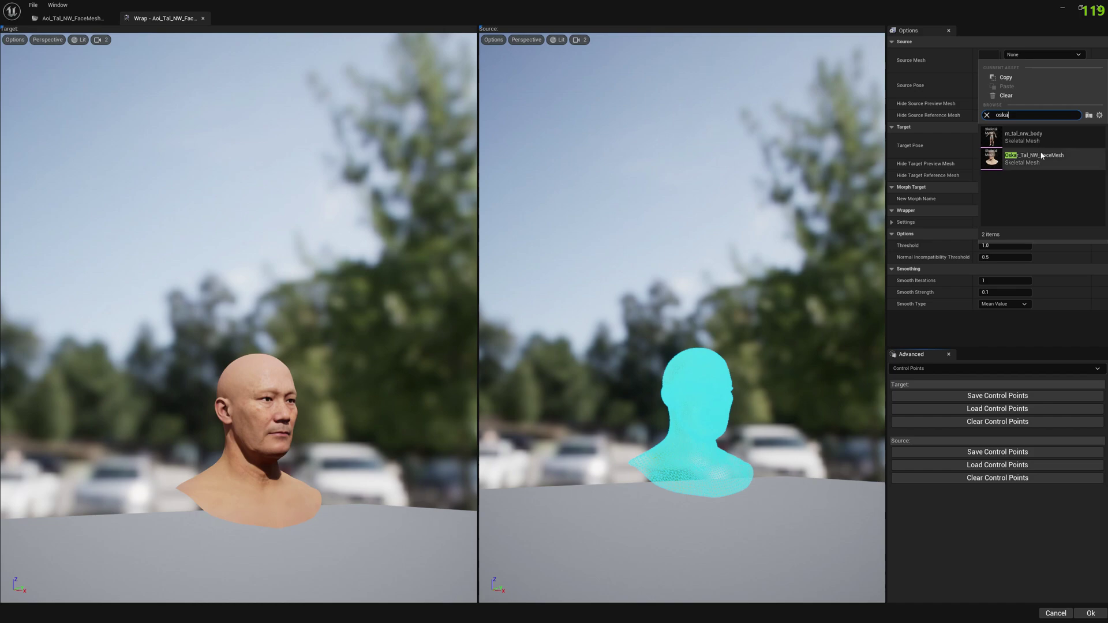
left_click(1025, 137)
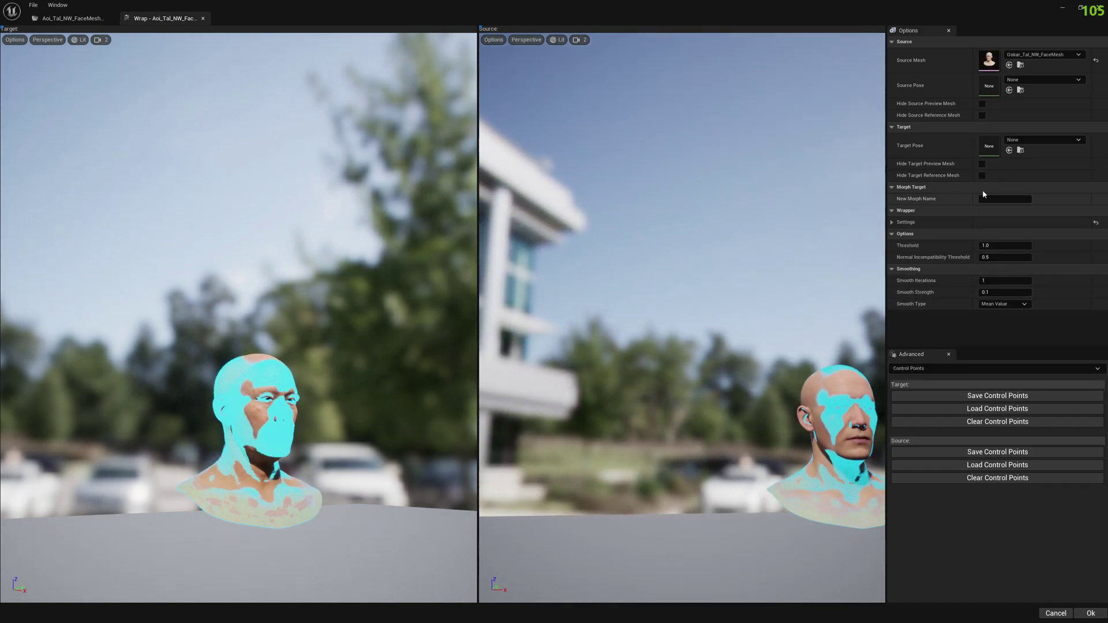
Step: Hide the target and source reference meshes and frame both faces from the front
left_click(983, 175)
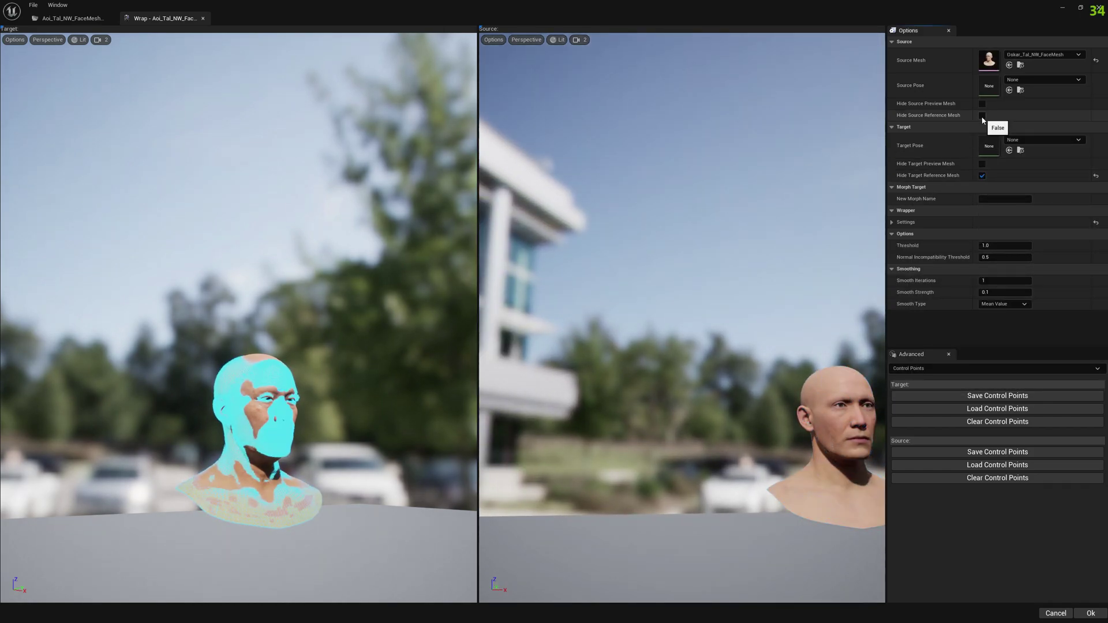
left_click(983, 115)
key("w")
mouse_move(302, 380)
right_mouse_down()
mouse_move(268, 397)
mouse_move(280, 385)
mouse_move(257, 381)
mouse_move(302, 380)
right_mouse_up()
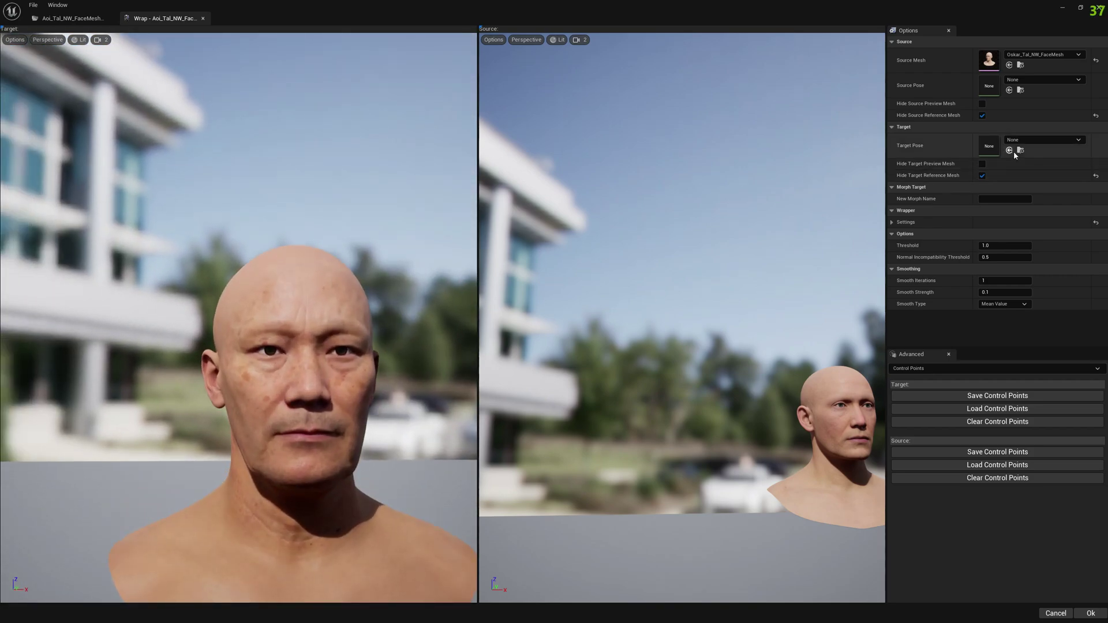
right_click_drag(644, 369, 644, 369)
right_click_drag(656, 407, 656, 407)
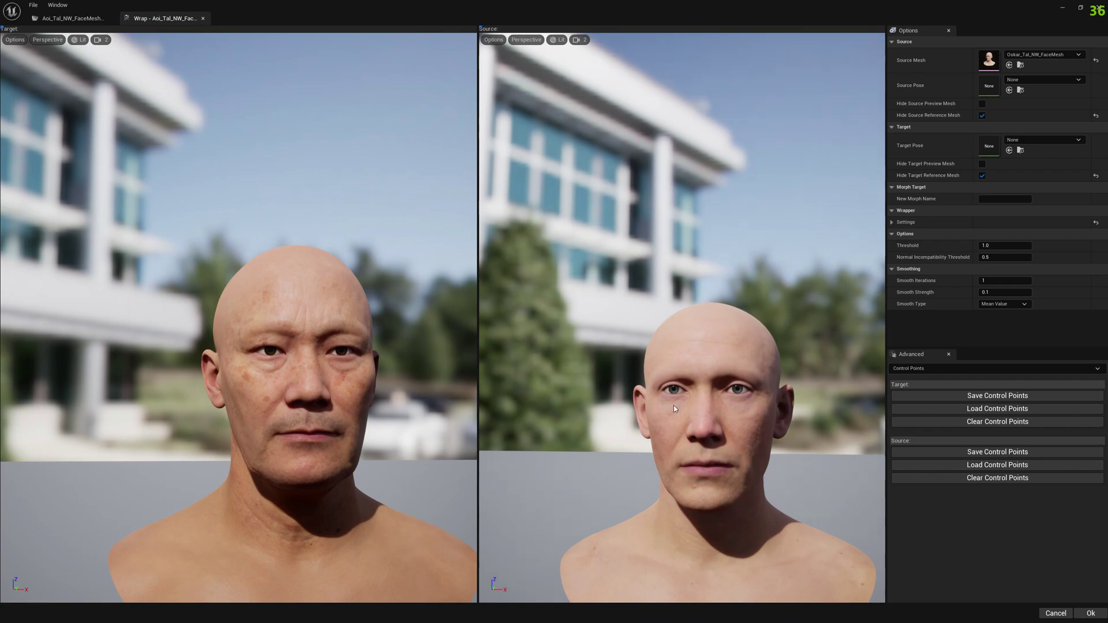
Step: Expand the wrapper settings and reset Control Point Influence to its default of 5.0
left_click(892, 224)
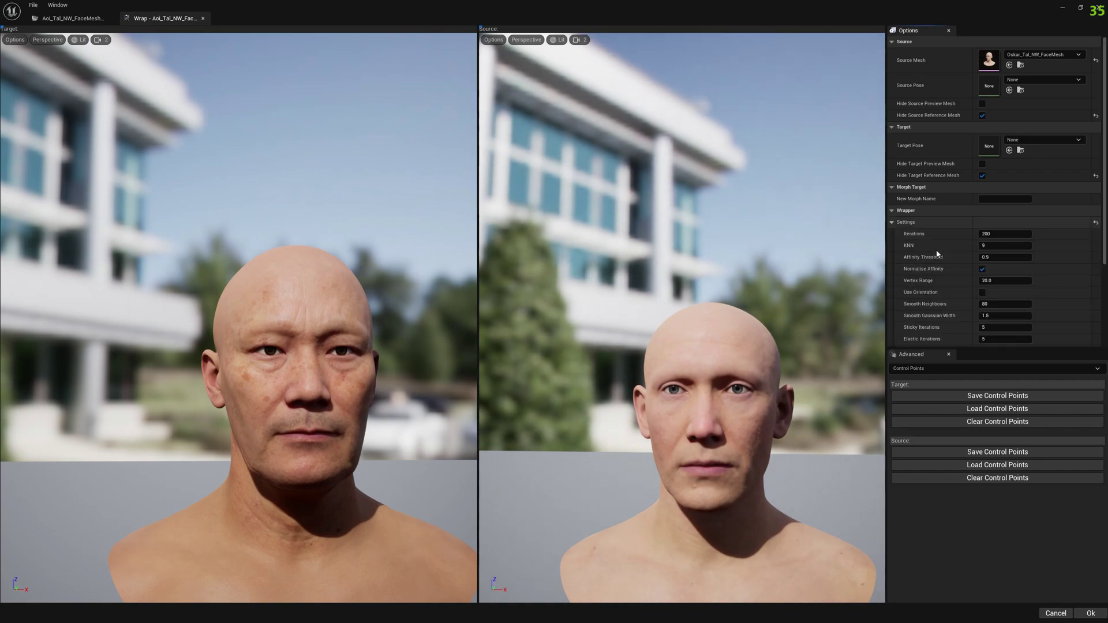
scroll(979, 265, "down", 3)
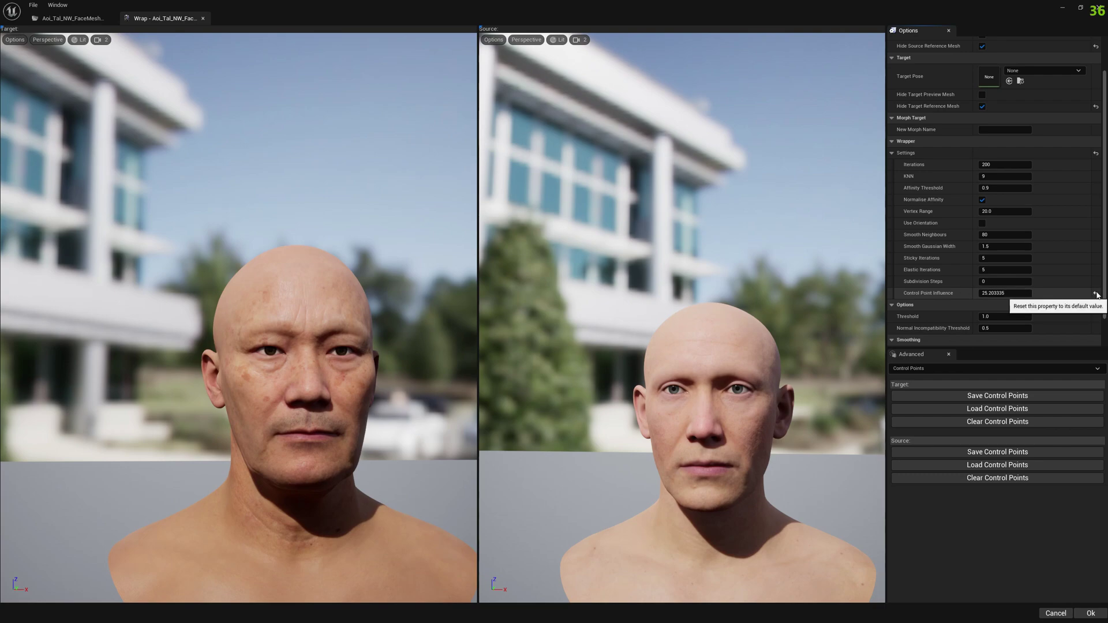
left_click(1096, 294)
Step: Place matching control points on the pupils of both eyes on the target and source faces
right_click_drag(239, 318, 243, 407)
key("w")
key("s")
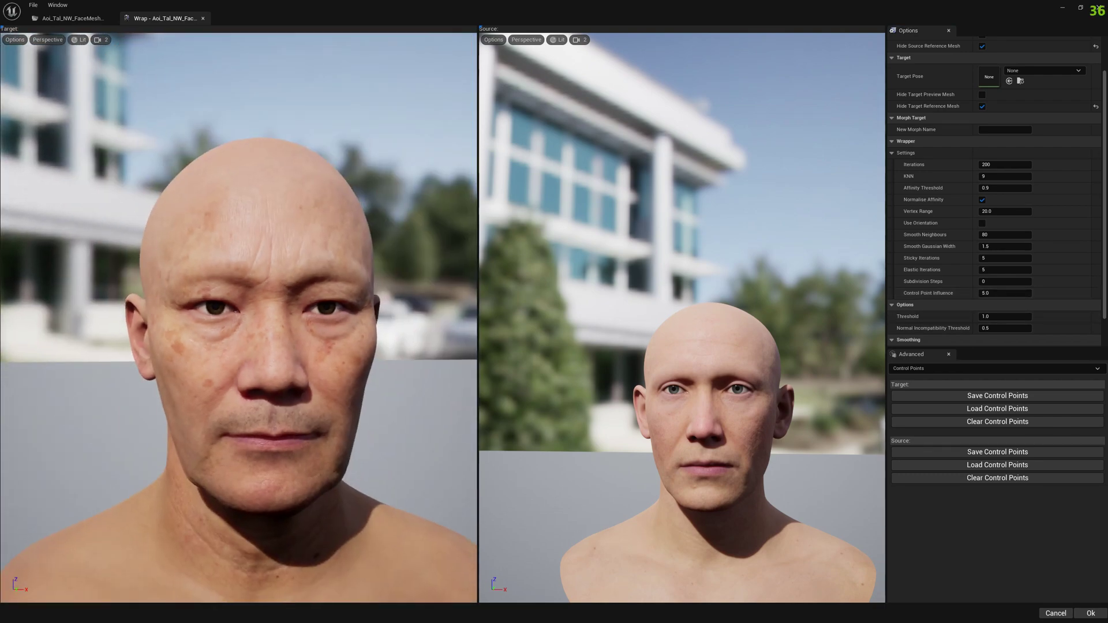
left_click(214, 309)
left_click(327, 309)
scroll(672, 400, "up", 10)
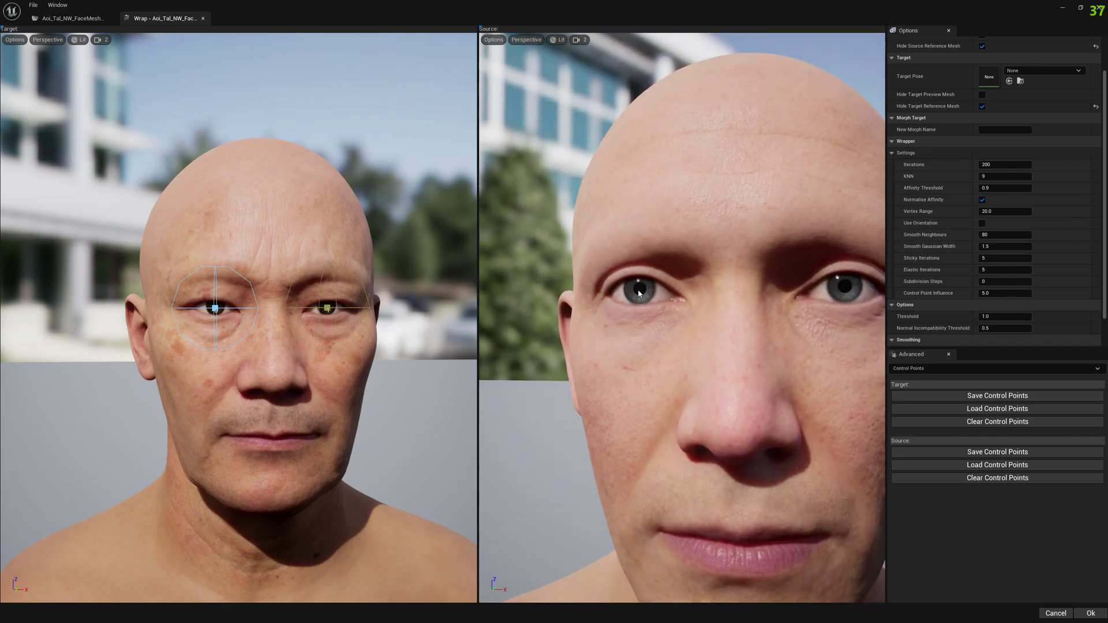
left_click(640, 291)
left_click(846, 289)
Step: Place matching control points at both sides of the nose base on the target and source faces
left_click(240, 394)
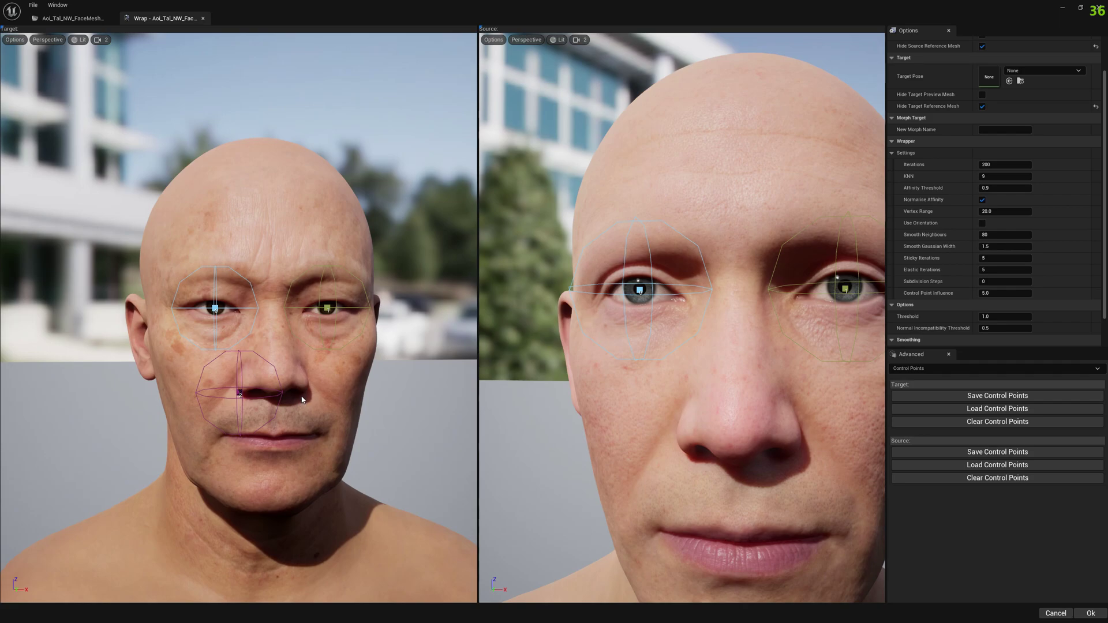
left_click(302, 397)
left_click(686, 456)
left_click(788, 462)
Step: Place control points on the target's two mouth corners and the centre of its lips
right_click_drag(788, 462, 800, 572)
key("w")
right_click_drag(239, 318, 239, 416)
key("s")
scroll(240, 289, "up", 6)
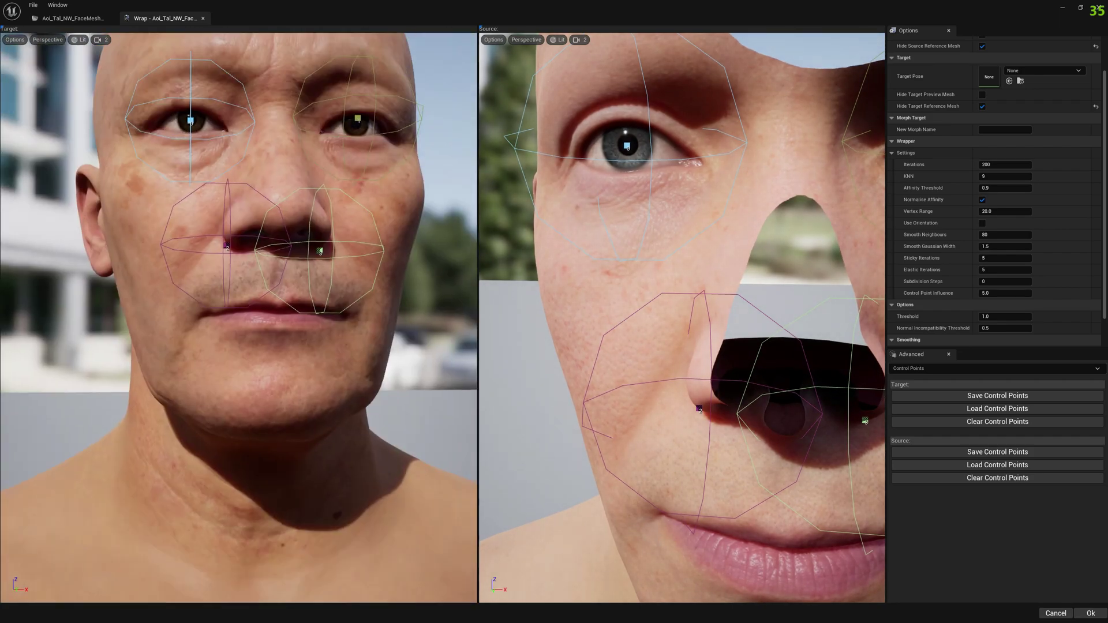
left_click_drag(239, 289, 231, 368)
left_click(225, 350)
left_click(279, 348)
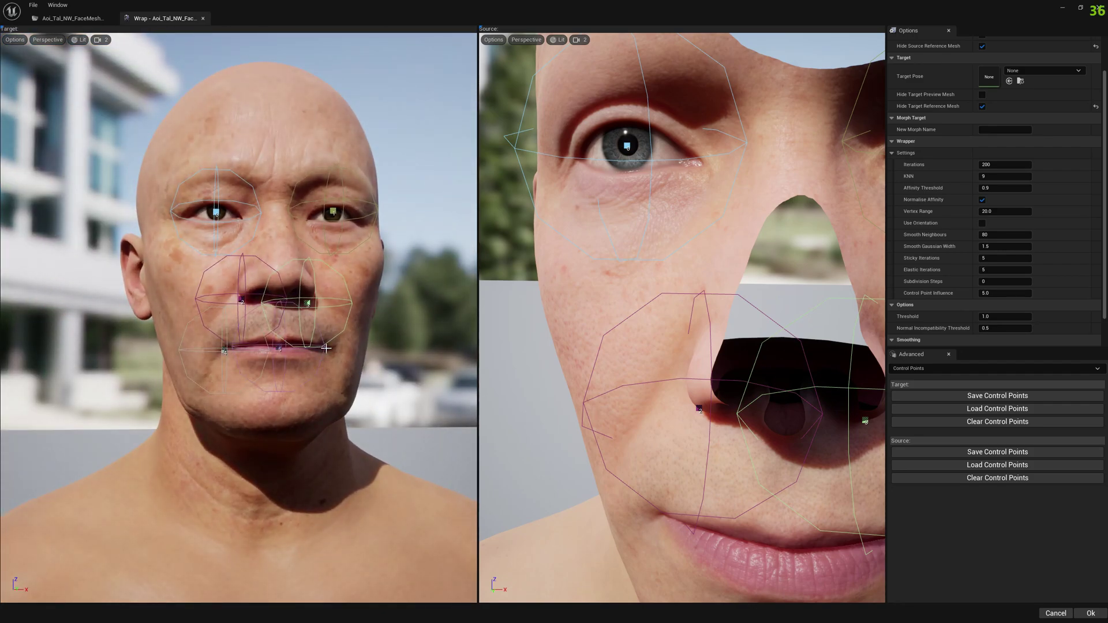
left_click_drag(327, 355, 266, 329)
left_click(260, 368)
left_click_drag(288, 413, 398, 414)
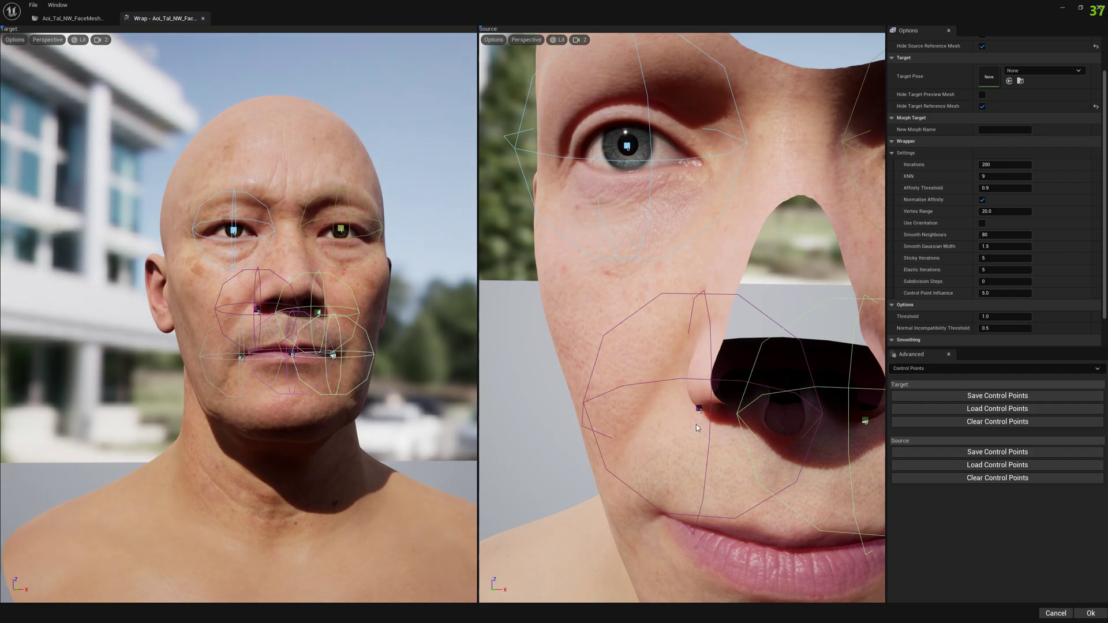
Step: Place the corresponding control points on the source's mouth corners and the centre of its lips
mouse_move(697, 428)
right_mouse_down()
mouse_move(664, 490)
mouse_move(687, 508)
mouse_move(687, 405)
mouse_move(724, 369)
mouse_move(696, 474)
mouse_move(682, 437)
right_mouse_up()
key("w")
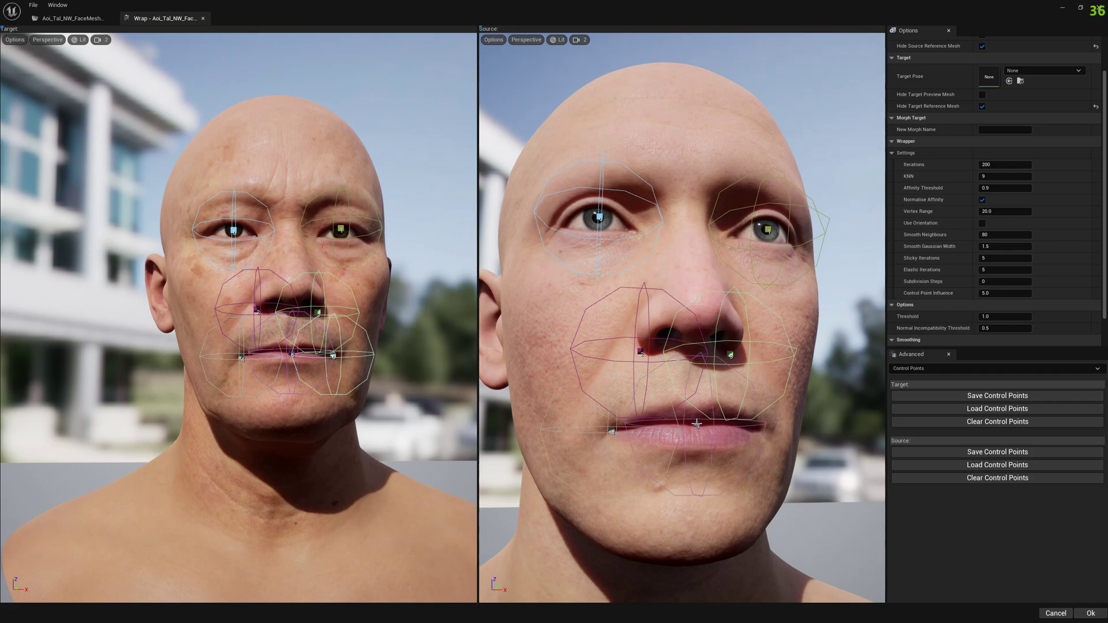
left_click_drag(697, 428, 675, 399)
left_click(662, 399)
Step: Place matching control points on the tops of both ears on the target and source heads
scroll(663, 398, "down", 5)
scroll(674, 399, "up", 5)
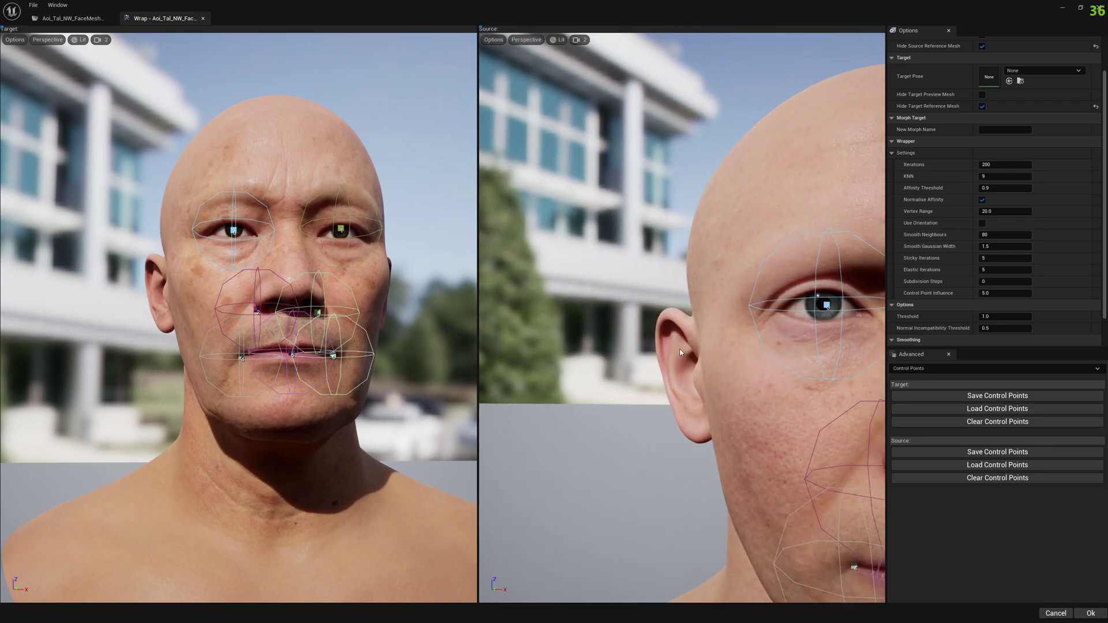
left_click(670, 318)
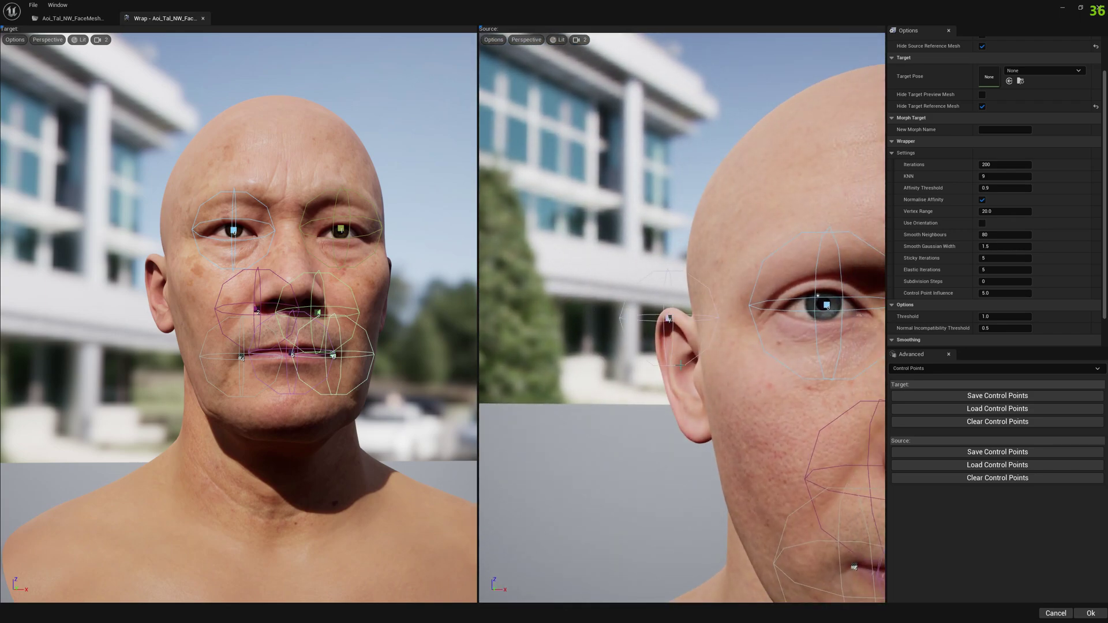
left_click(151, 260)
left_click_drag(267, 375, 162, 301)
left_click(202, 287)
left_click_drag(770, 379, 732, 330)
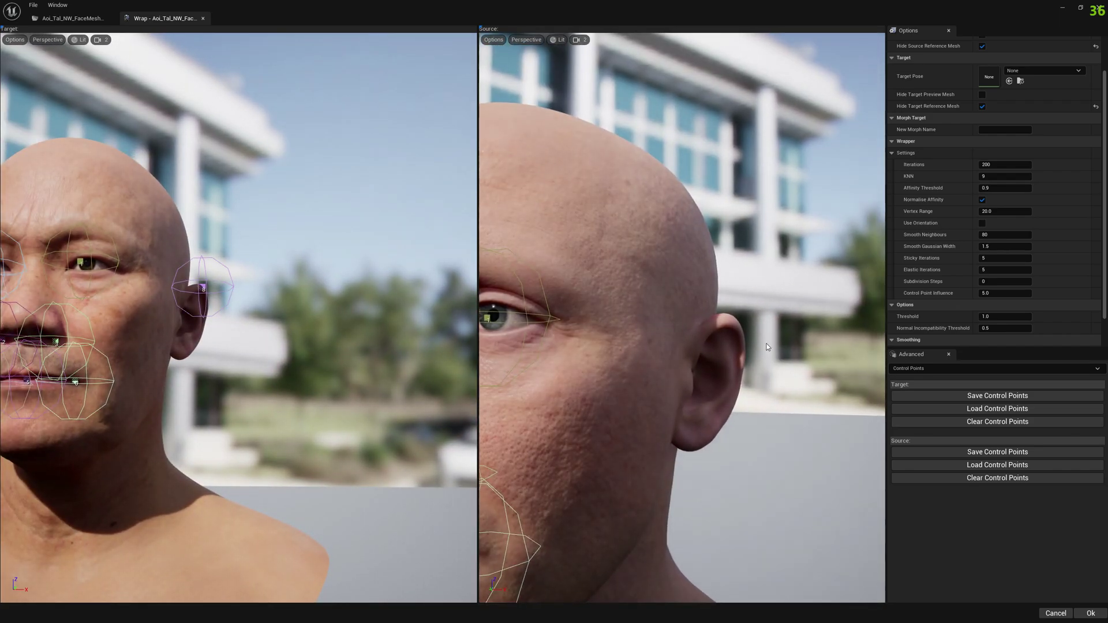
left_click(732, 329)
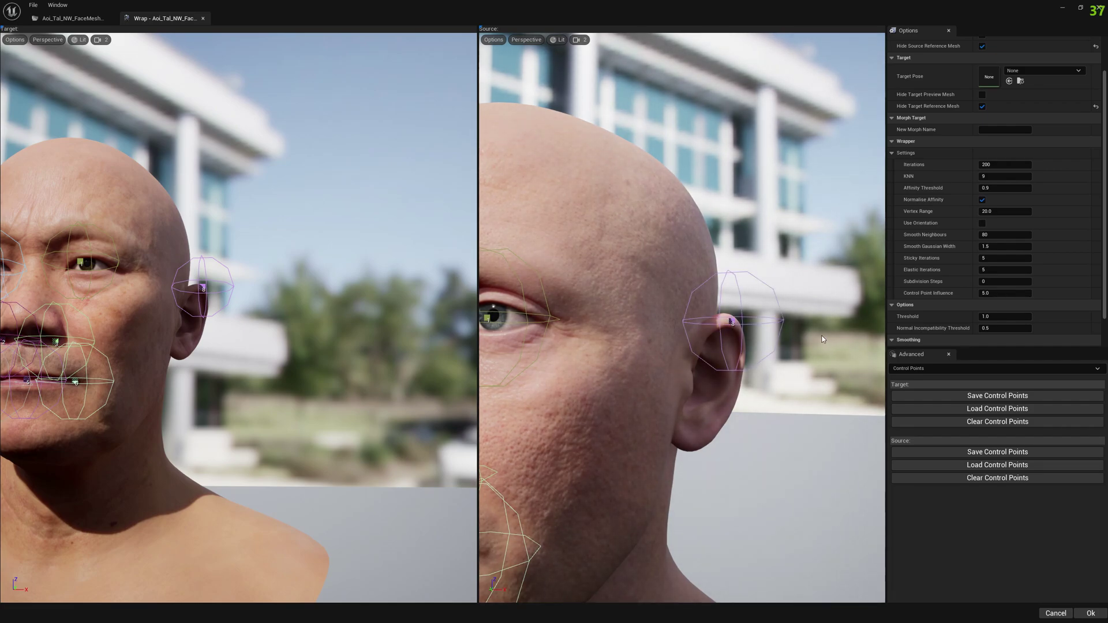
Step: Place matching control points at the bottom centre of the chin on the target and source faces
right_click_drag(352, 364, 212, 384)
left_click(242, 407)
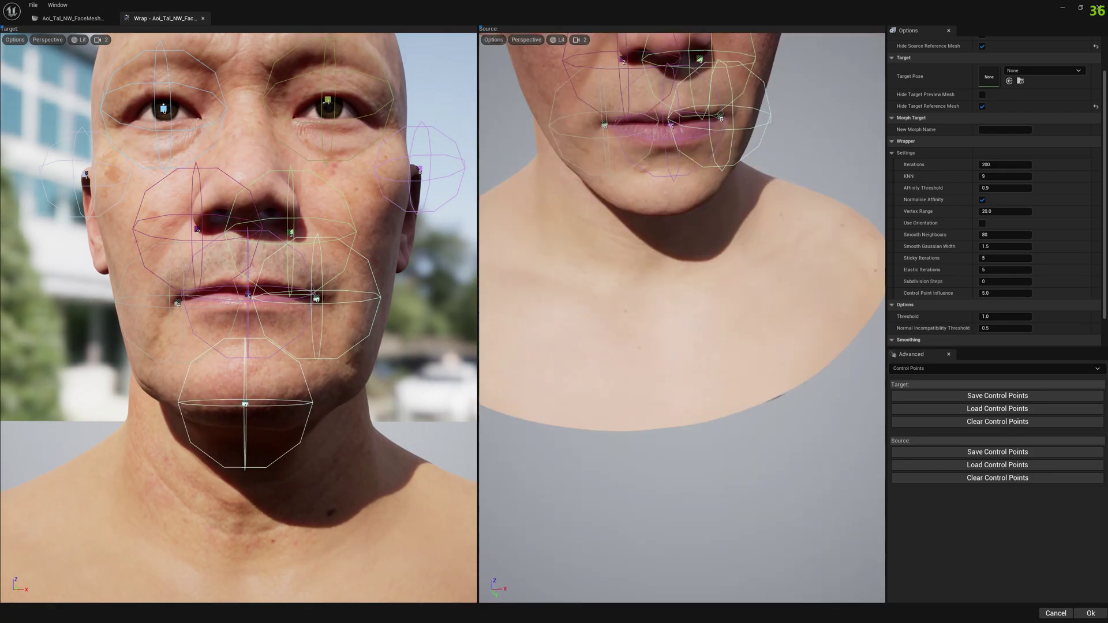
right_click_drag(682, 520, 651, 485)
key("s")
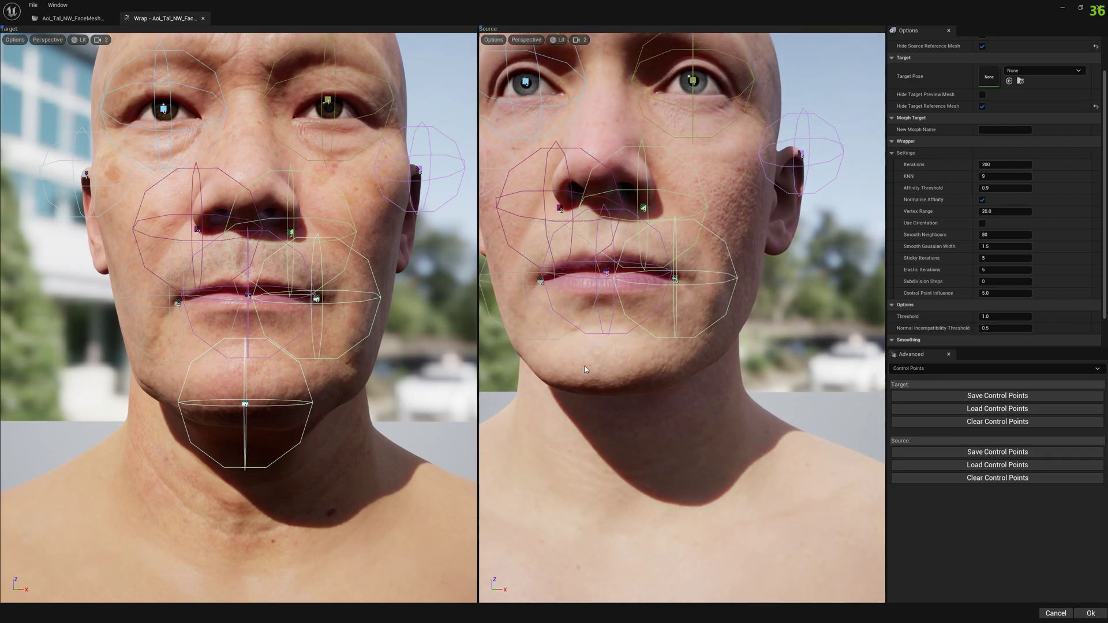
left_click(605, 379)
Step: Place matching control points on the character's right side of the jawline on the target and source heads
key("a")
right_click_drag(223, 393, 271, 374)
key("w")
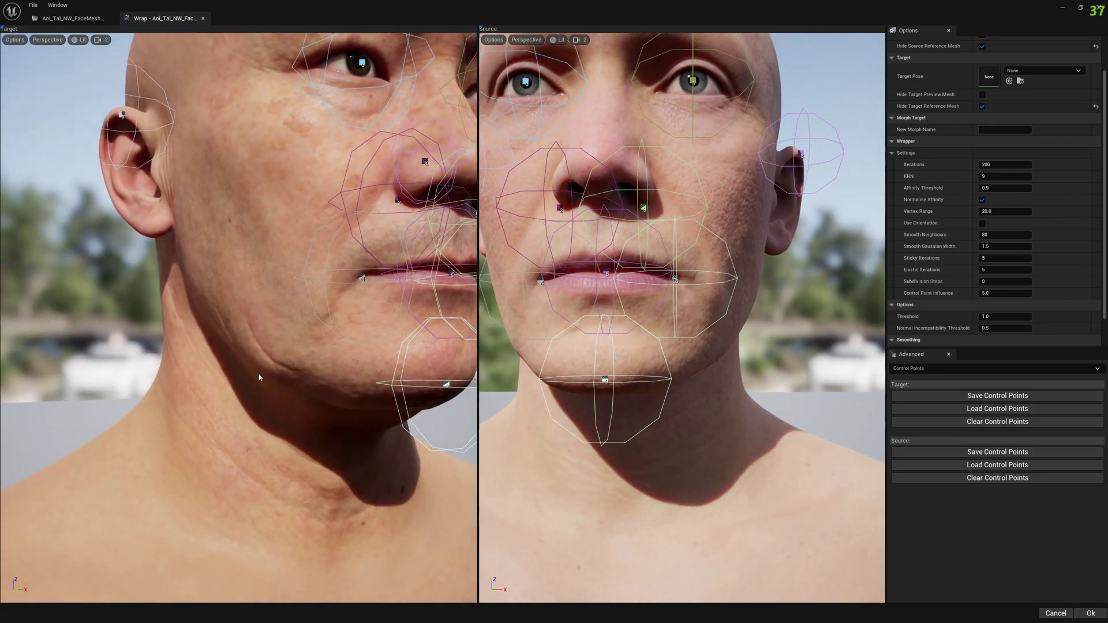
left_click(259, 374)
mouse_move(462, 375)
right_mouse_down()
mouse_move(324, 375)
mouse_move(456, 375)
mouse_move(427, 375)
mouse_move(445, 375)
right_mouse_up()
key("w")
key("s")
right_click_drag(545, 371, 635, 326)
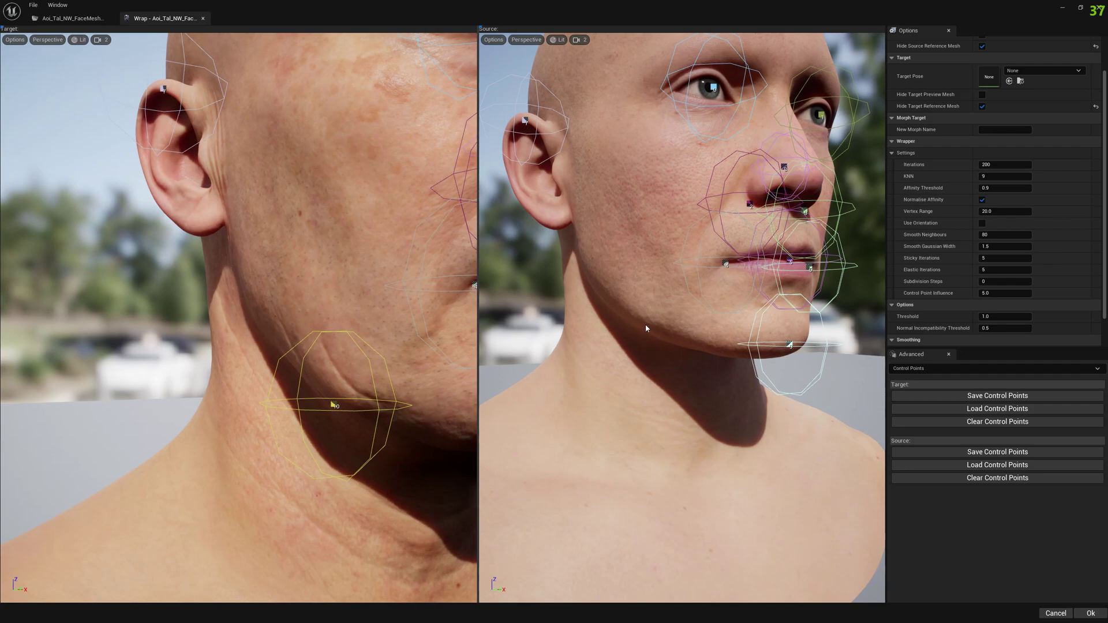
left_click(645, 326)
Step: Place matching control points on the character's left side of the jawline on the target and source heads
key("d")
right_click_drag(404, 346, 173, 346)
right_click_drag(323, 376, 297, 391)
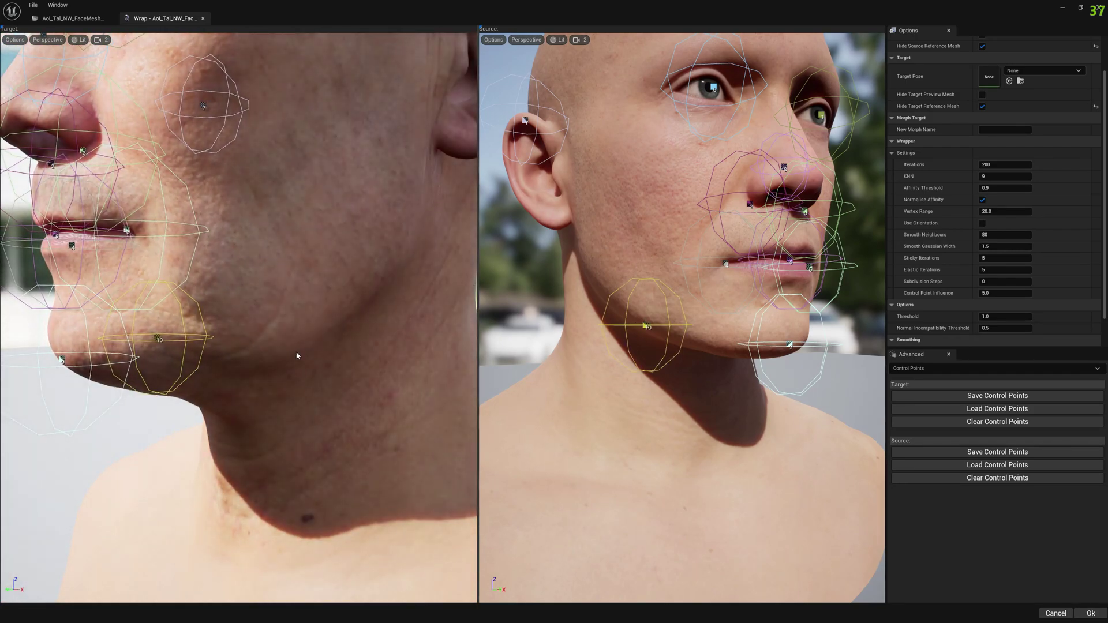
right_click_drag(635, 346, 502, 343)
left_click(647, 365)
Step: Place matching control points on both cheeks of the target and source faces
right_click_drag(357, 453, 358, 415)
scroll(358, 415, "up", 1)
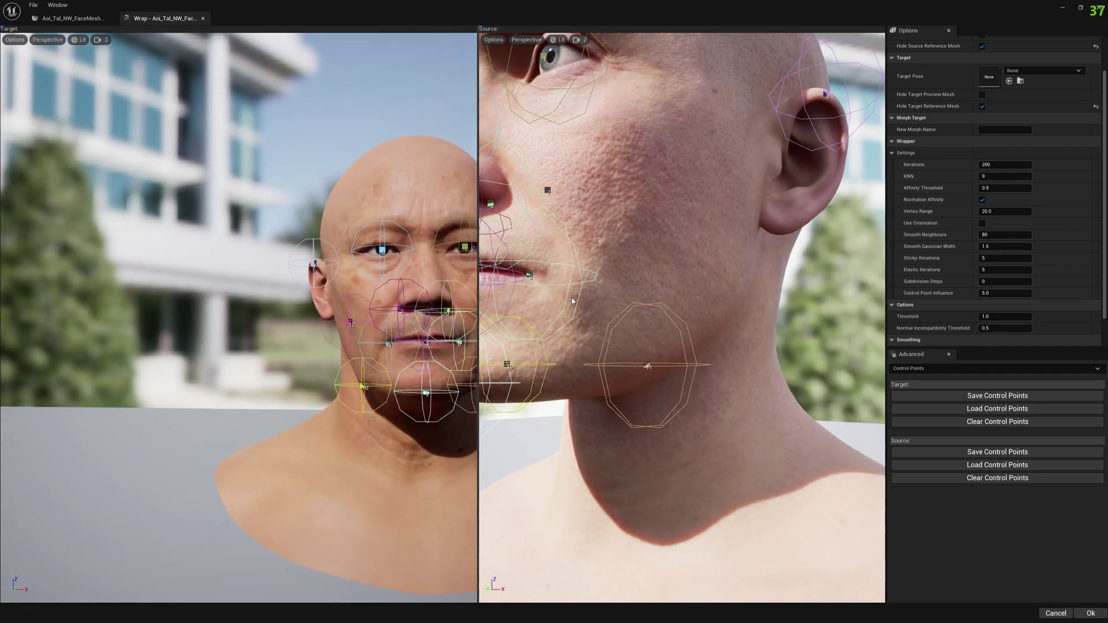
right_click_drag(647, 318, 558, 274)
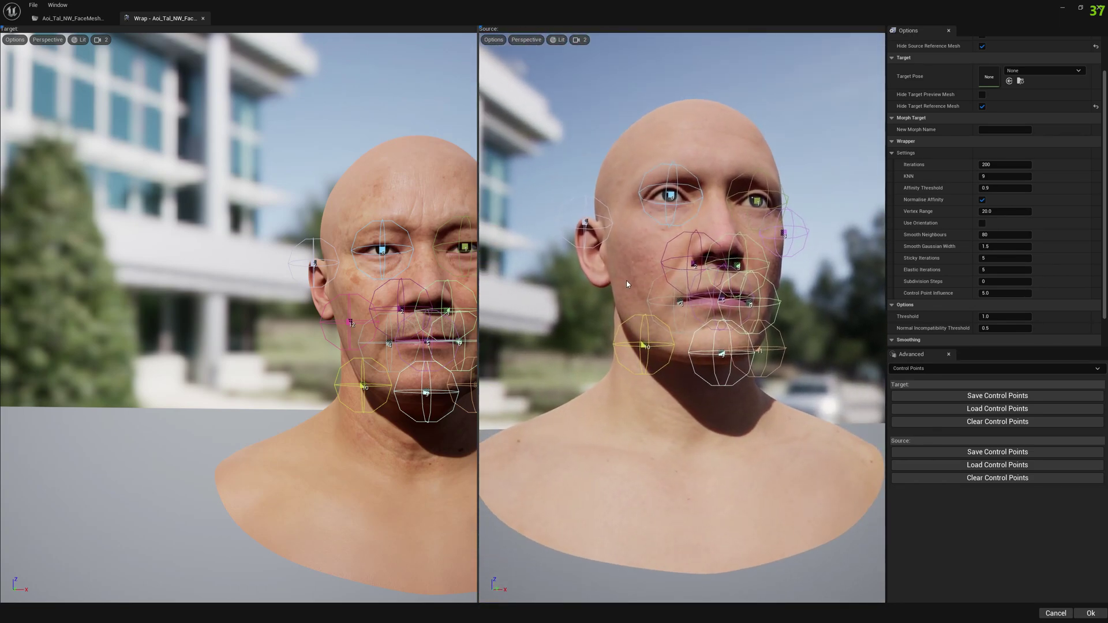
right_click_drag(430, 354, 384, 341)
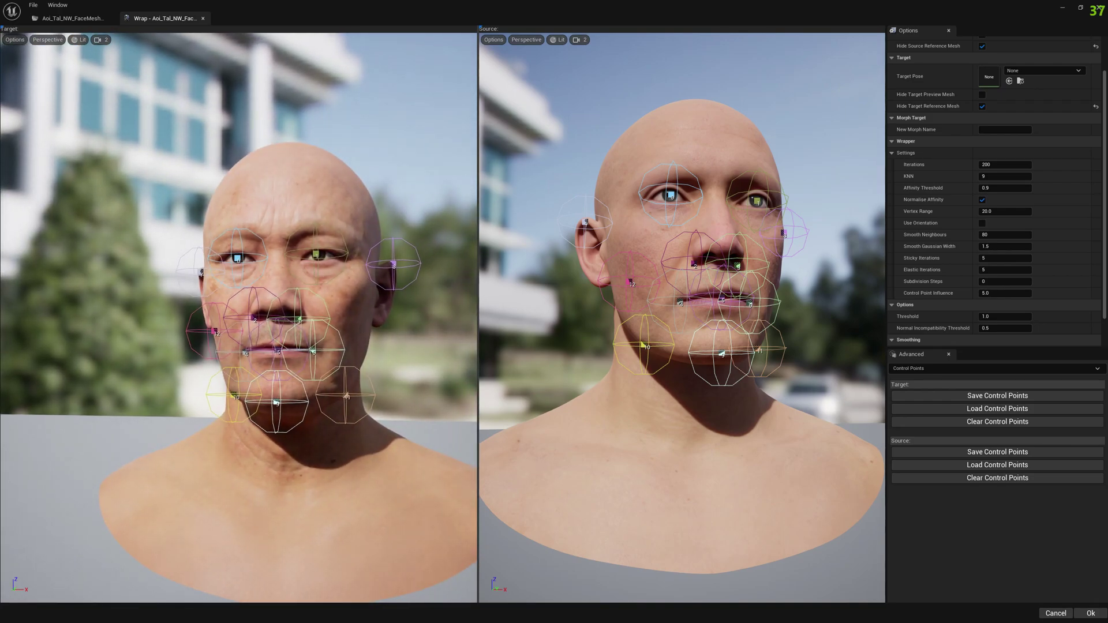
left_click(361, 325)
right_click_drag(540, 326, 635, 306)
left_click(628, 291)
right_click_drag(515, 406, 531, 369)
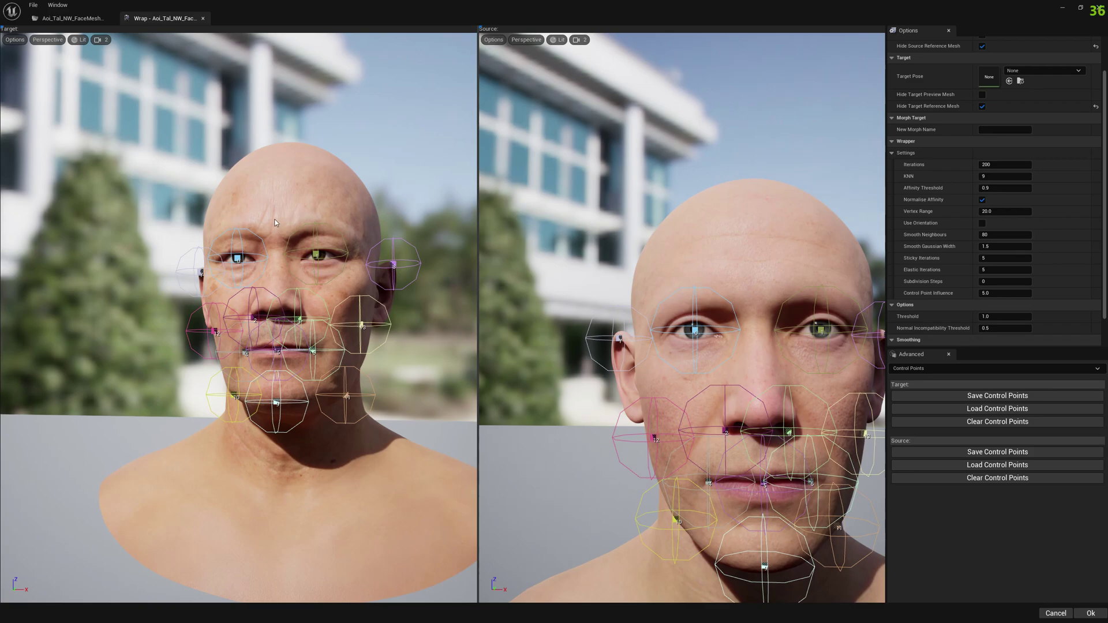
Step: Place matching control points between the eyebrows and on the nose bridge of the target and source faces
left_click(276, 221)
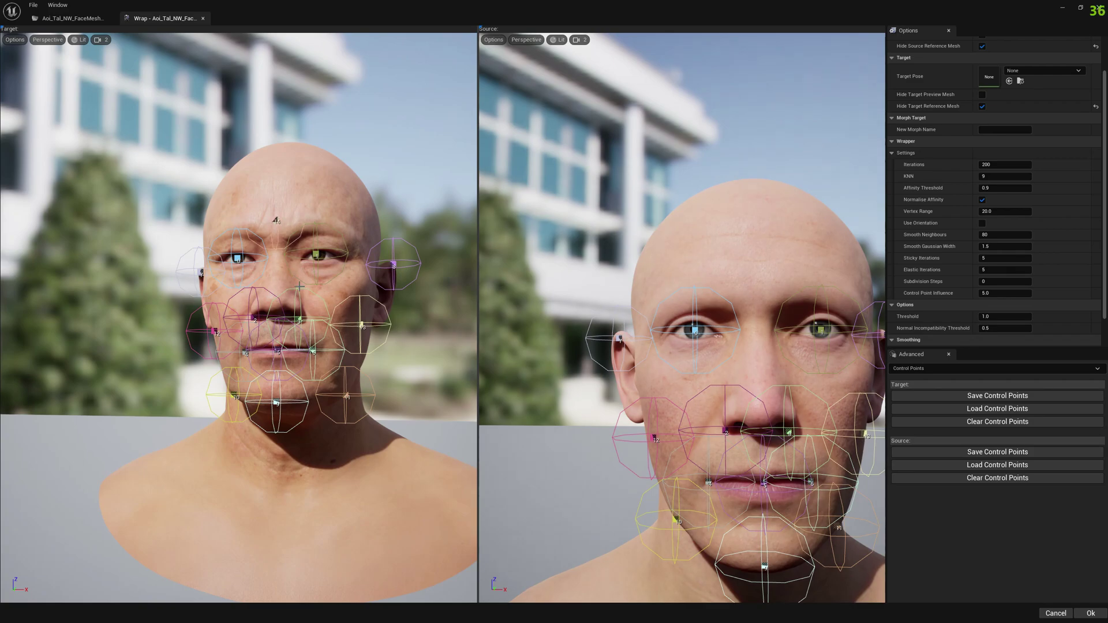
left_click(756, 282)
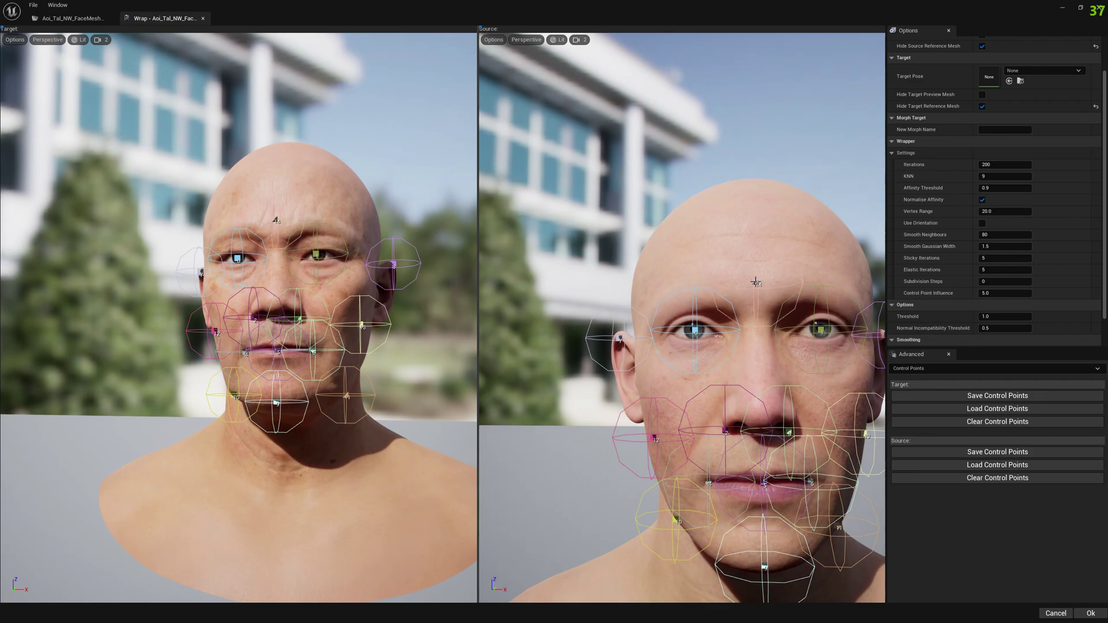
left_click(275, 277)
left_click(755, 364)
scroll(756, 364, "down", 3)
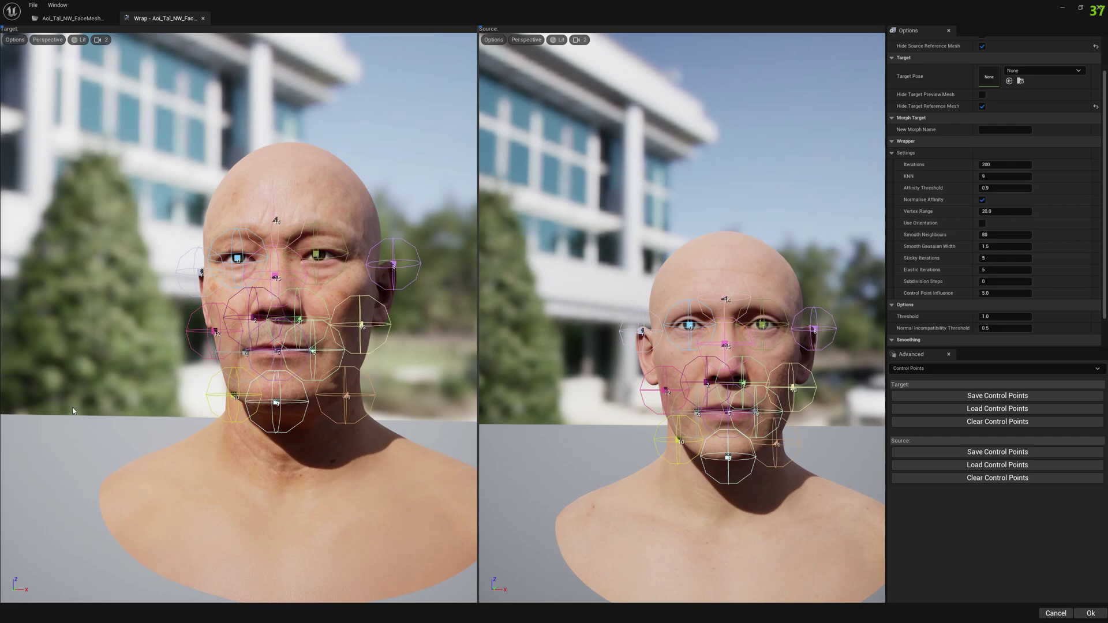
right_click_drag(101, 405, 190, 398)
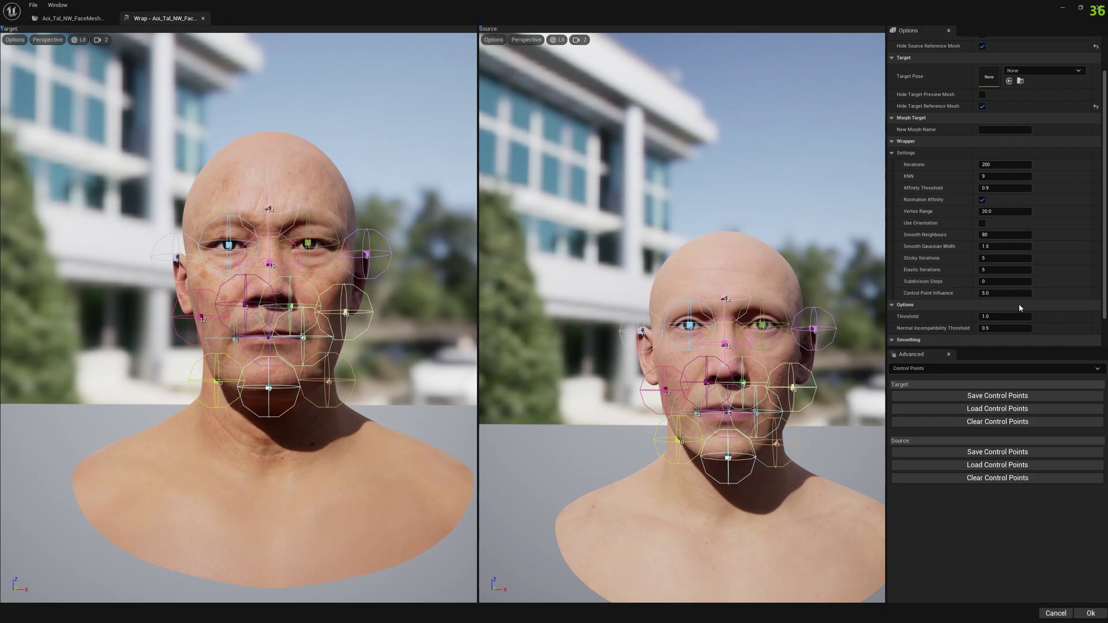
Step: Name the new morph target test1 and run the wrap to create it on the target mesh
scroll(1022, 260, "down", 2)
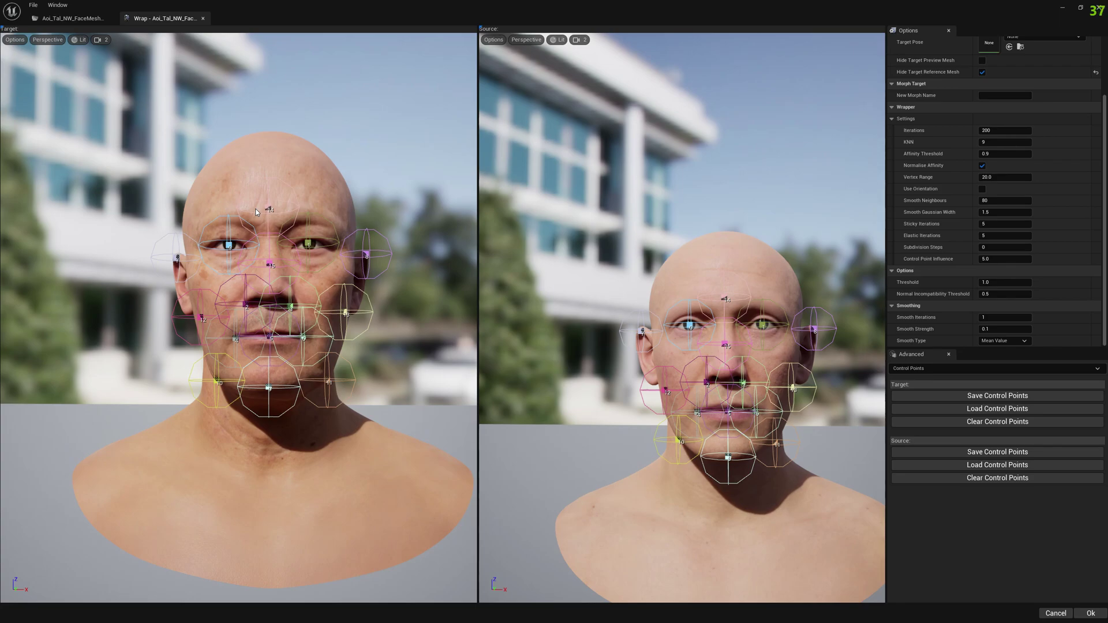
left_click(1078, 617)
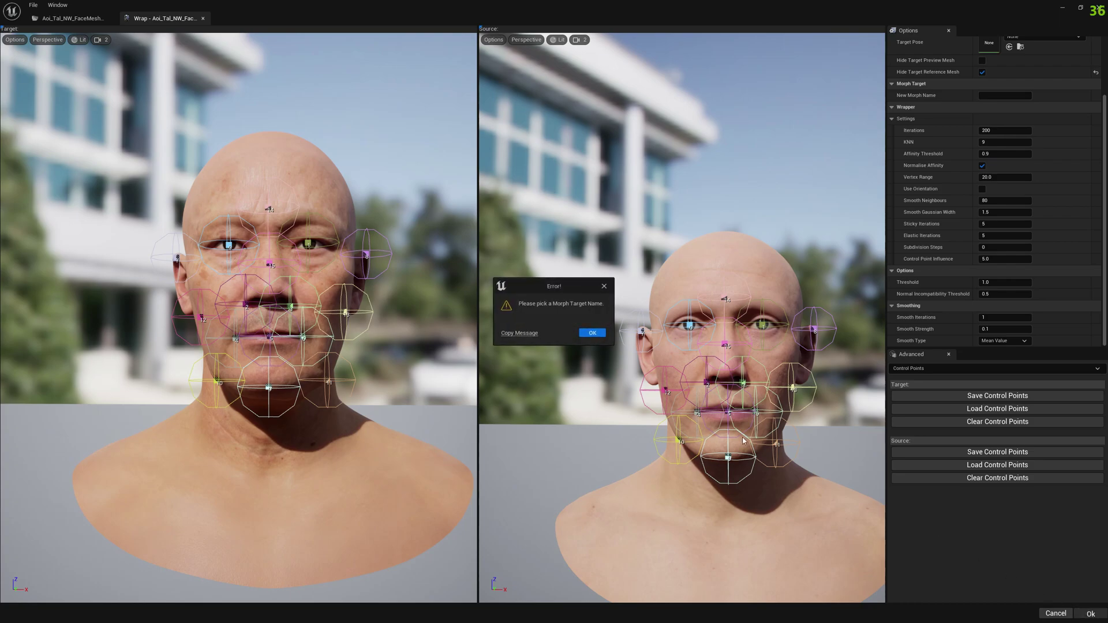
left_click(593, 334)
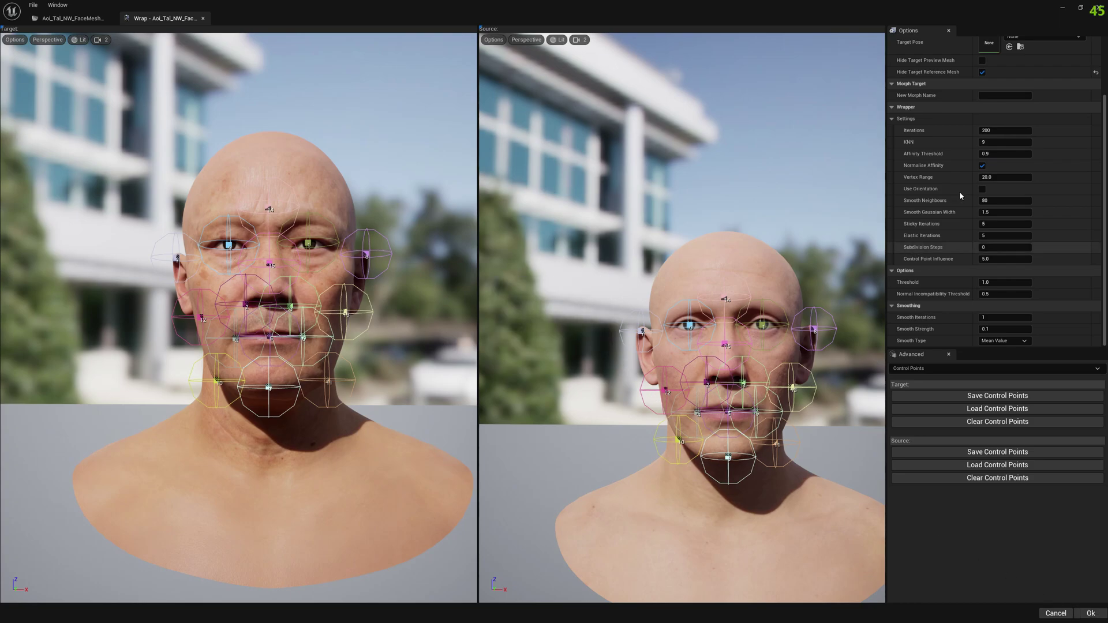
left_click(1005, 87)
left_click(1001, 96)
left_click(1002, 106)
type("test1")
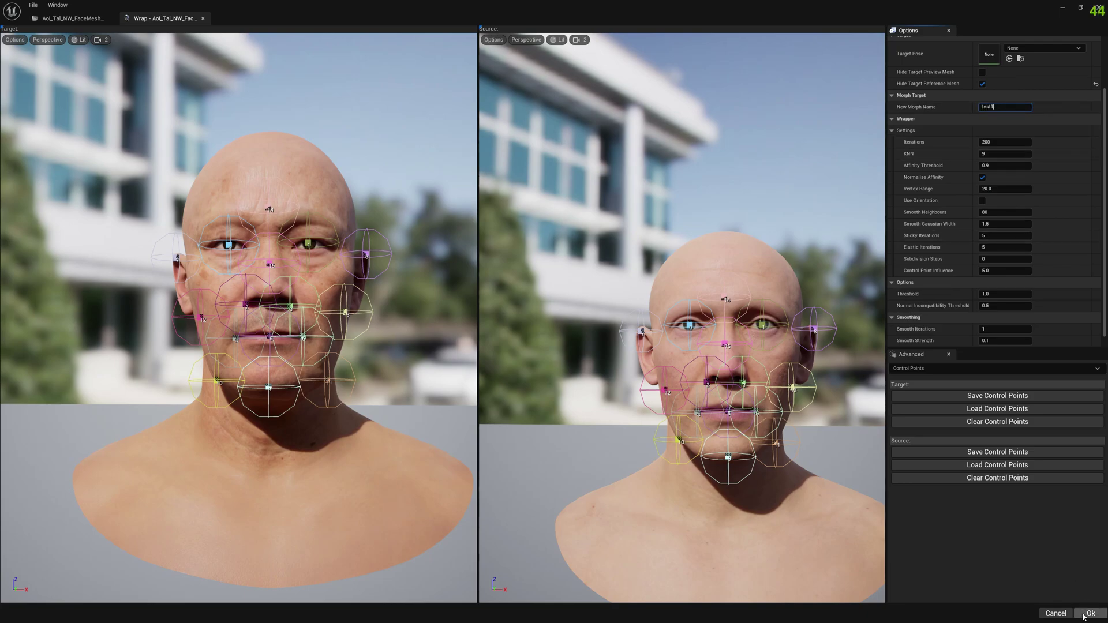
left_click(1091, 613)
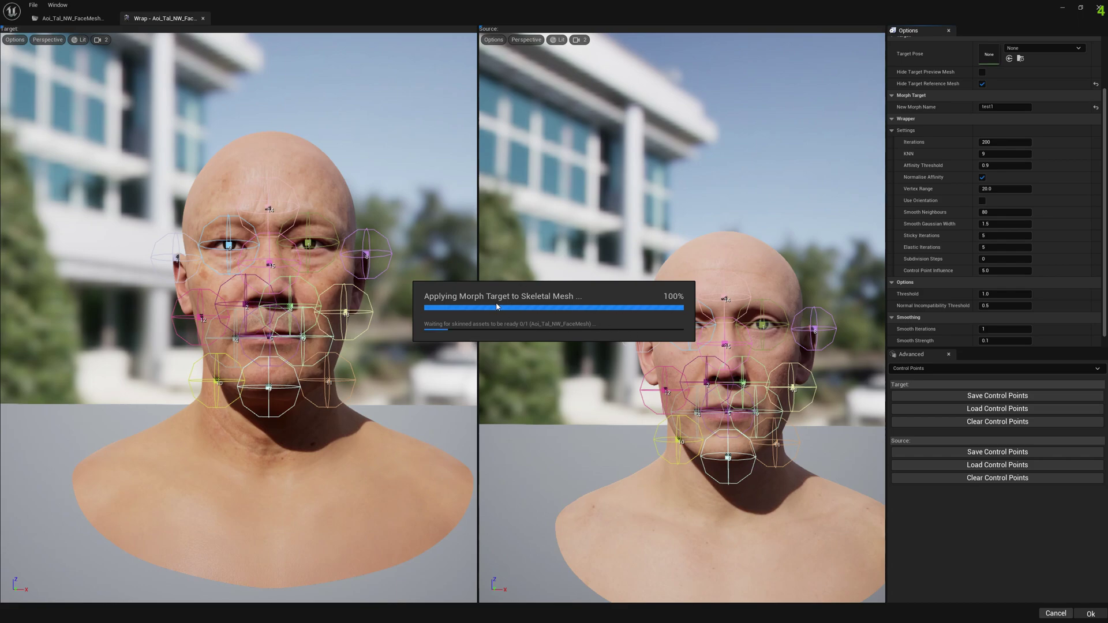
left_click(633, 332)
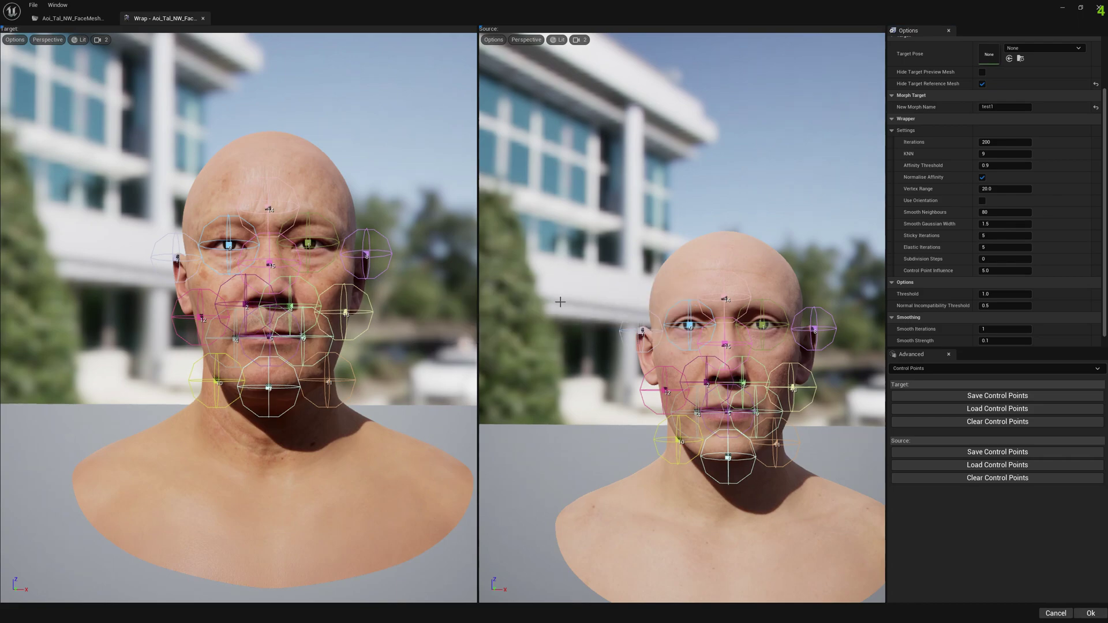
Step: Apply the test1 morph target to Aoi_Tal_NW_FaceMesh and compare the morphed head with the wrap source from several angles
left_click(97, 20)
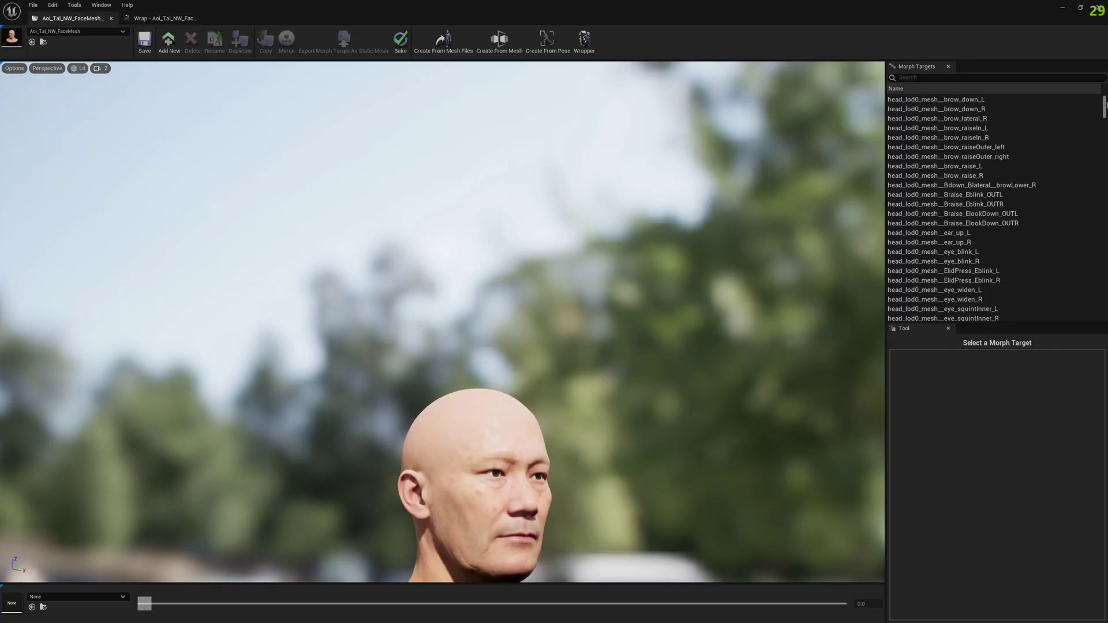
left_click(902, 316)
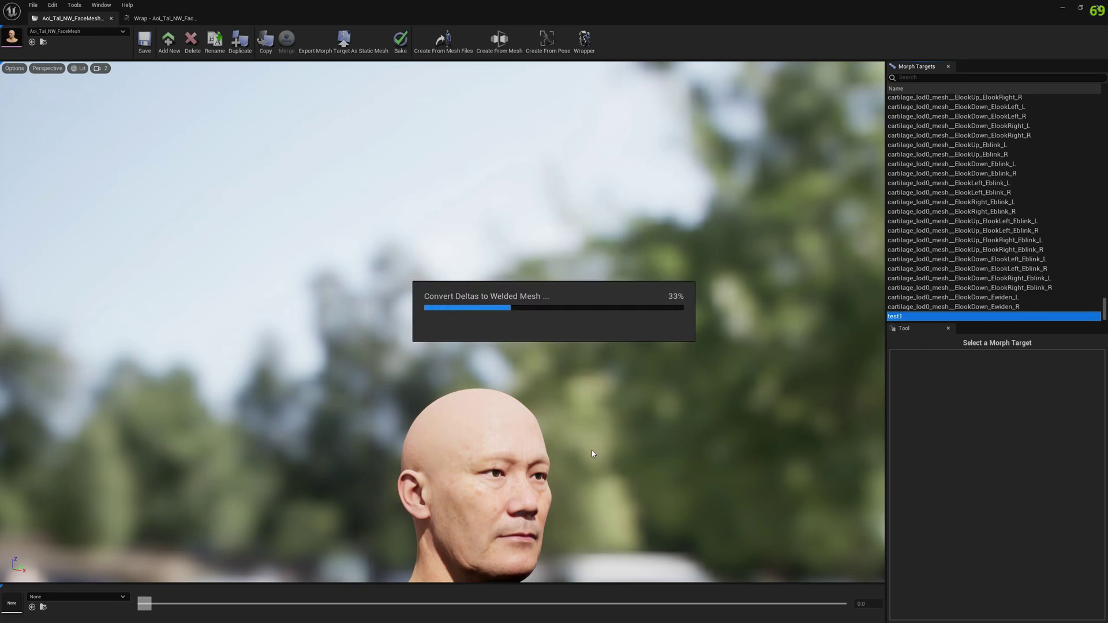
mouse_move(592, 455)
right_mouse_down()
mouse_move(534, 483)
mouse_move(338, 483)
mouse_move(591, 454)
right_mouse_up()
left_click(155, 16)
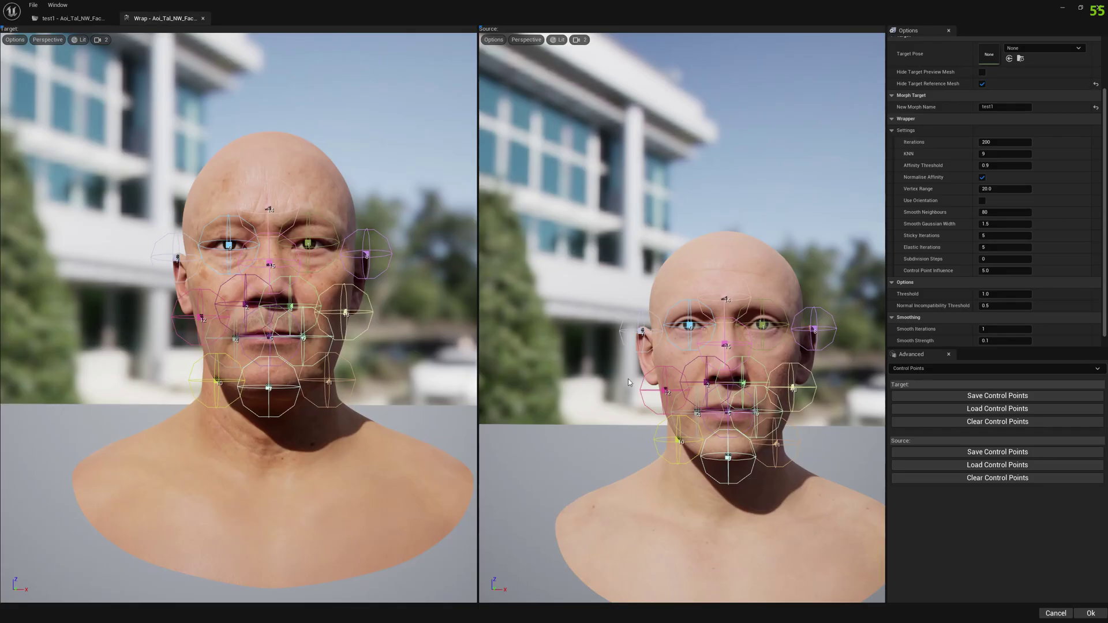
right_click_drag(635, 388, 635, 388)
left_click(85, 21)
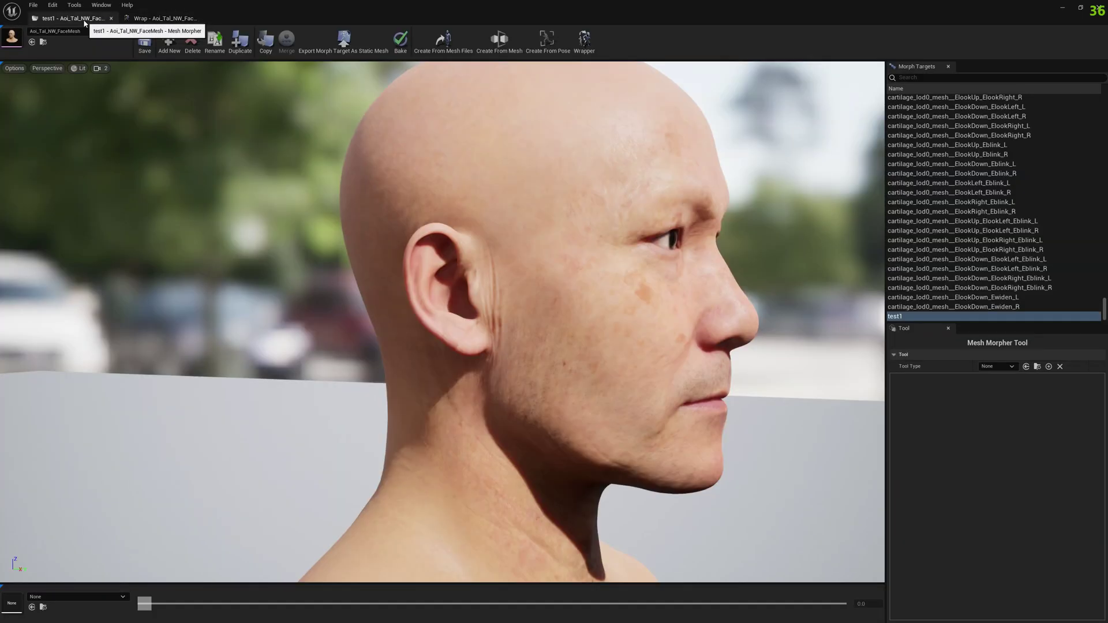
right_click_drag(705, 298, 706, 299)
right_click_drag(638, 289, 638, 290)
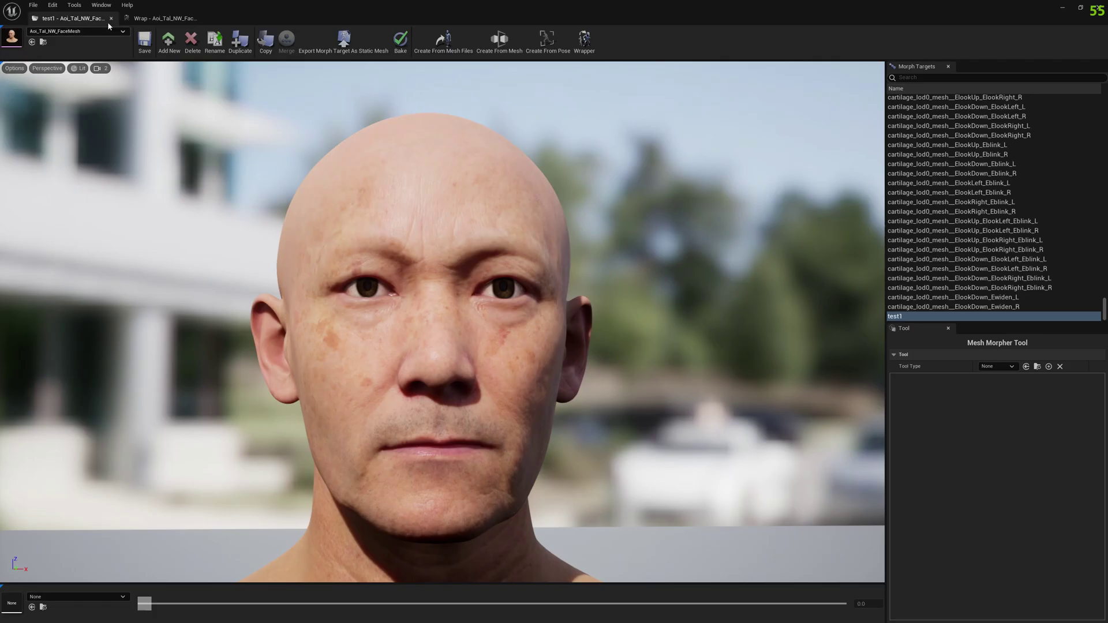
Step: In the wrapper settings, set Sticky Iterations and Elastic Iterations to 1 and Smooth Neighbours to 40
left_click(163, 18)
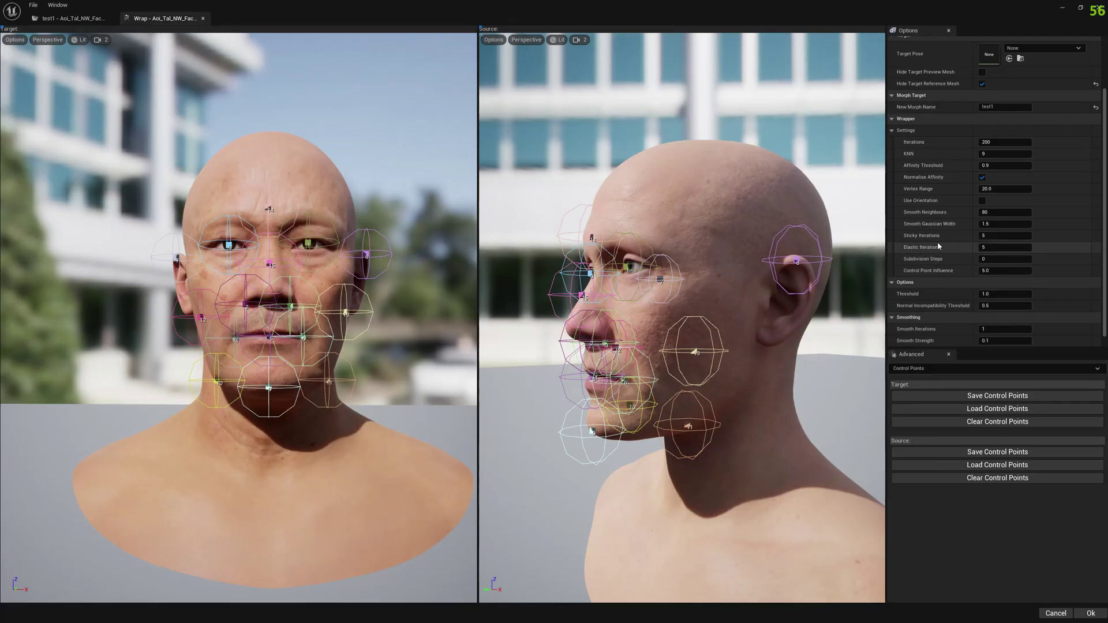
left_click(996, 236)
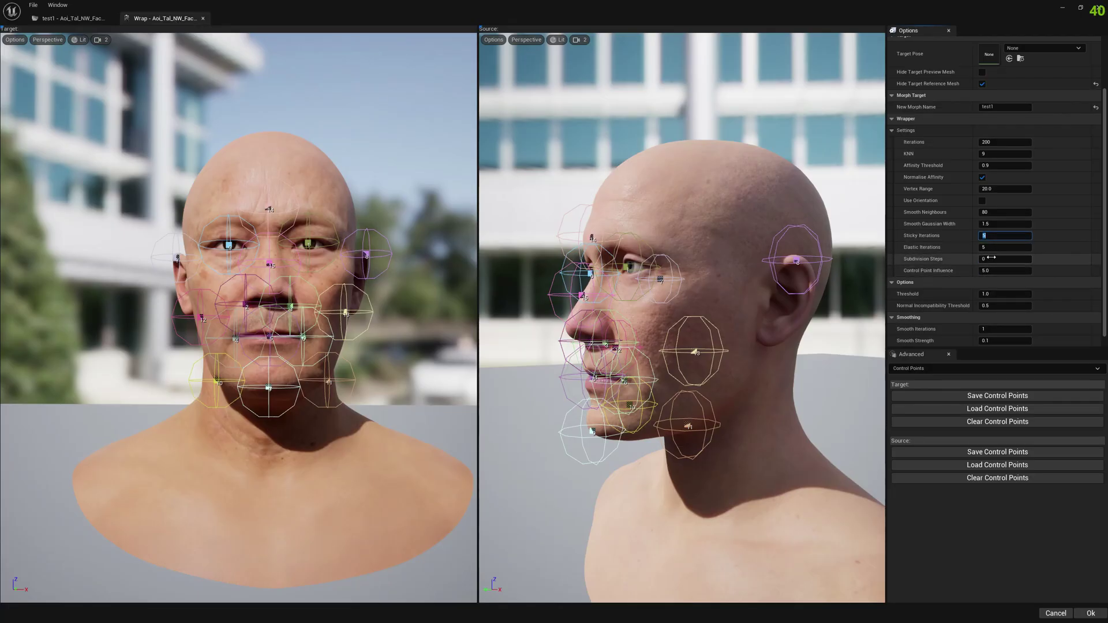
type("1")
key("Return")
left_click(994, 250)
type("1")
left_click(1005, 212)
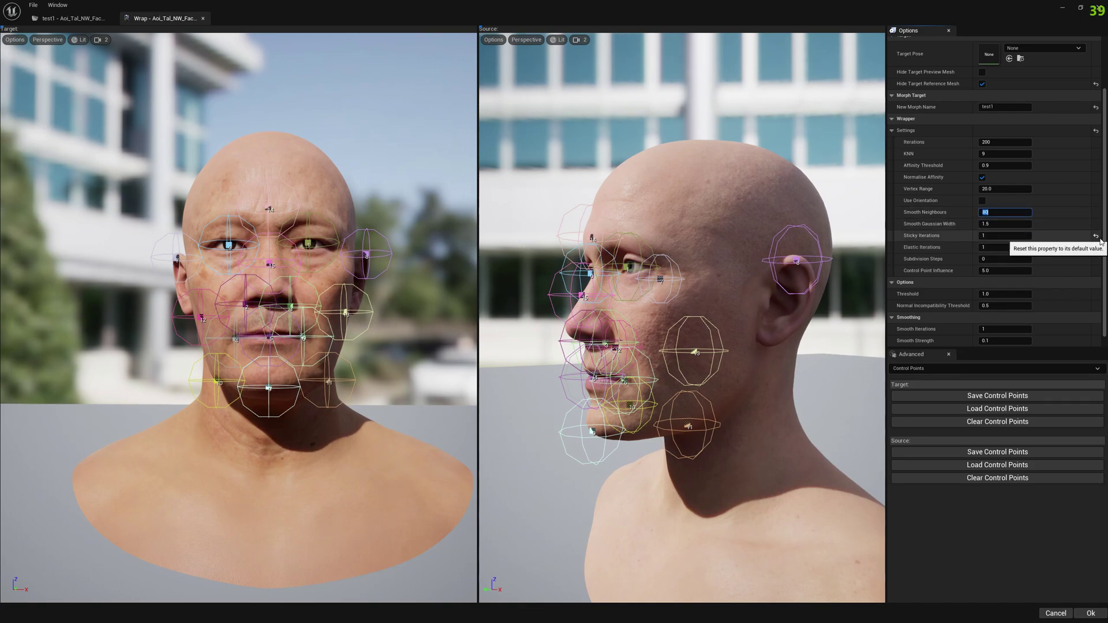
type("4")
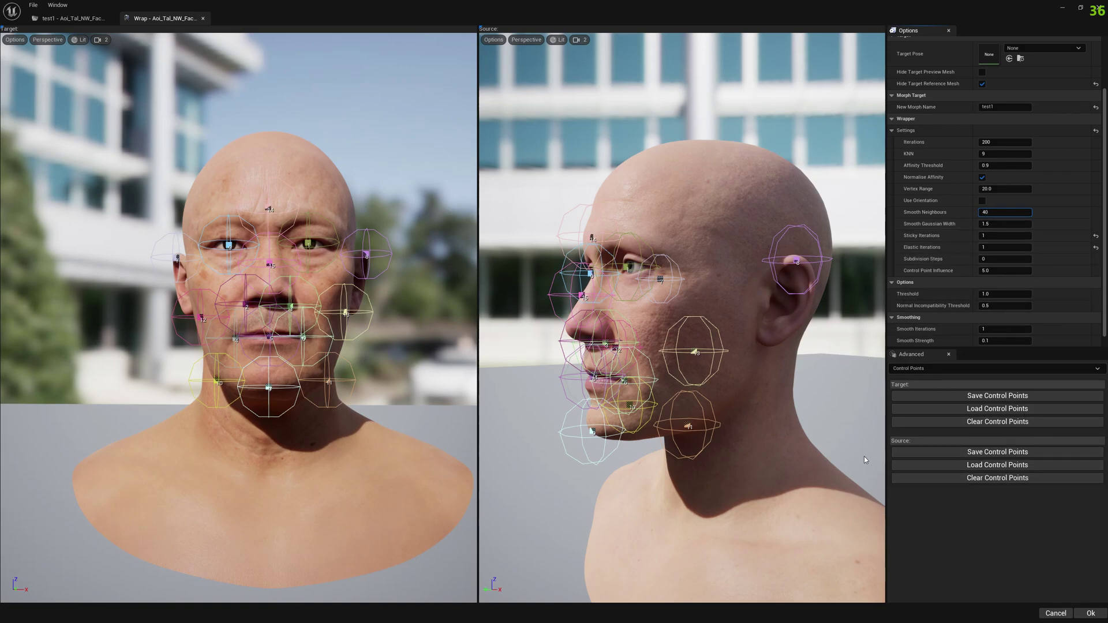
Step: Run the wrap again and overwrite the existing test1 morph target
left_click(1091, 616)
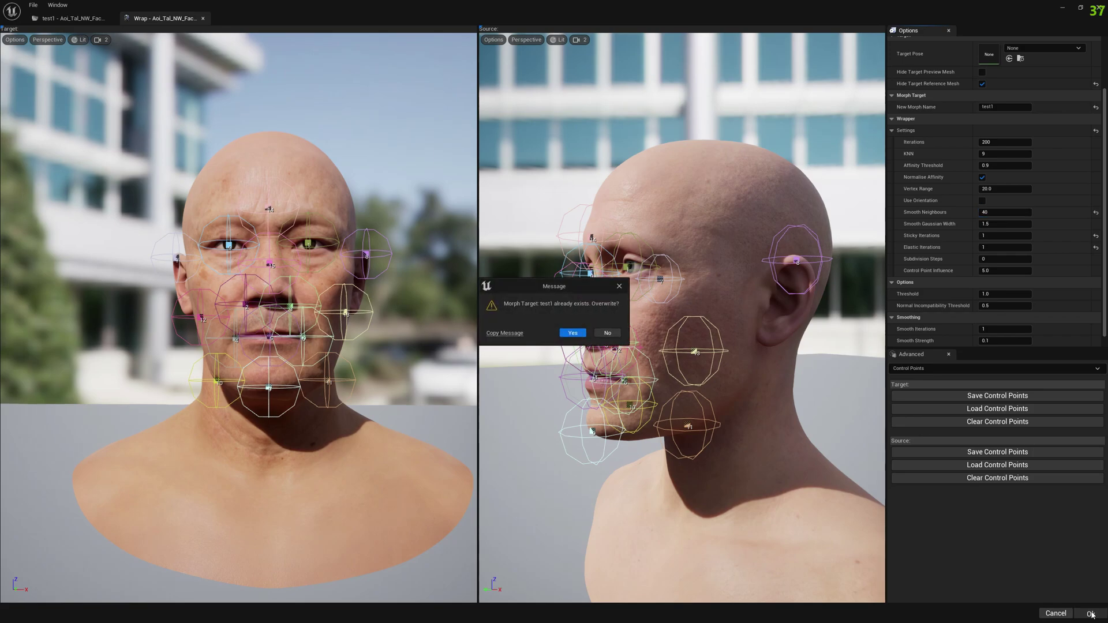
left_click(579, 335)
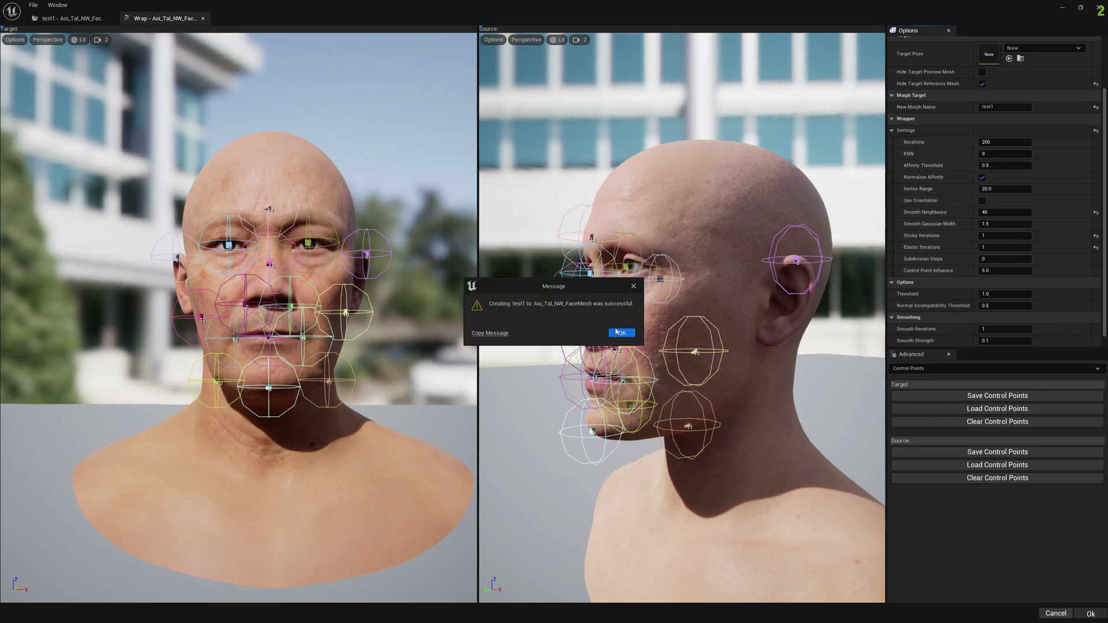
left_click(621, 333)
Step: Apply the regenerated test1 morph target and examine the face from the front, both sides and close up around the eyes and cheeks
left_click(72, 18)
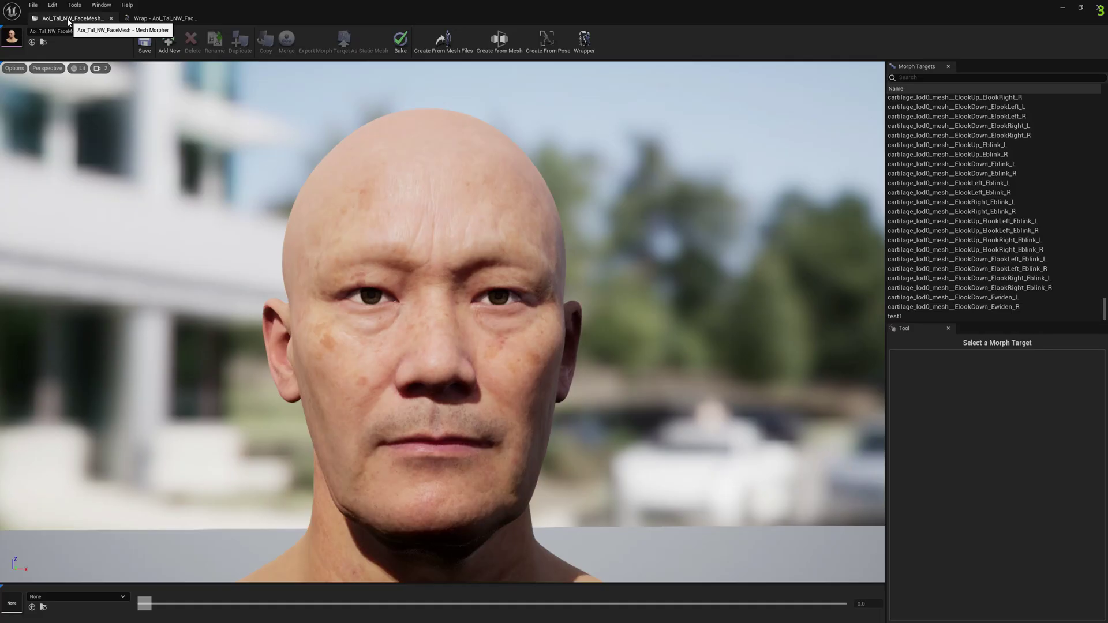
left_click(901, 317)
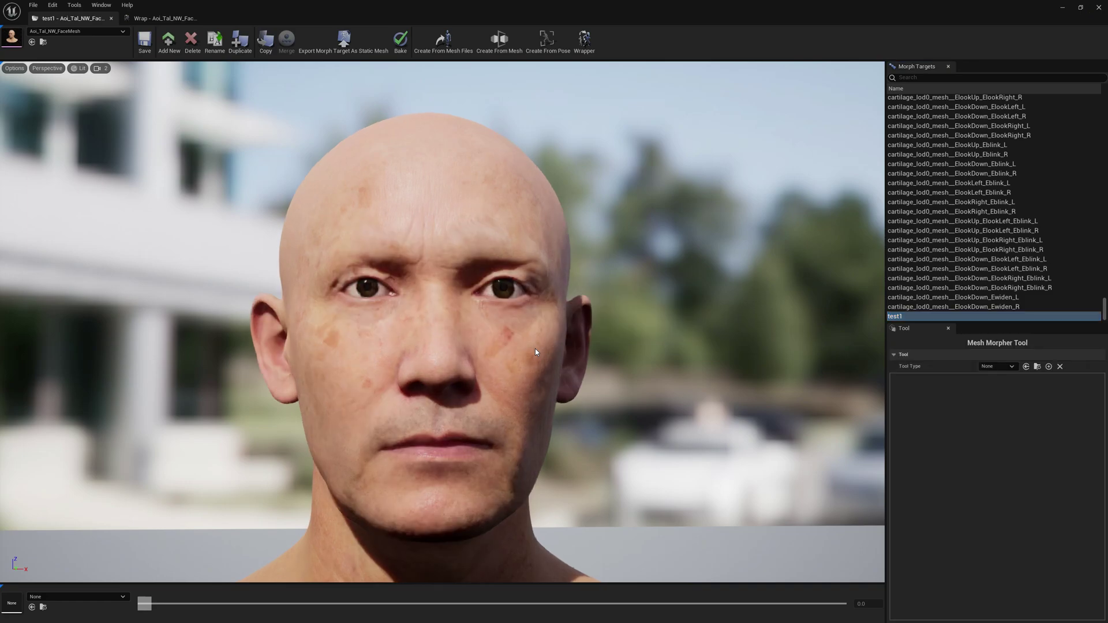
left_click_drag(535, 349, 355, 323, "alt")
right_click_drag(535, 349, 404, 353)
left_click_drag(404, 352, 578, 352, "alt")
right_click_drag(577, 352, 474, 323)
left_click_drag(474, 323, 341, 323, "alt")
right_click_drag(341, 323, 207, 292)
right_click_drag(404, 322, 491, 322, "alt")
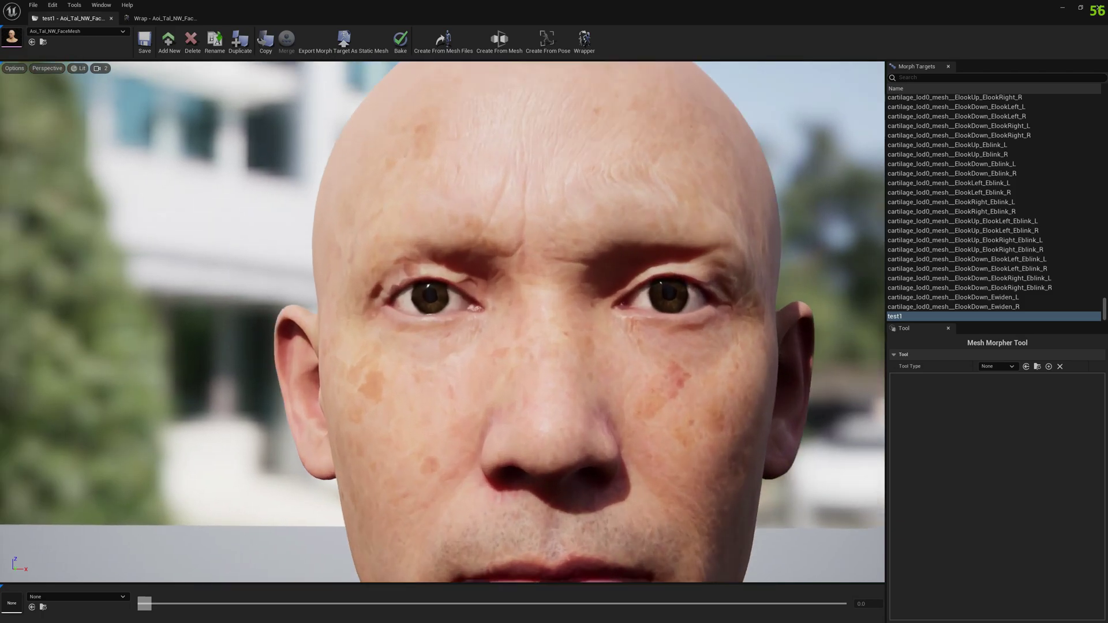
middle_click_drag(427, 291, 554, 291, "alt")
left_click_drag(443, 321, 554, 322, "alt")
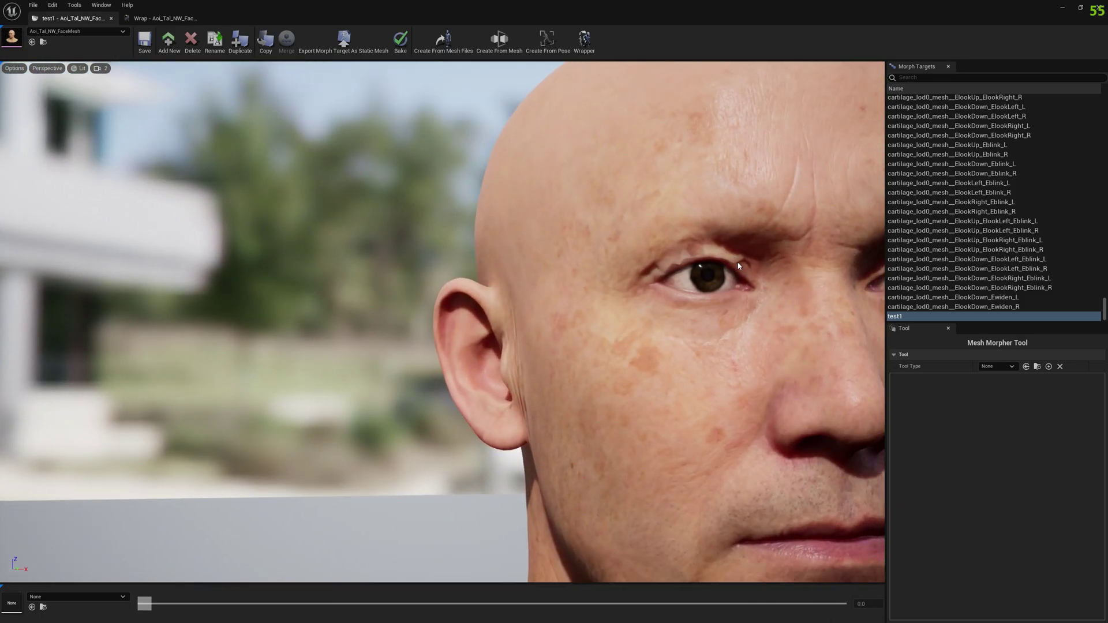
right_click_drag(739, 265, 721, 266)
scroll(442, 321, "down", 3)
left_click_drag(442, 321, 294, 337, "alt")
right_click_drag(442, 322, 347, 314)
scroll(443, 322, "up", 4)
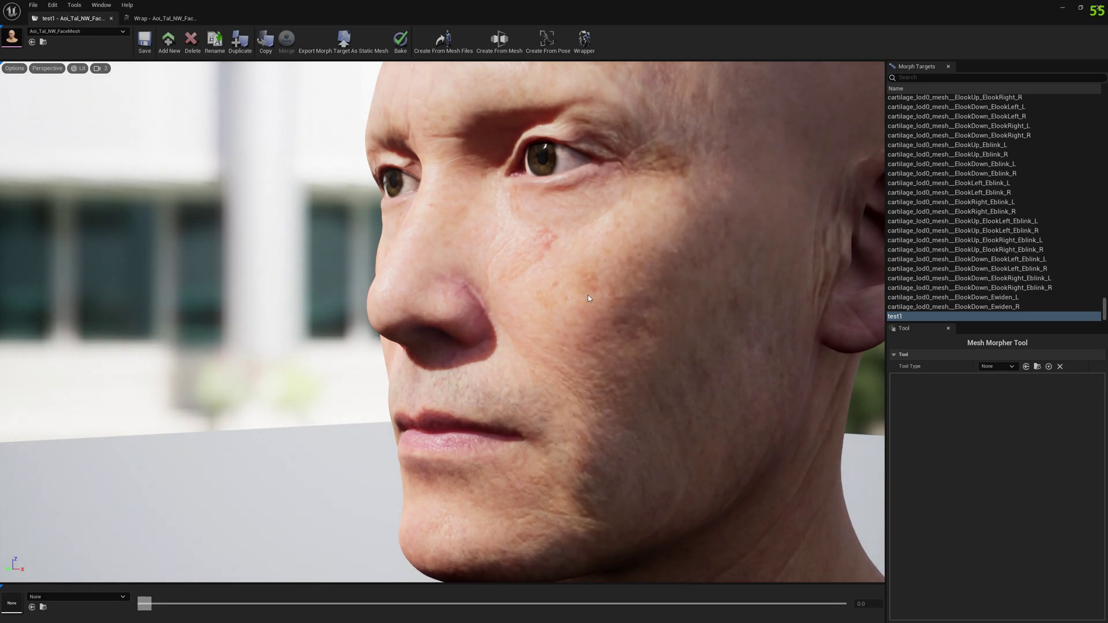
right_click_drag(442, 322, 393, 306)
scroll(443, 321, "down", 3)
right_click_drag(721, 266, 687, 267)
Step: Compare the wrap source head with the morphed test1 head from matching front and three-quarter angles
left_click(165, 18)
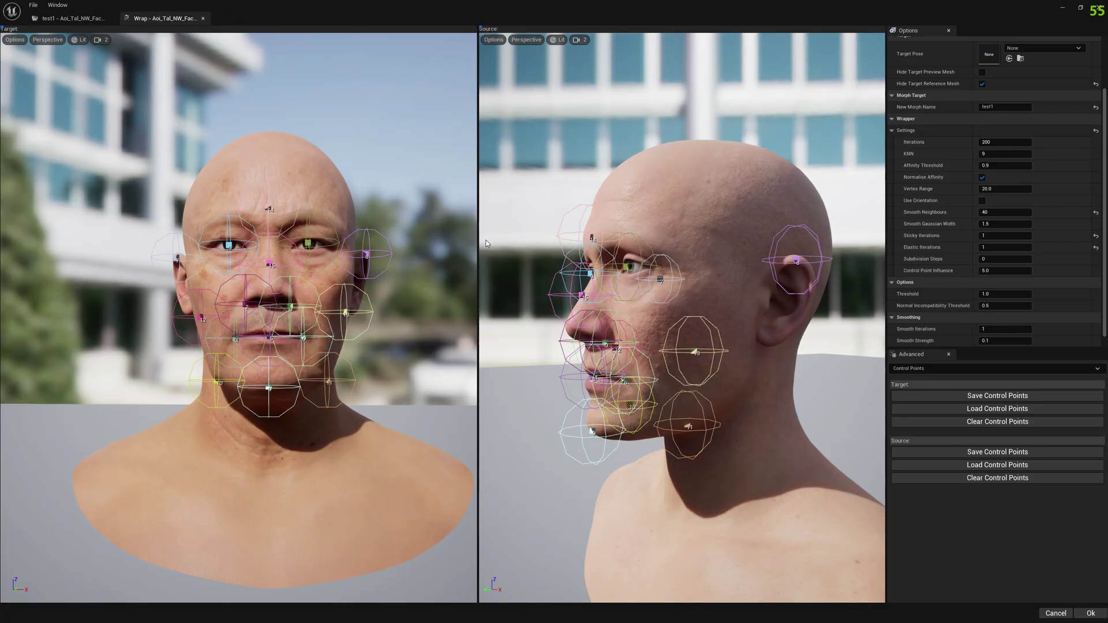
right_click_drag(488, 240, 522, 240)
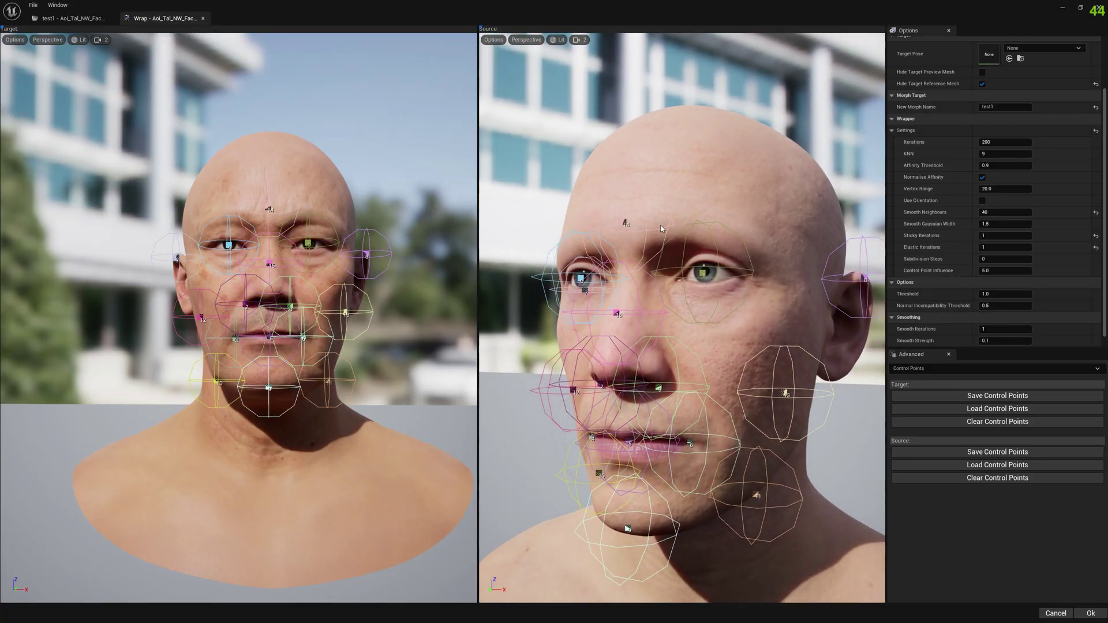
left_click(69, 18)
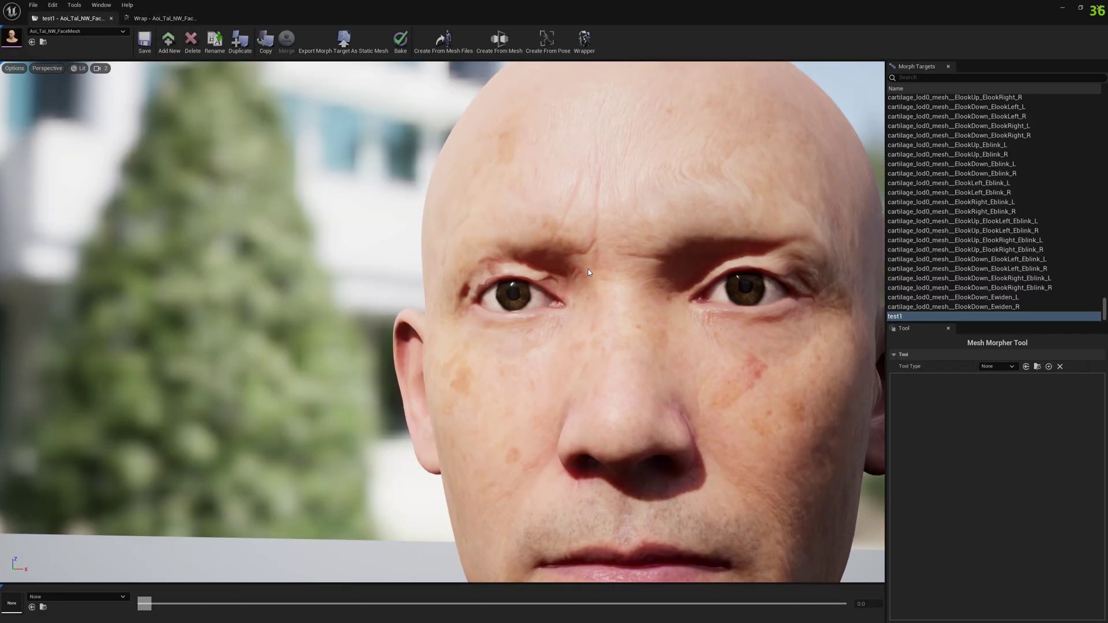
right_click_drag(442, 321, 295, 312)
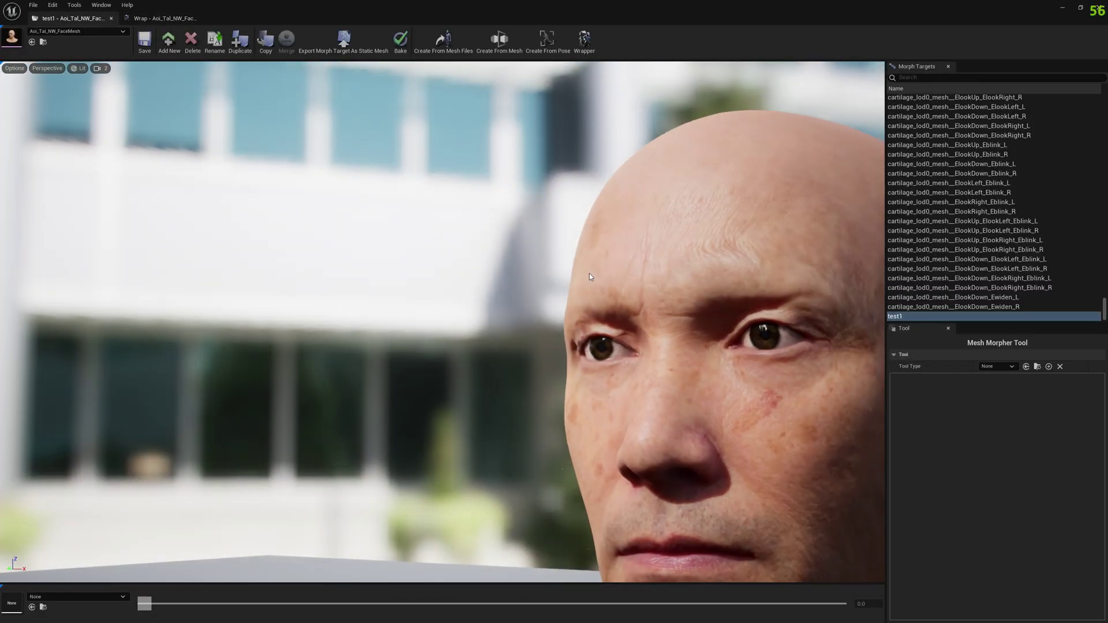
left_click(991, 367)
left_click(1016, 442)
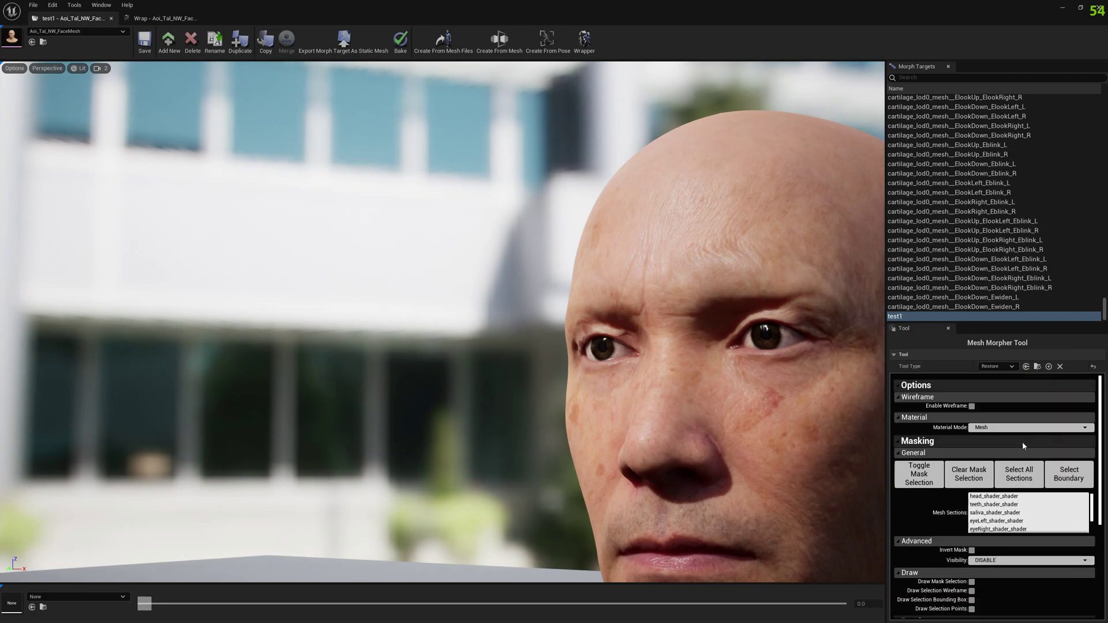
left_click(996, 497)
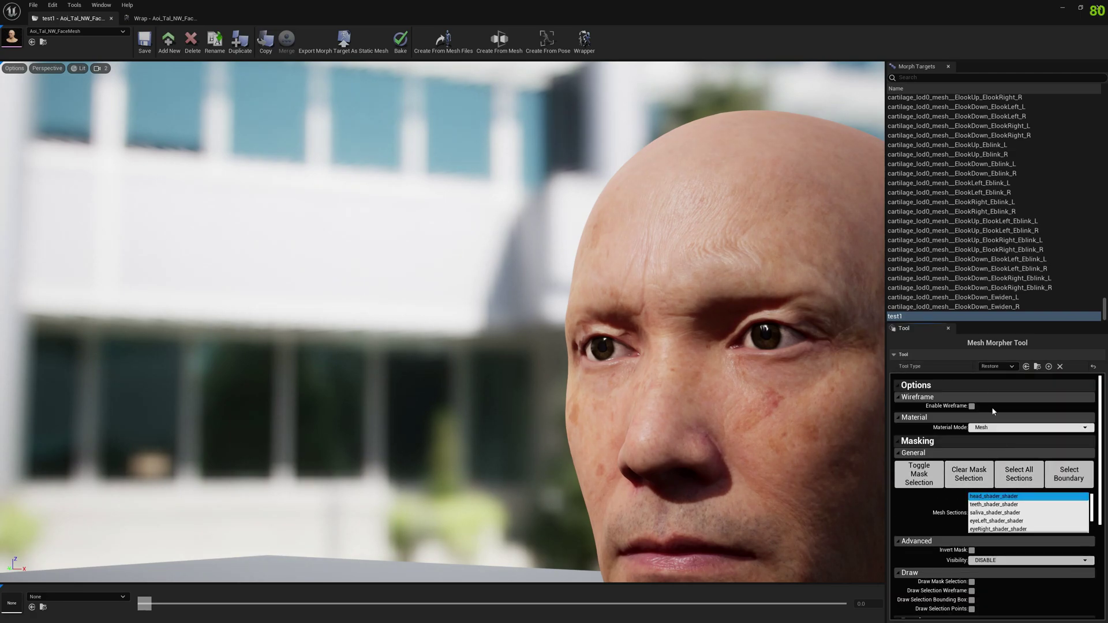
Step: Activate the Smooth tool, enlarge its brush to size 0.020548 and select head_shader_shader as the mesh section
left_click(996, 367)
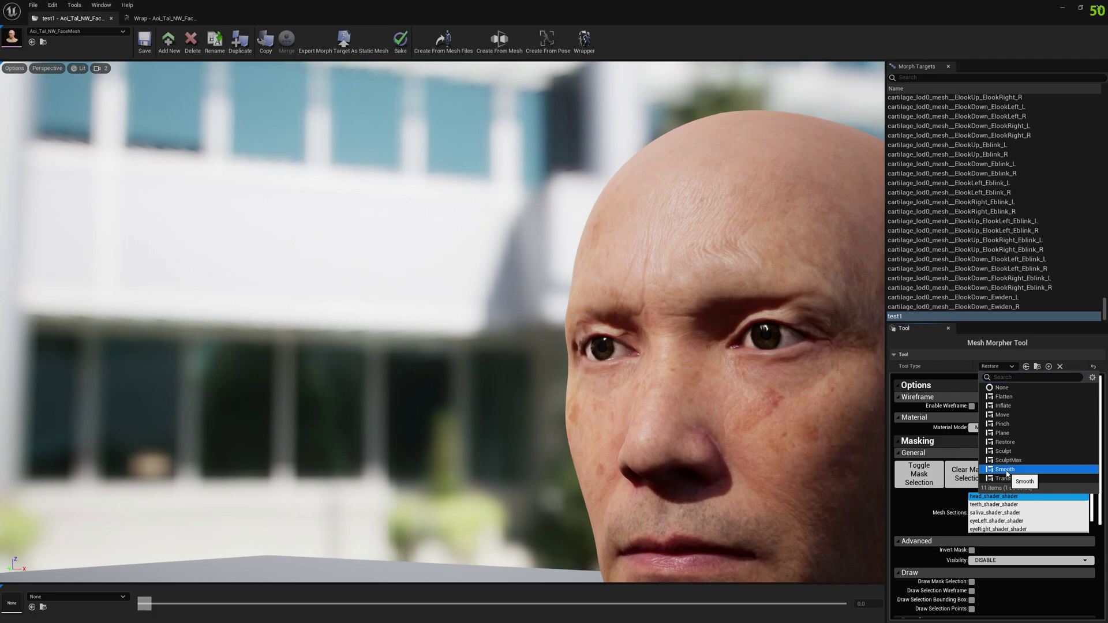
left_click(1005, 469)
scroll(1019, 496, "down", 5)
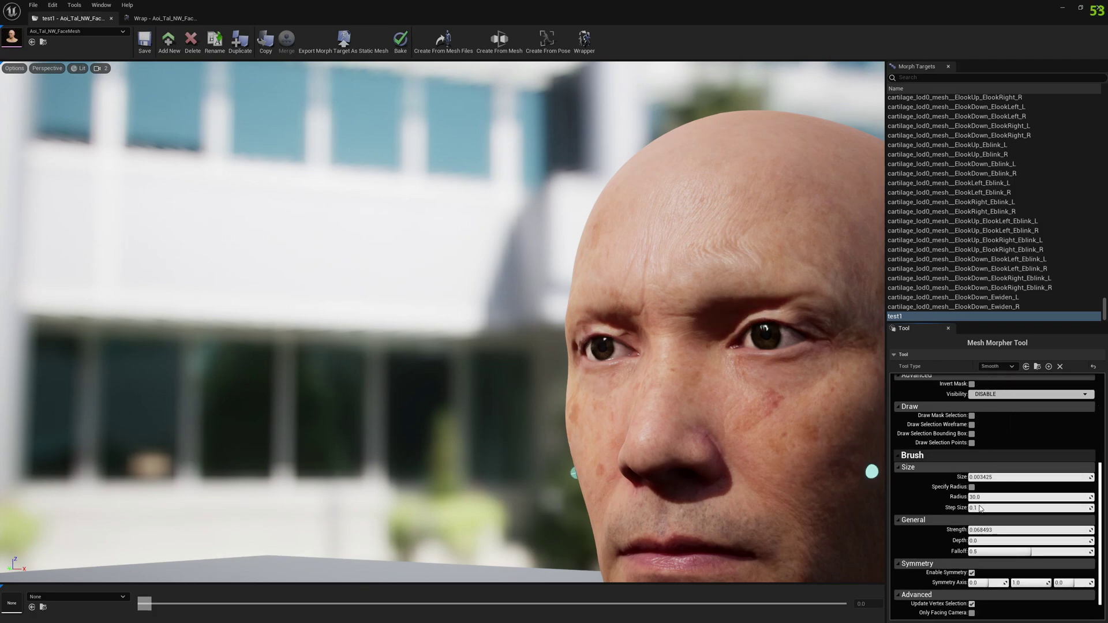
left_click_drag(974, 477, 986, 477)
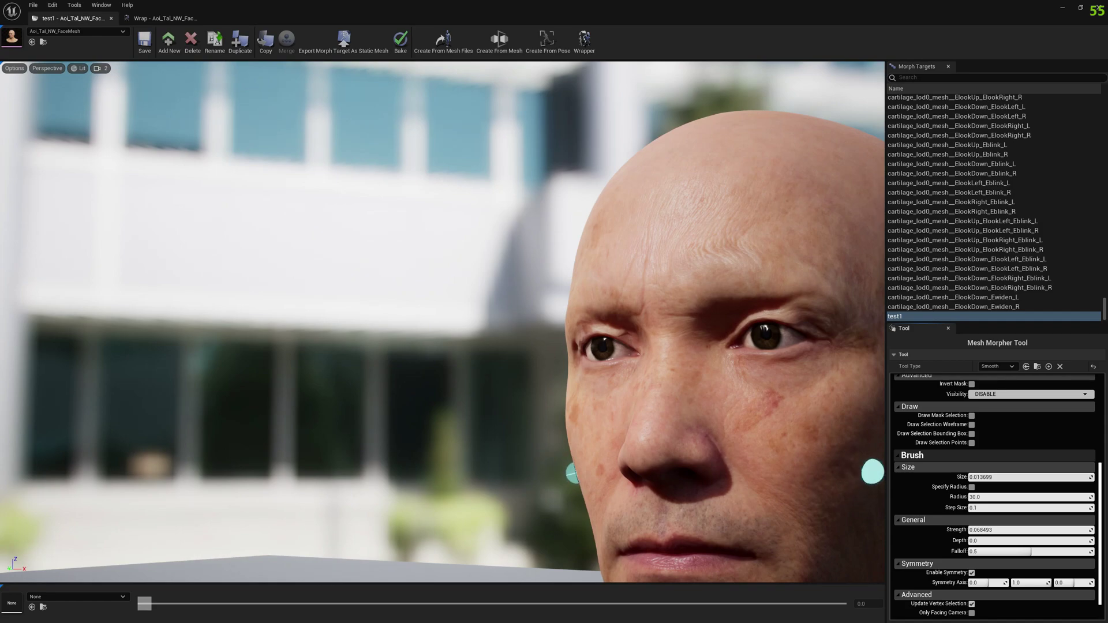
scroll(1005, 471, "up", 3)
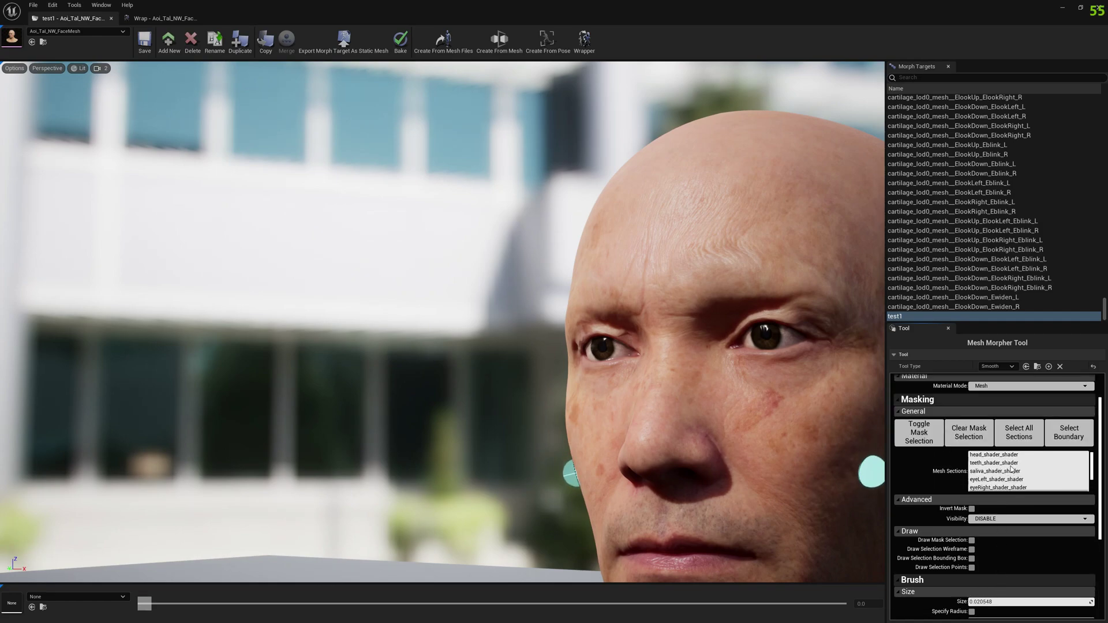
left_click(1005, 455)
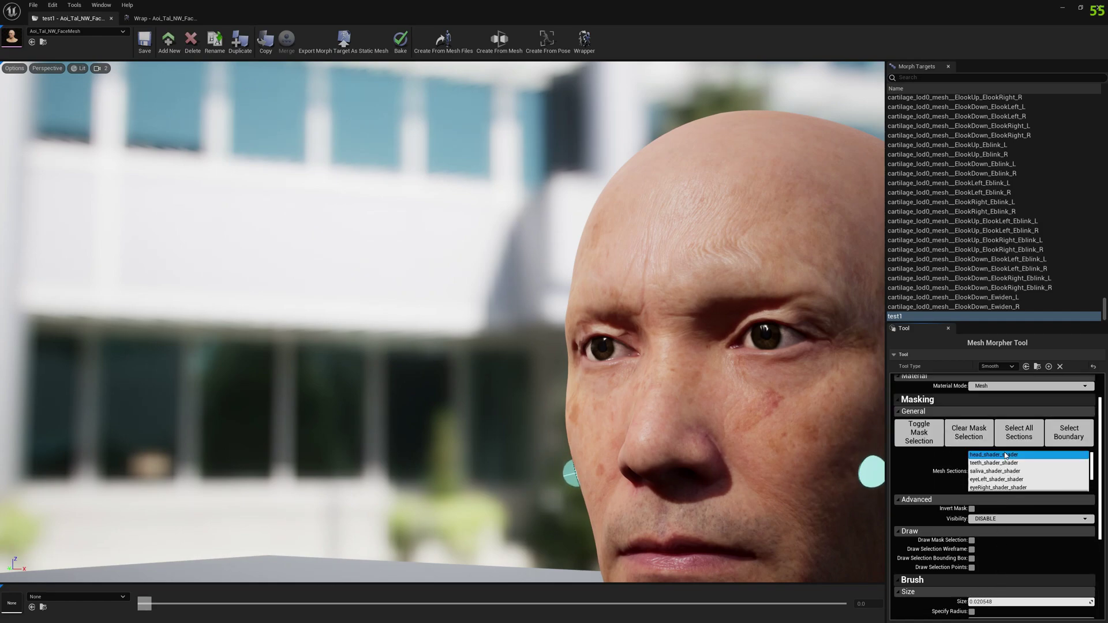
Step: Preview the head section's mask selection and selection wireframe, and turn both overlays off again
left_click(972, 541)
left_click(972, 541)
left_click(972, 550)
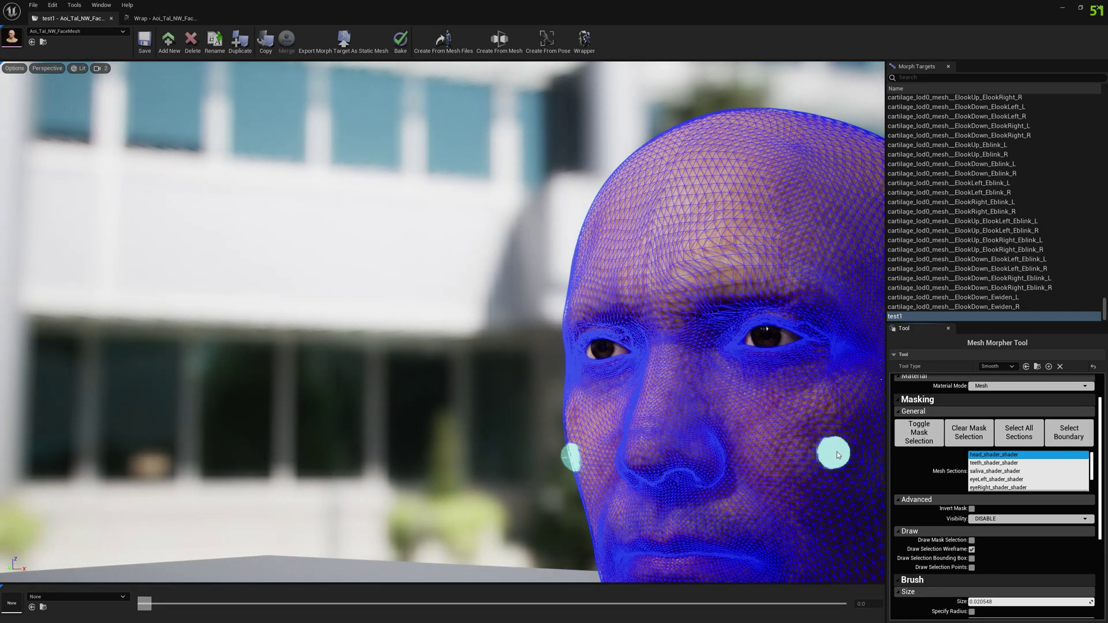
left_click(972, 549)
Step: Smooth the skin around the eyelids with symmetric brush strokes at strength 0.119863 and check both sides of the face
mouse_move(756, 378)
right_mouse_down()
mouse_move(855, 381)
mouse_move(791, 386)
right_mouse_up()
right_click_drag(701, 411, 631, 420)
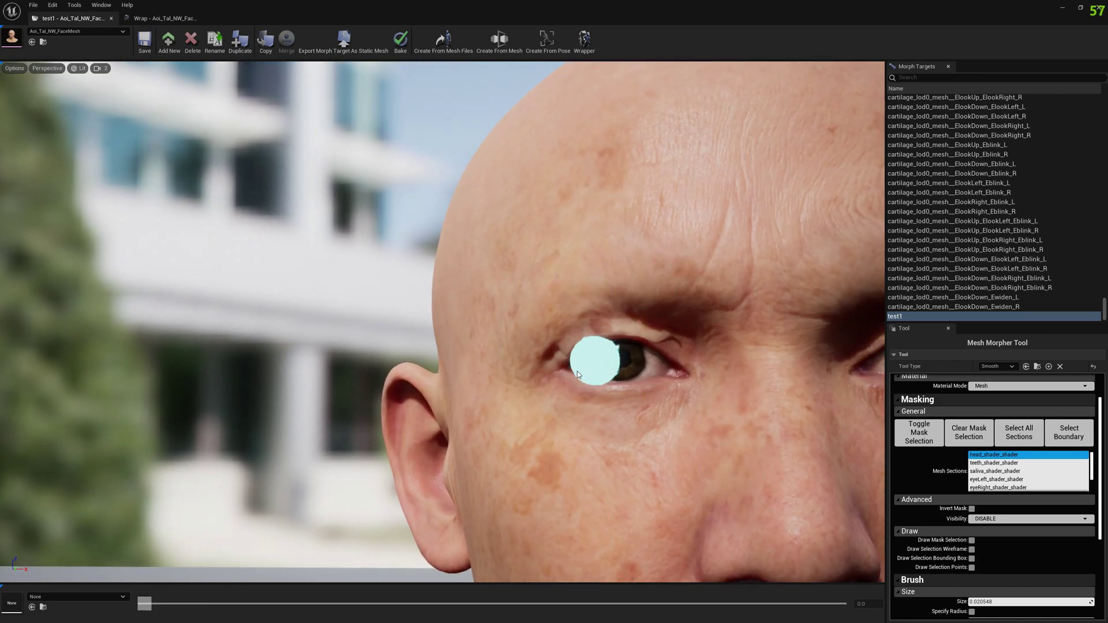
mouse_move(610, 319)
left_mouse_down()
mouse_move(556, 352)
mouse_move(611, 318)
left_mouse_up()
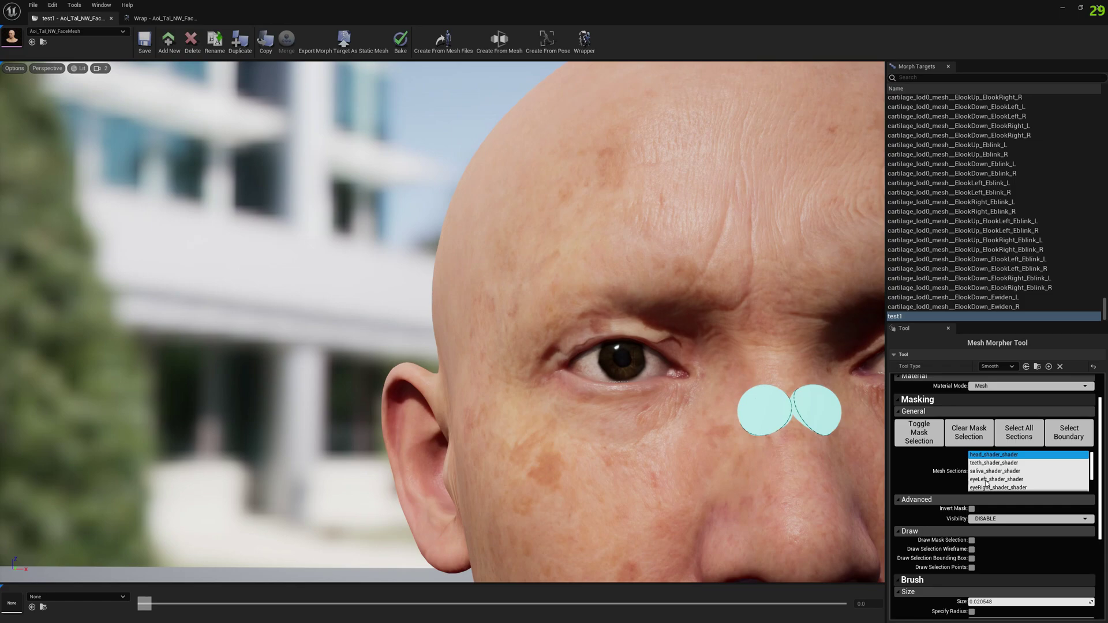
scroll(973, 506, "down", 3)
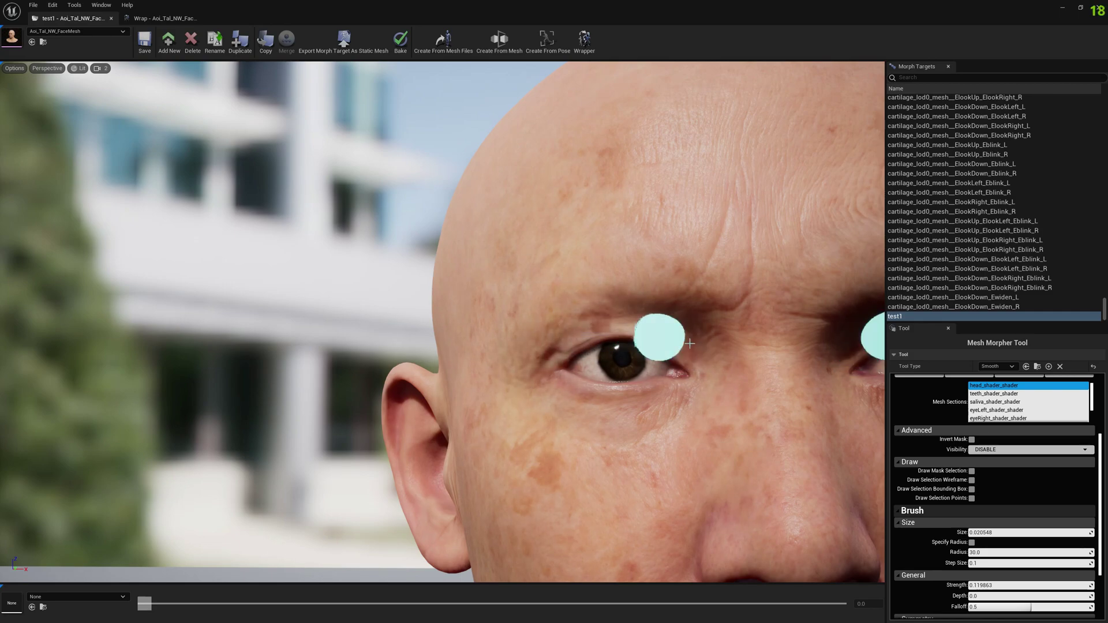
middle_click_drag(724, 360, 73, 361)
left_click_drag(185, 360, 145, 359, "alt")
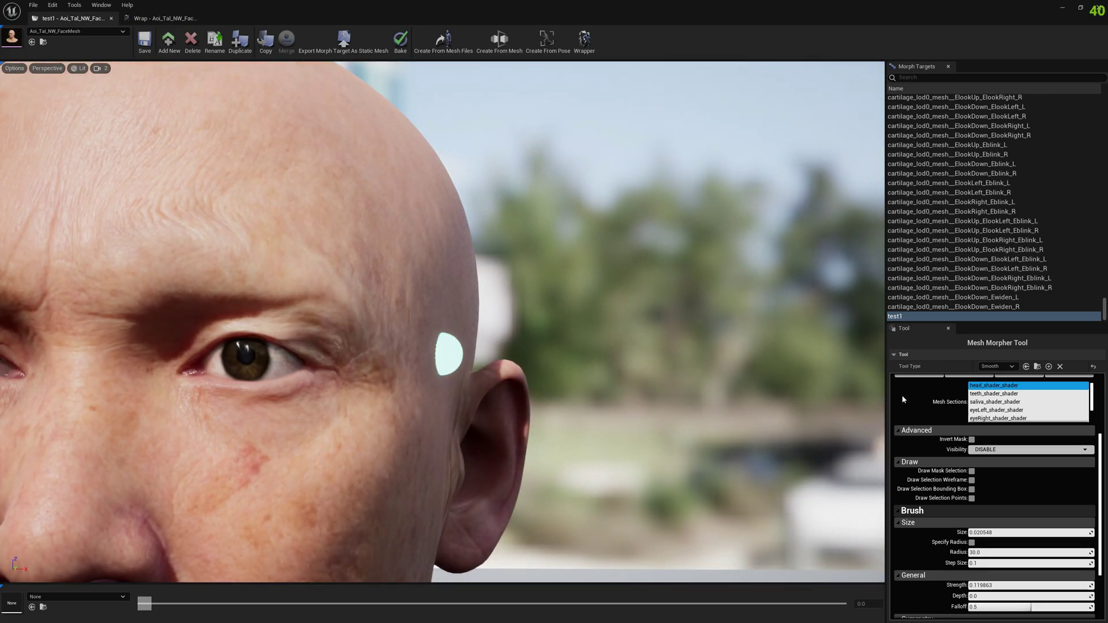
left_click_drag(462, 445, 321, 157, "alt")
scroll(634, 157, "down", 2)
right_click_drag(634, 157, 675, 63)
scroll(634, 156, "up", 4)
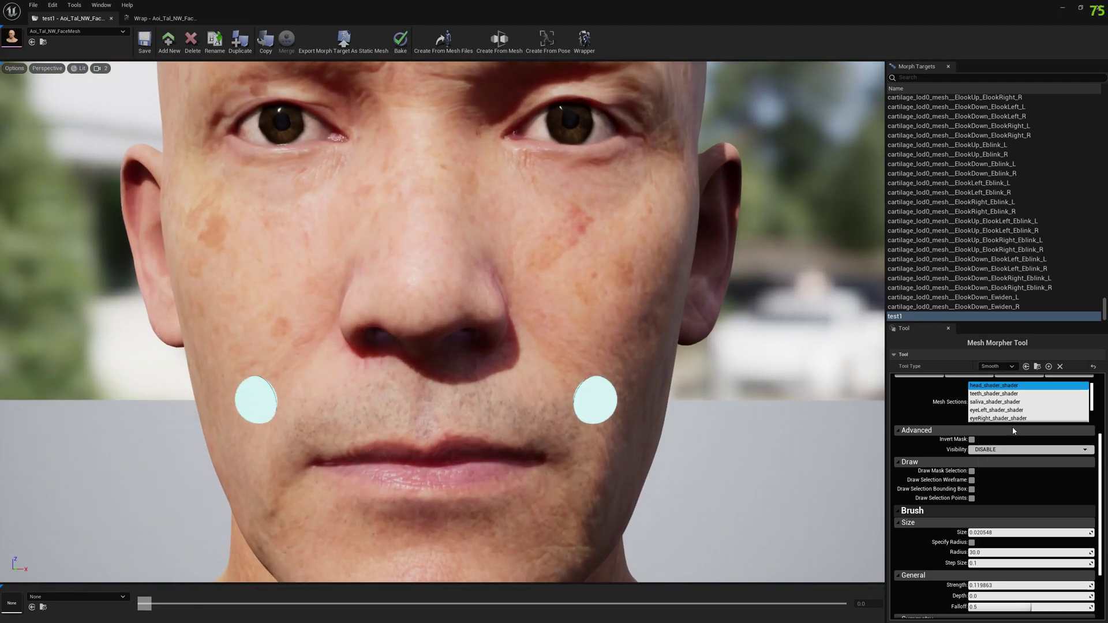
Step: Try the Restore brush on the area around the eyes and nose, and undo the restoring strokes
left_click(995, 371)
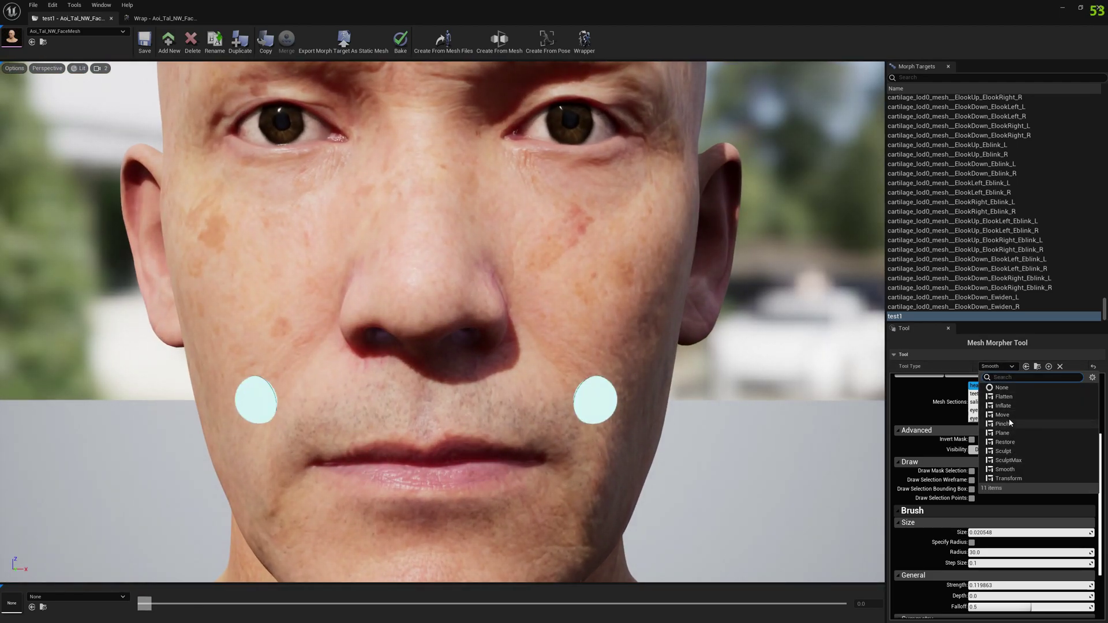
left_click(1007, 443)
right_click_drag(646, 228, 481, 75)
scroll(606, 195, "up", 2)
mouse_move(381, 234)
left_mouse_down()
mouse_move(376, 254)
mouse_move(460, 233)
mouse_move(508, 250)
left_mouse_up()
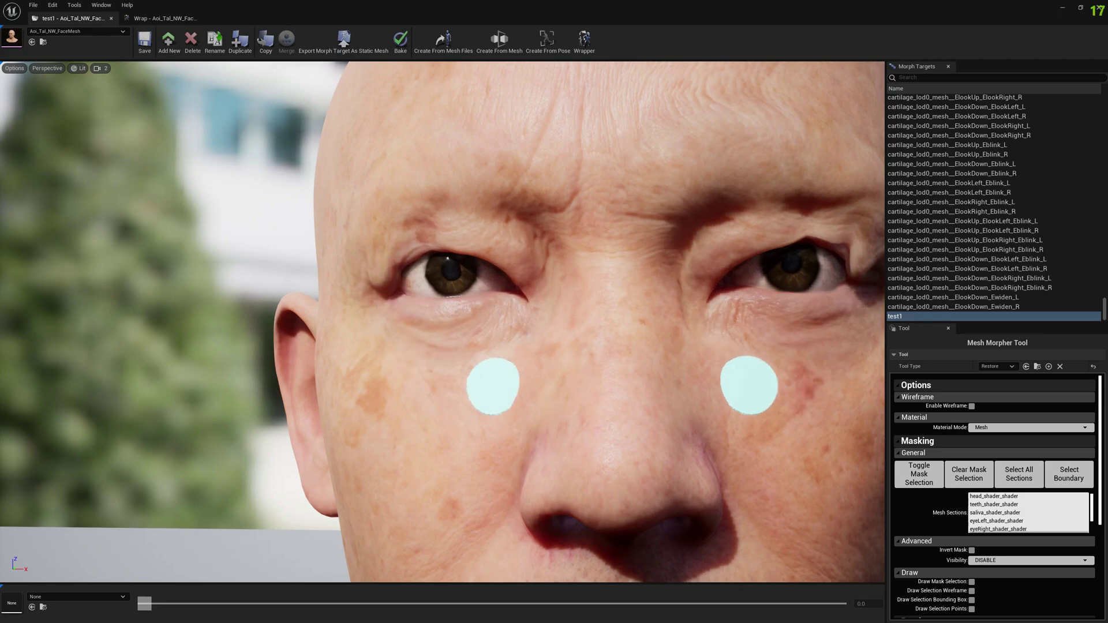
middle_click_drag(493, 385, 495, 387)
left_click_drag(97, 296, 101, 303)
key("ctrl+z")
mouse_move(212, 344)
left_mouse_down("alt")
mouse_move(663, 329)
mouse_move(546, 321)
left_mouse_up("alt")
Step: Return to the wrap setup, open the save dialog for the target's control points and dismiss it without saving
left_click(140, 16)
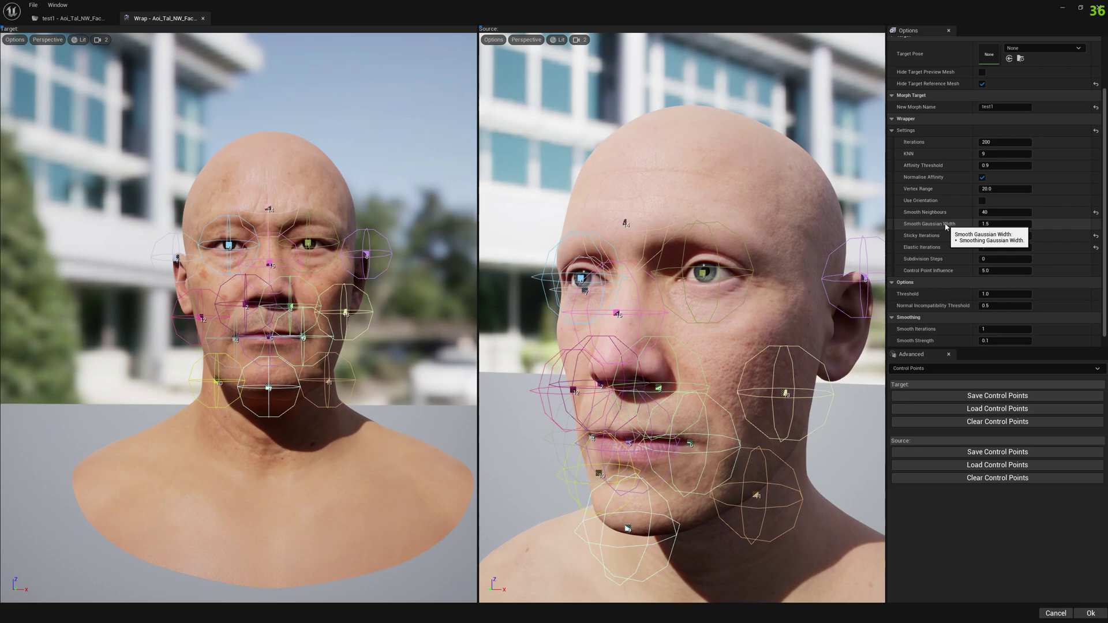
left_click(983, 401)
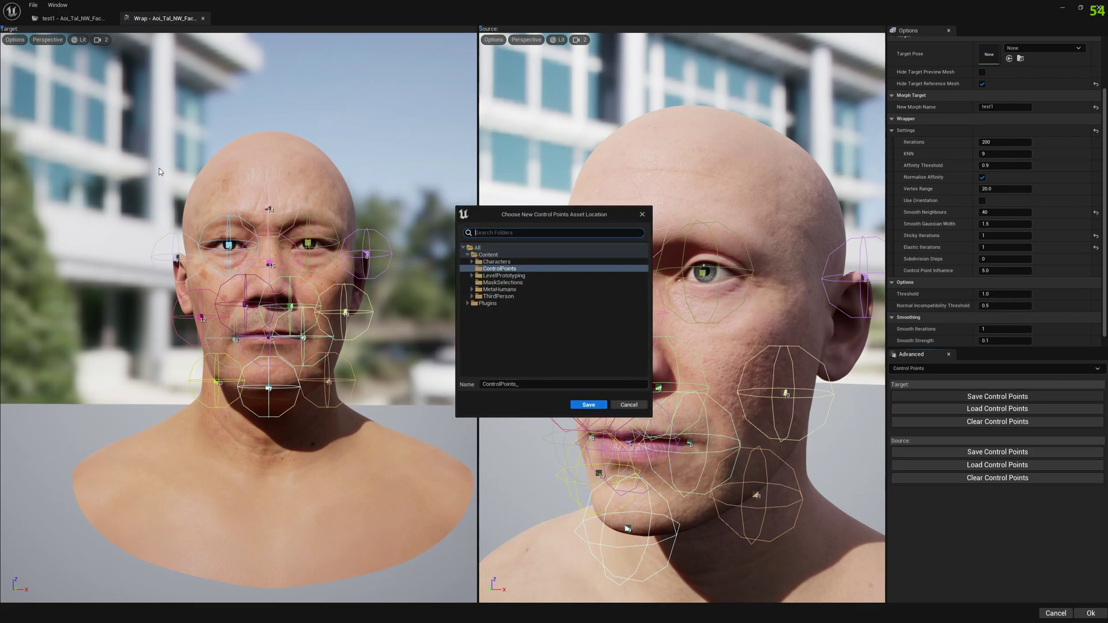
left_click(643, 214)
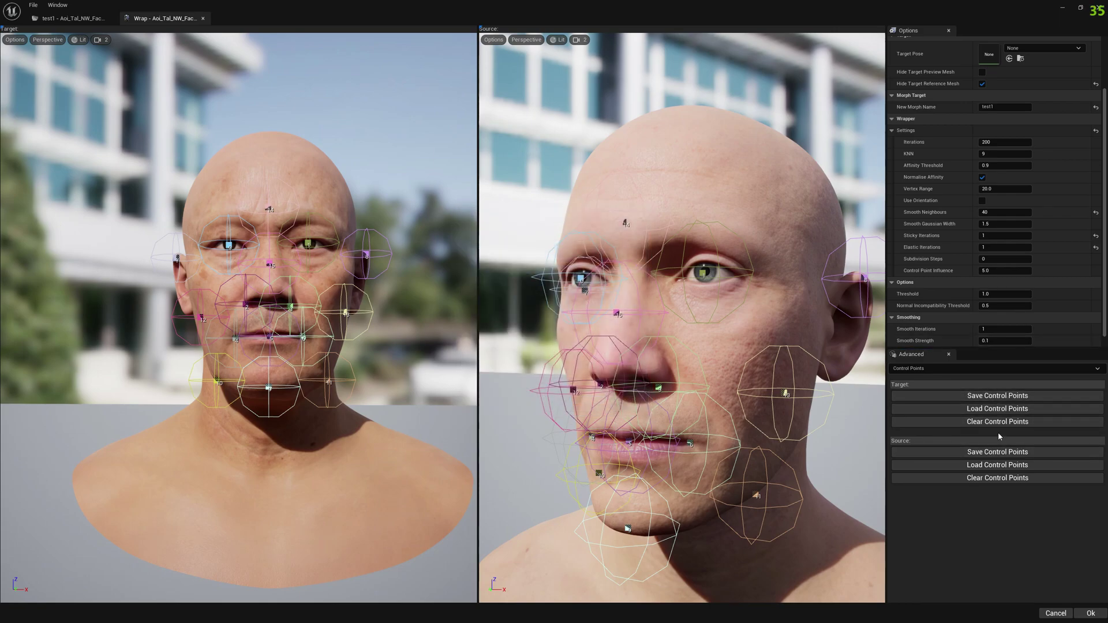
scroll(999, 288, "down", 1)
scroll(993, 281, "up", 1)
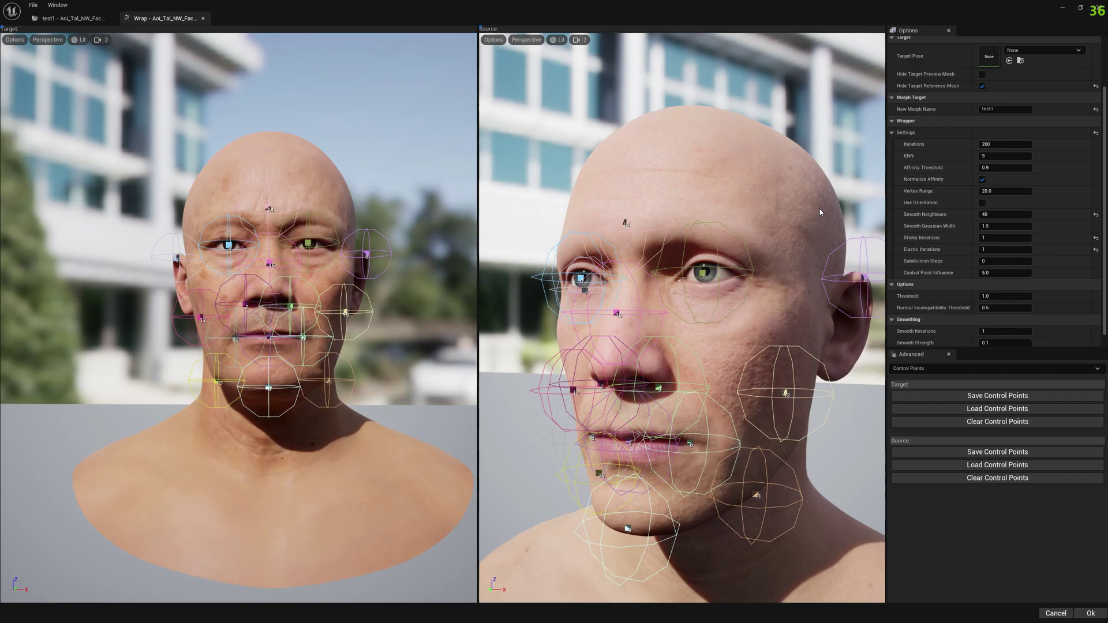
Step: Go back to the test1 morph target and examine the morphed head and neck from both sides and the front
left_click(70, 18)
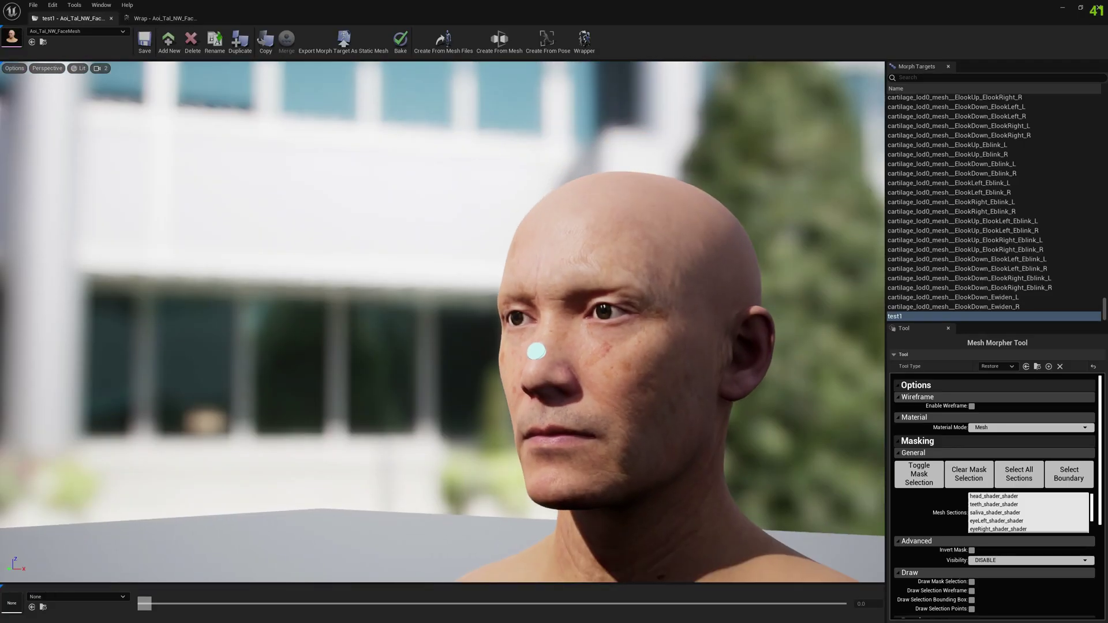
middle_click_drag(536, 351, 440, 168)
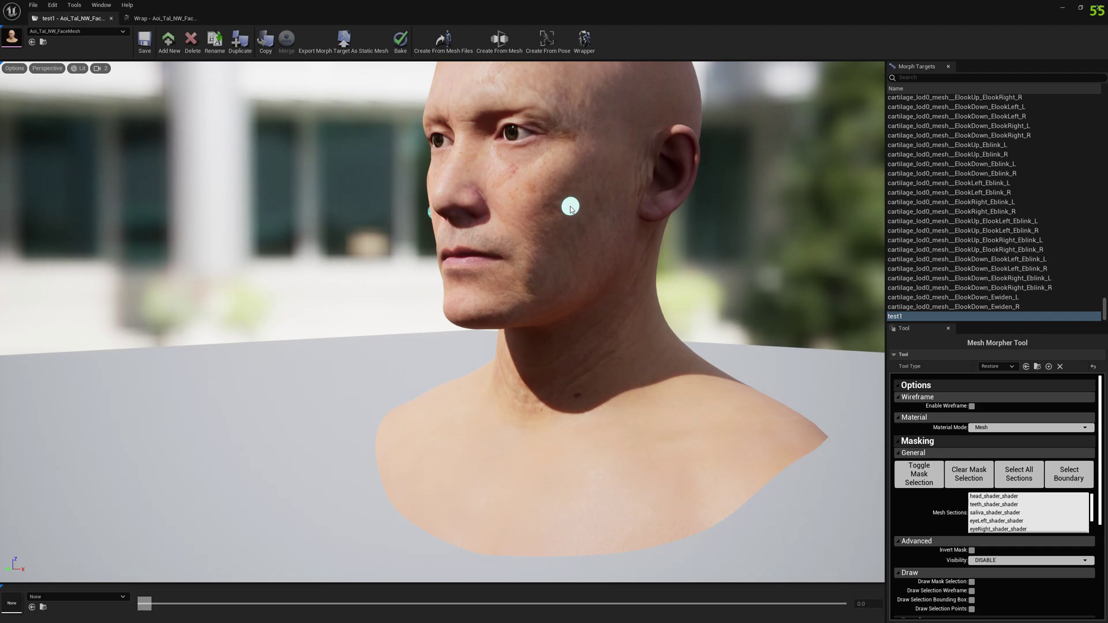
right_click_drag(571, 206, 641, 173)
mouse_move(452, 331)
left_mouse_down("alt")
mouse_move(688, 296)
mouse_move(307, 470)
mouse_move(576, 372)
mouse_move(519, 303)
left_mouse_up("alt")
scroll(518, 304, "down", 4)
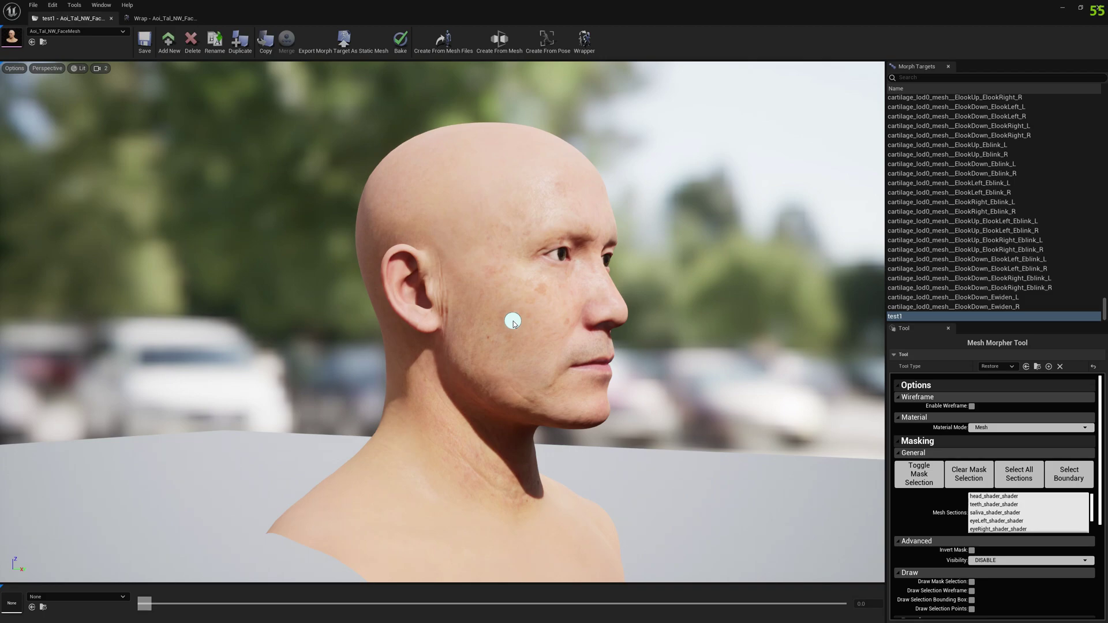
left_click_drag(549, 302, 799, 341, "alt")
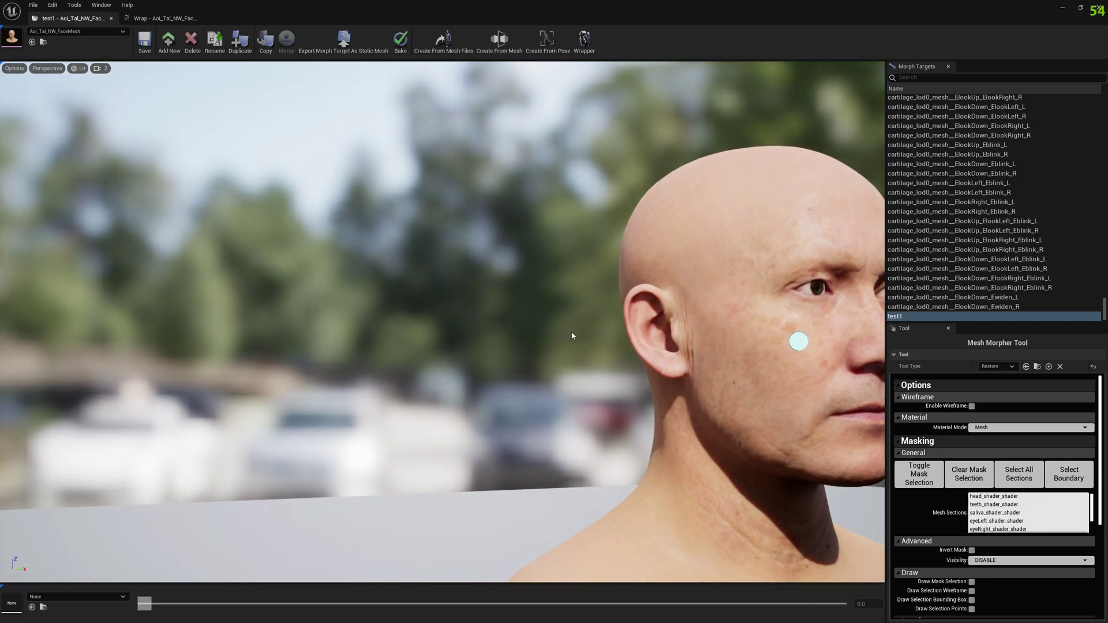
left_click_drag(572, 334, 271, 349, "alt")
right_click_drag(530, 384, 422, 376)
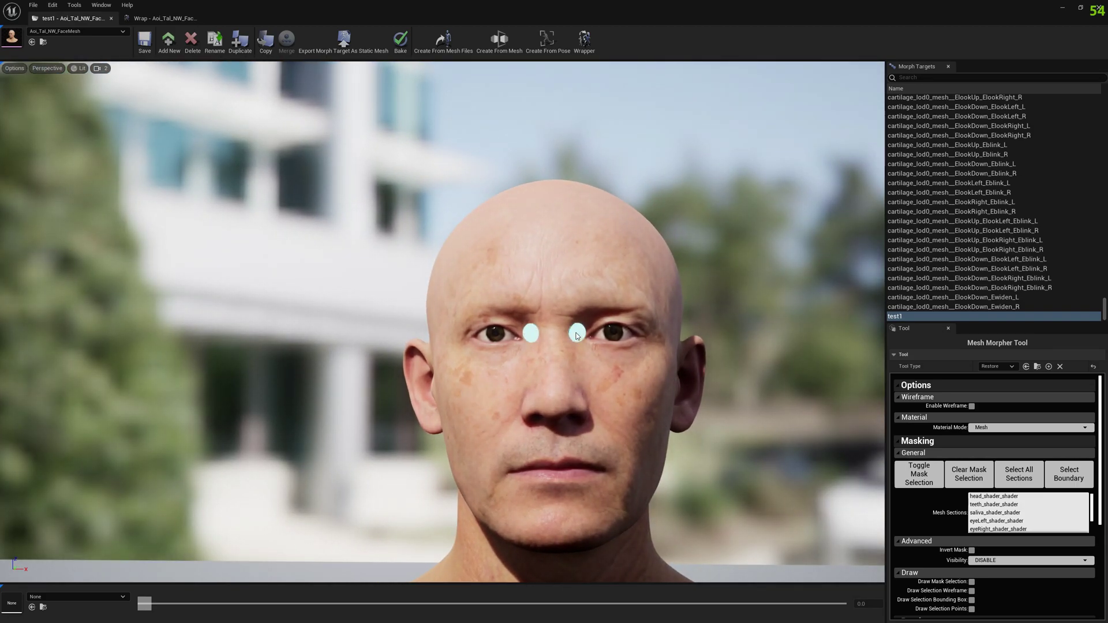